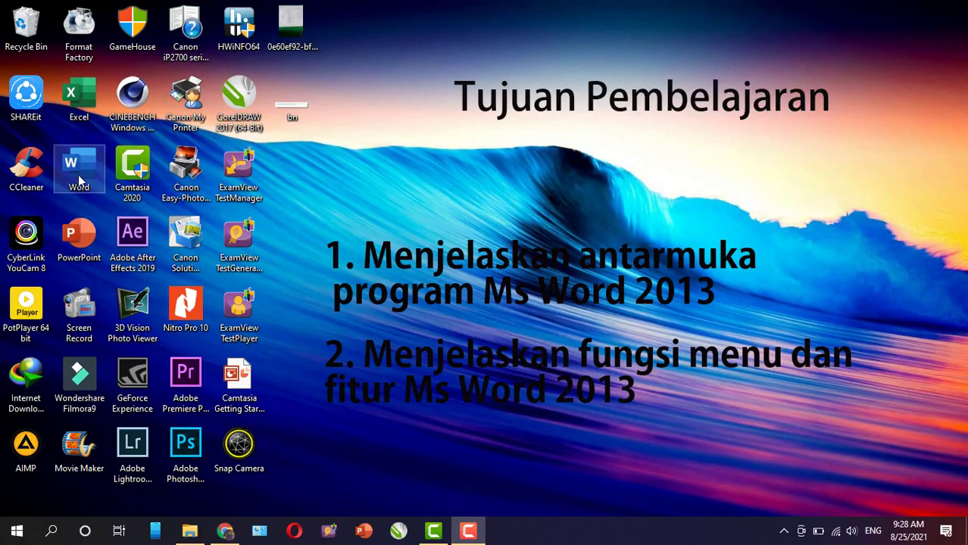
# - Launch Word from the desktop and create a new blank document
pyautogui.doubleClick(85, 176)
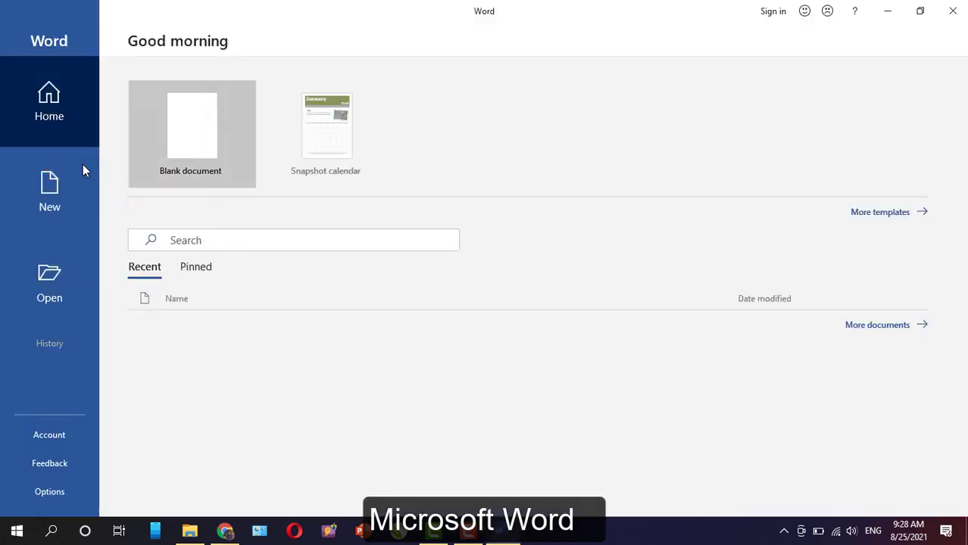
pyautogui.click(195, 131)
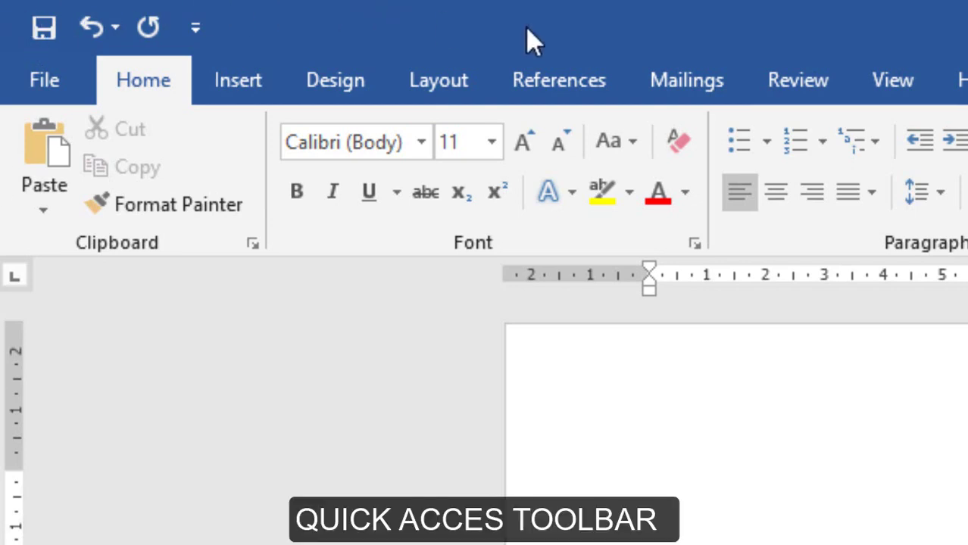
# - Add the New and Open commands to the Quick Access Toolbar
pyautogui.click(194, 27)
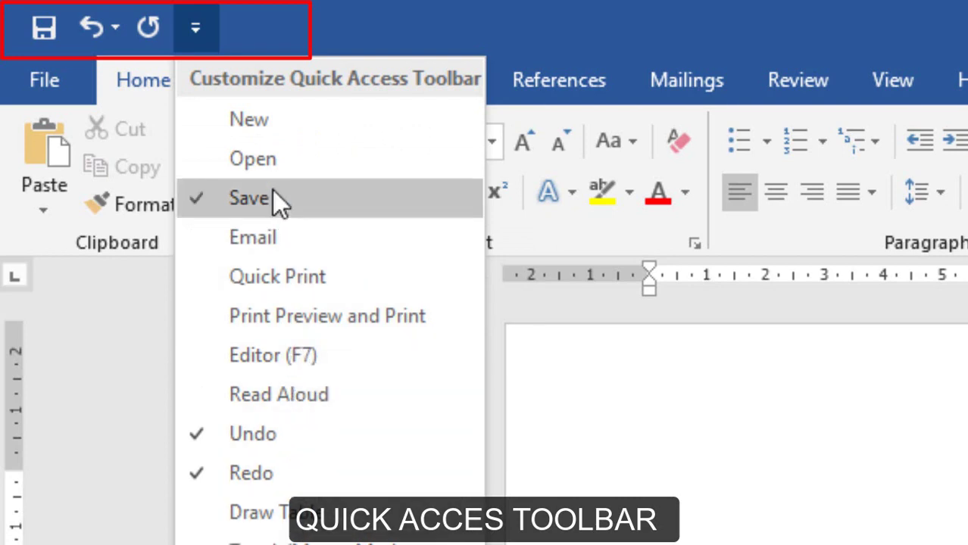
pyautogui.click(261, 122)
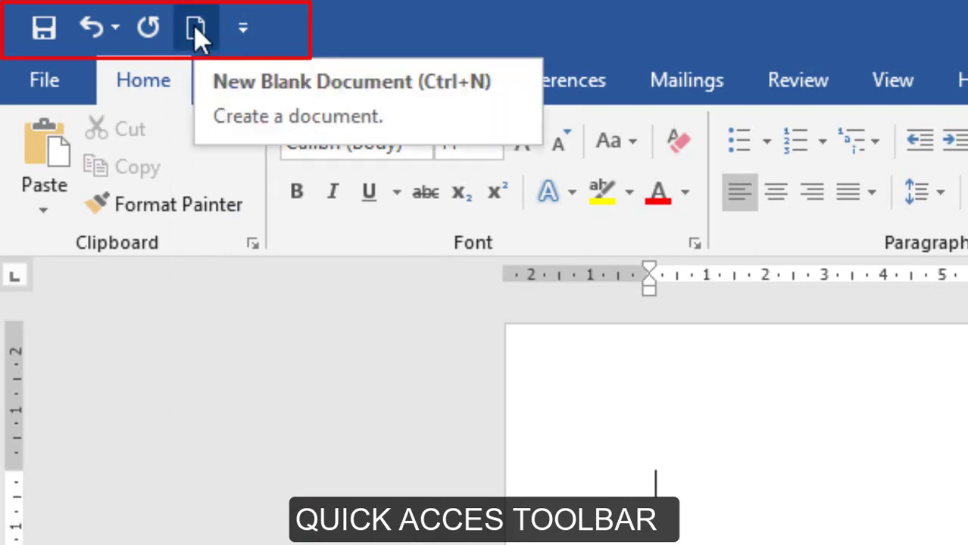
pyautogui.click(241, 28)
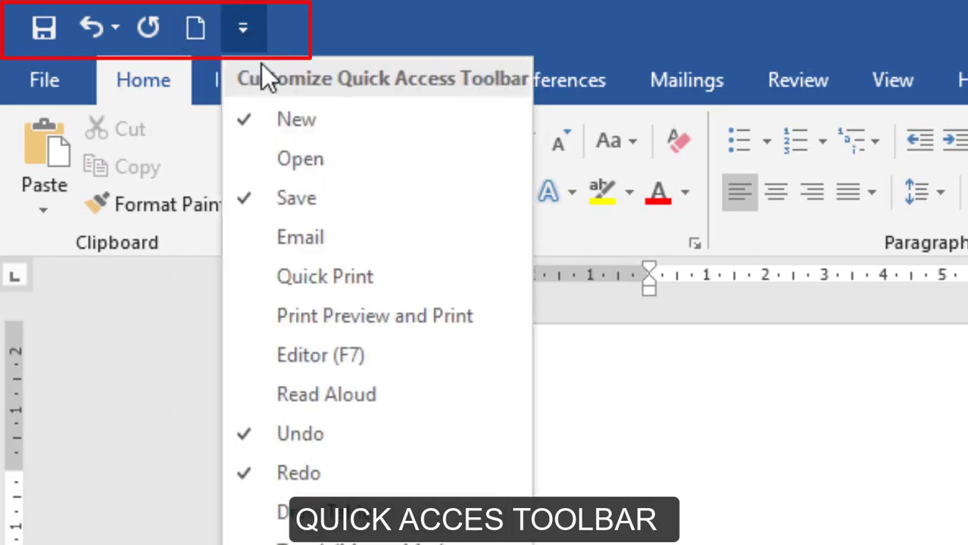
pyautogui.click(291, 157)
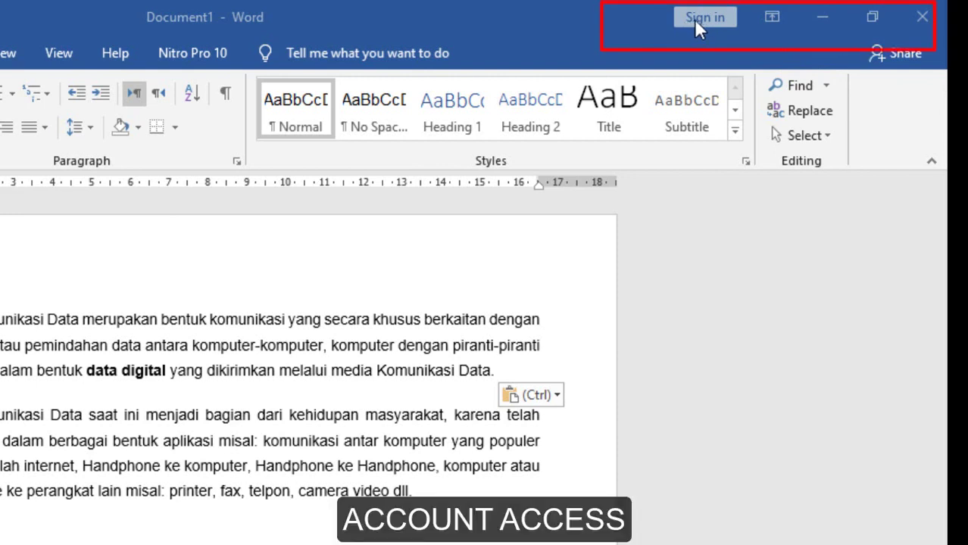
# - Look at the account sign-in dialog and the Ribbon Display Options, closing each without making changes
pyautogui.click(731, 16)
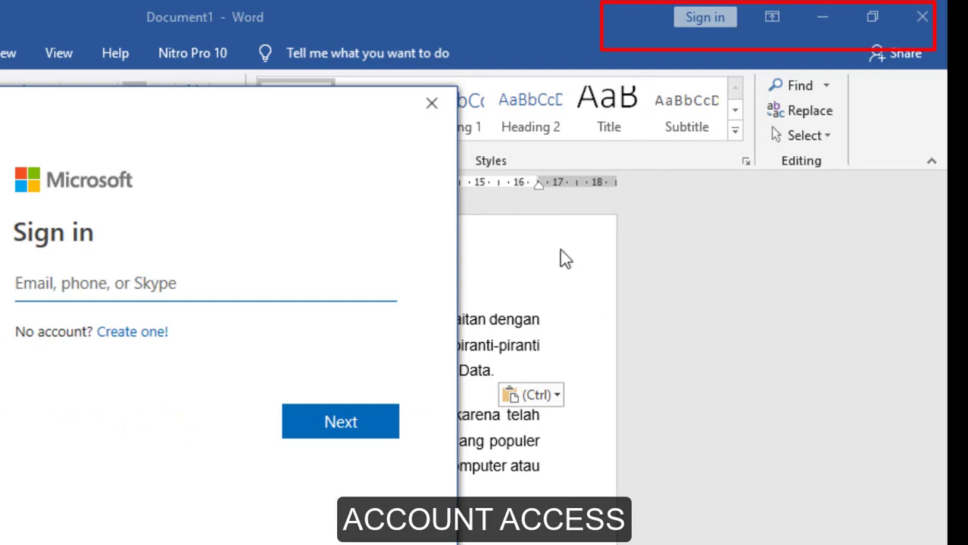
pyautogui.click(428, 105)
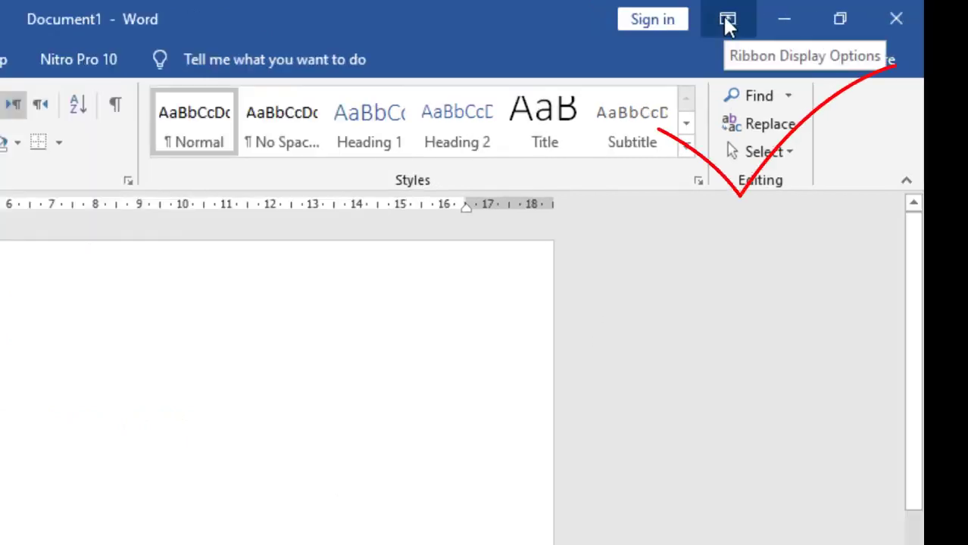
pyautogui.click(727, 21)
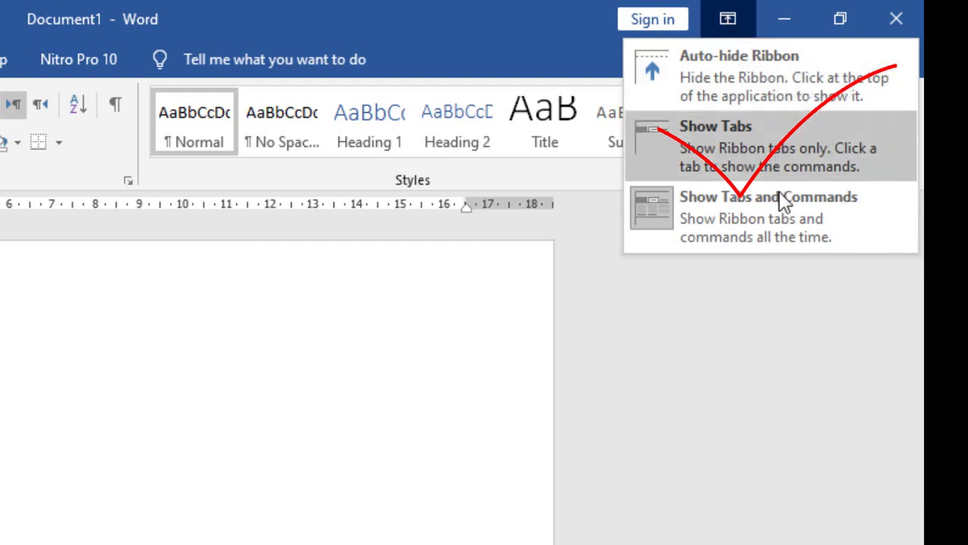
pyautogui.click(776, 328)
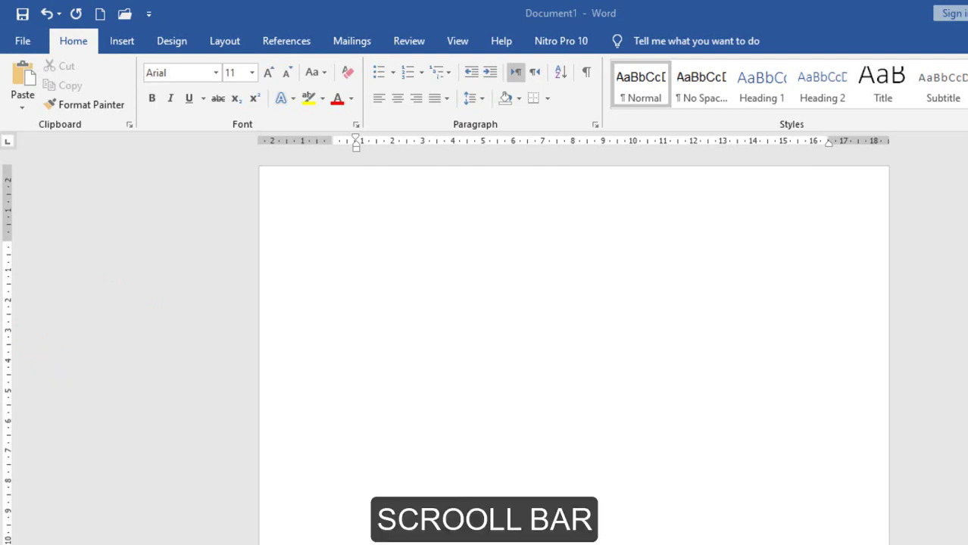
# - Insert two page breaks in the empty document to extend it to three pages
pyautogui.scroll(-3, 574, 341)
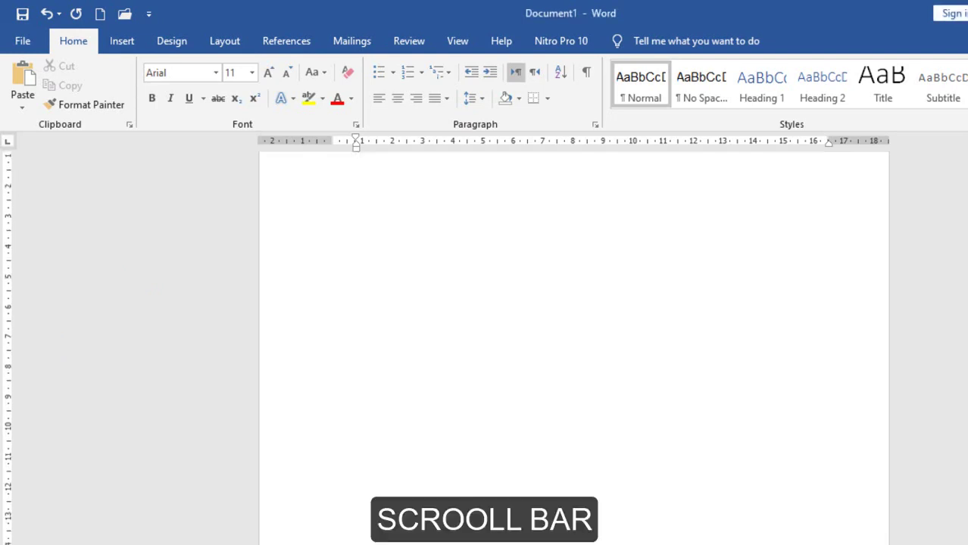
pyautogui.scroll(2, 574, 341)
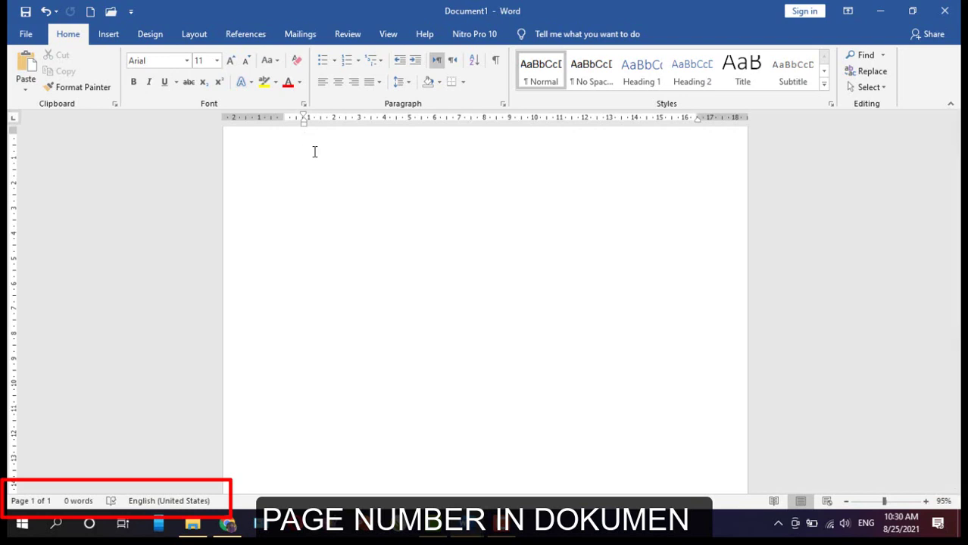
pyautogui.hotkey('ctrl', 'Return')
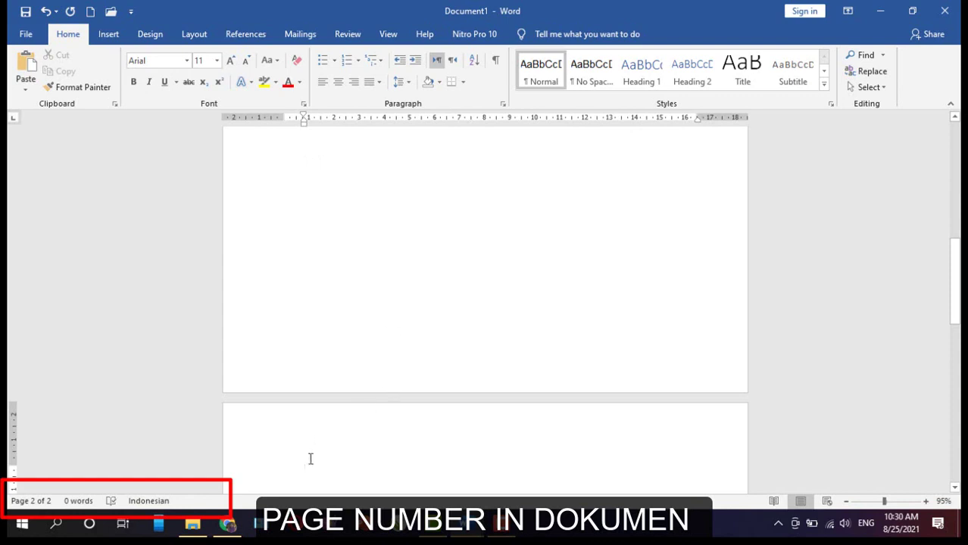
pyautogui.hotkey('ctrl', 'Return')
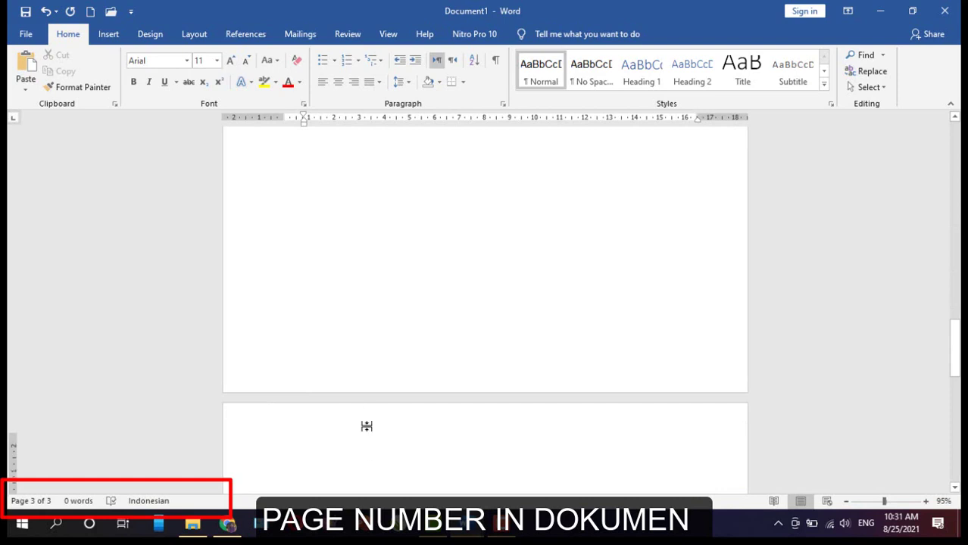
# - Enter 1 on the first page, 2 on the second page and 3 on the third page
pyautogui.scroll(15, 363, 424)
pyautogui.scroll(10, 350, 412)
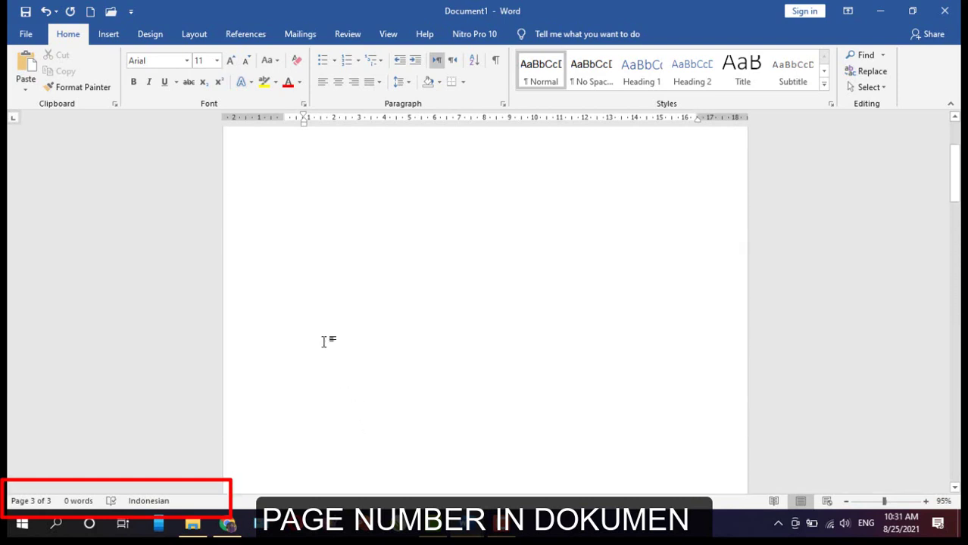
pyautogui.click(370, 255)
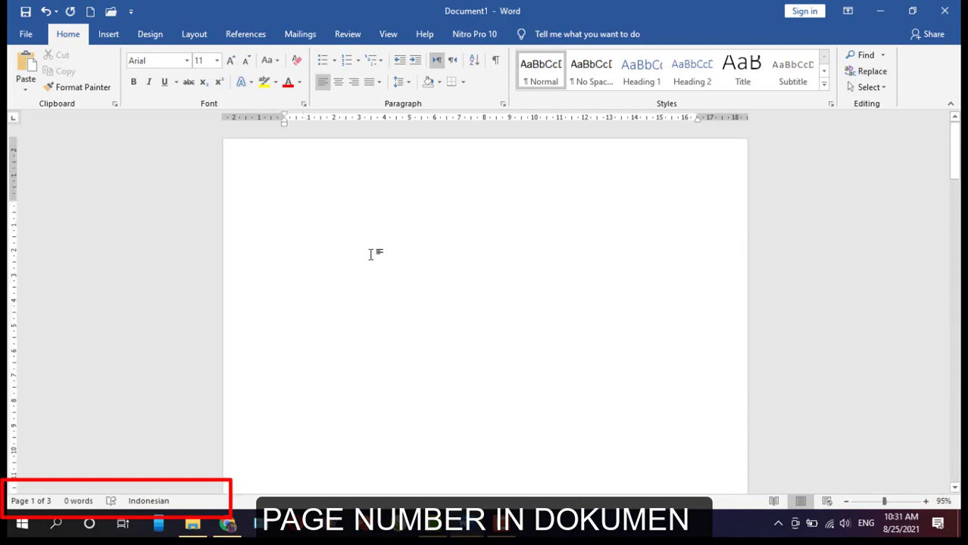
pyautogui.write('1')
pyautogui.scroll(-10, 374, 291)
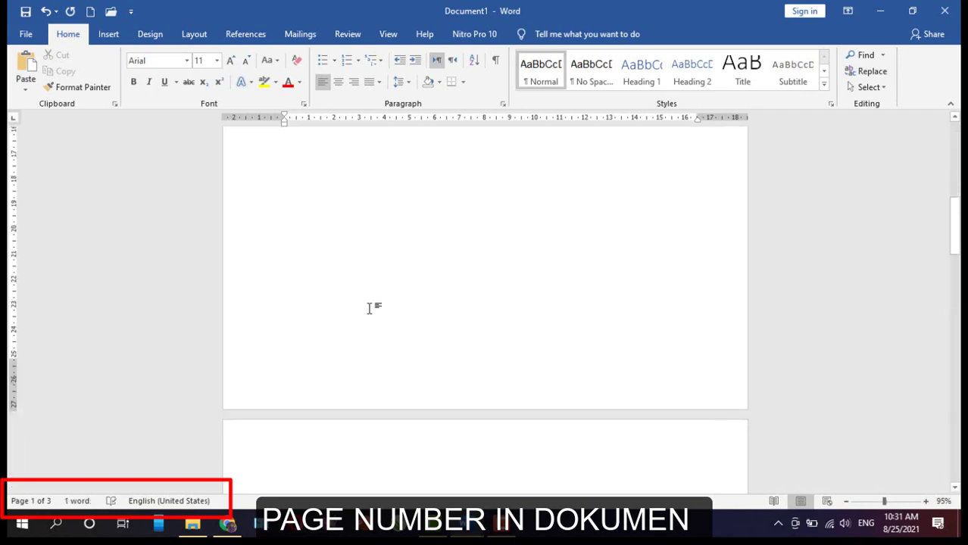
pyautogui.scroll(-3, 370, 308)
pyautogui.click(340, 346)
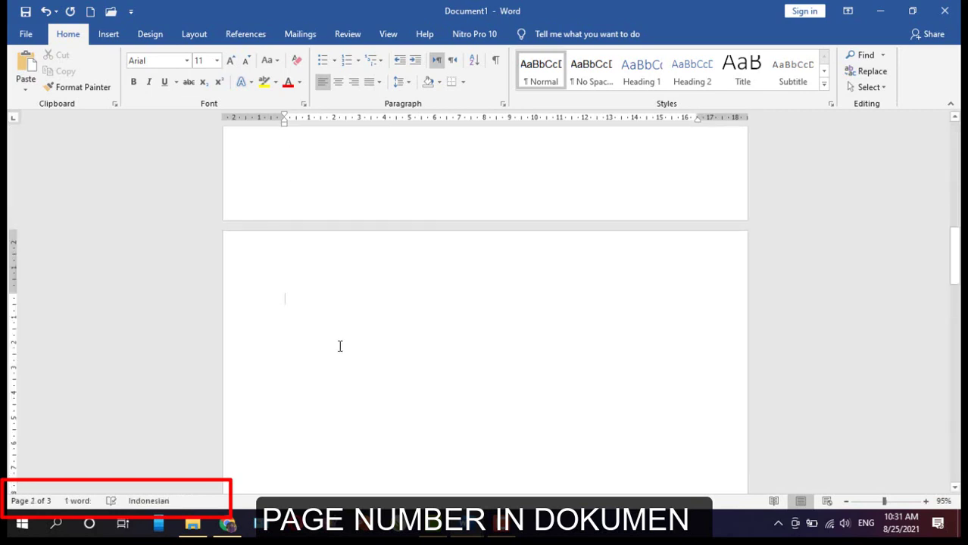
pyautogui.write('2')
pyautogui.scroll(-10, 340, 347)
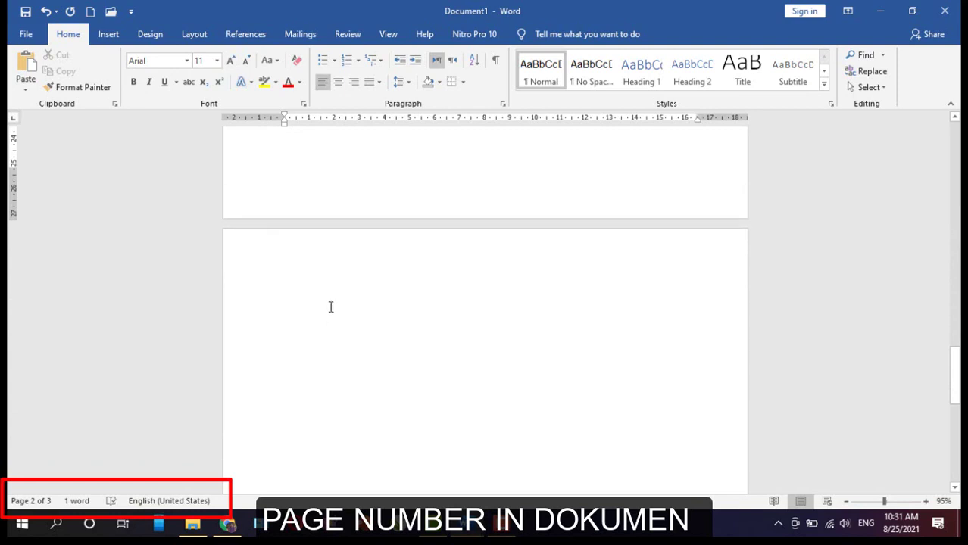
pyautogui.click(330, 307)
pyautogui.write('3')
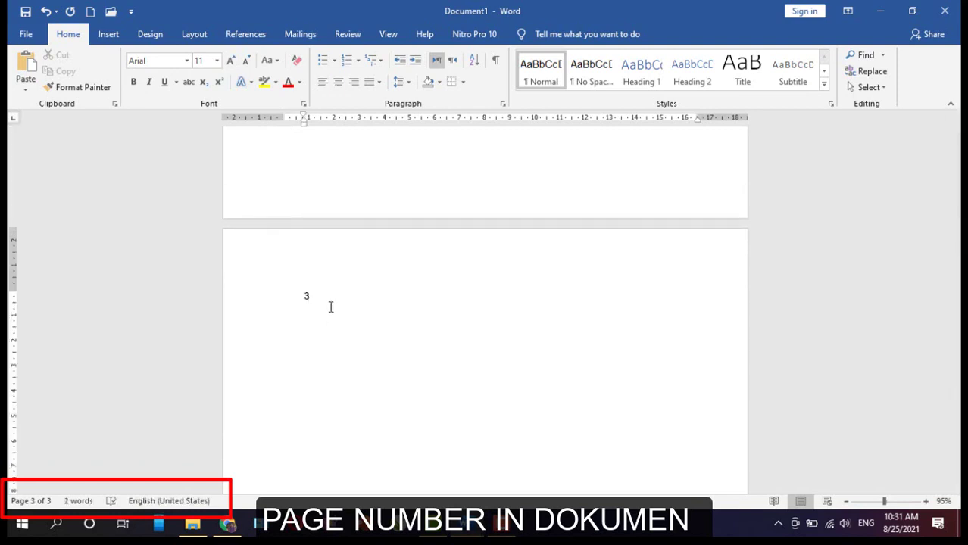
# - Format all the document's text in Adobe Gothic Std B at size 72
pyautogui.hotkey('ctrl', 'a')
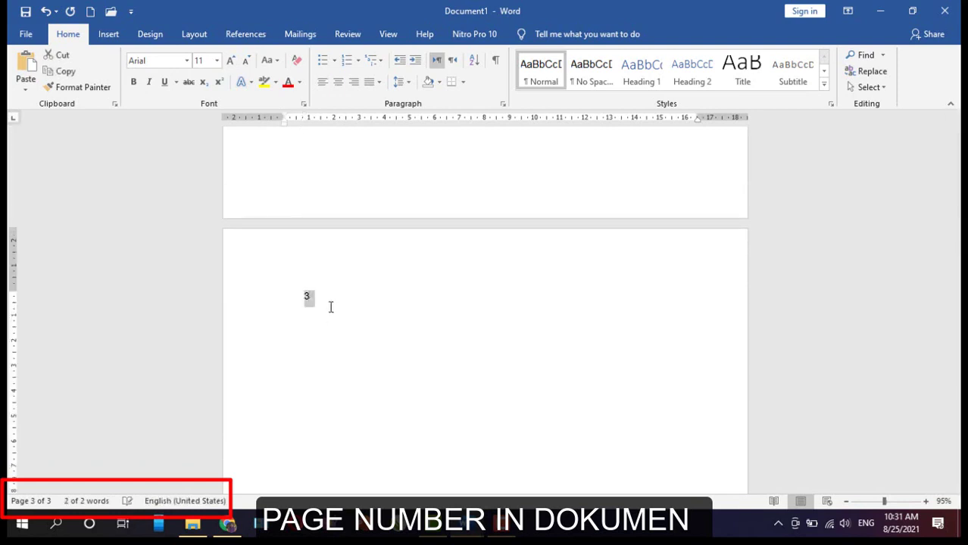
pyautogui.click(187, 61)
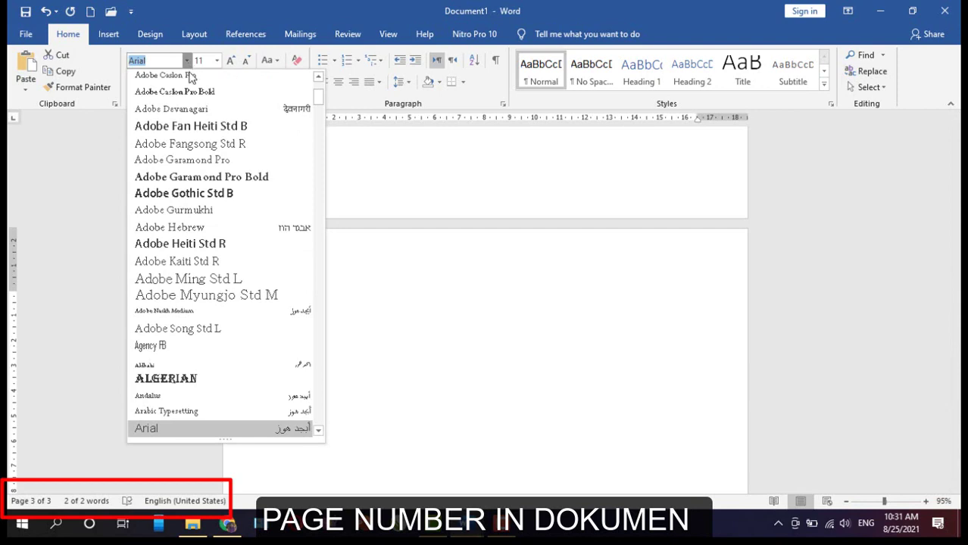
pyautogui.click(182, 196)
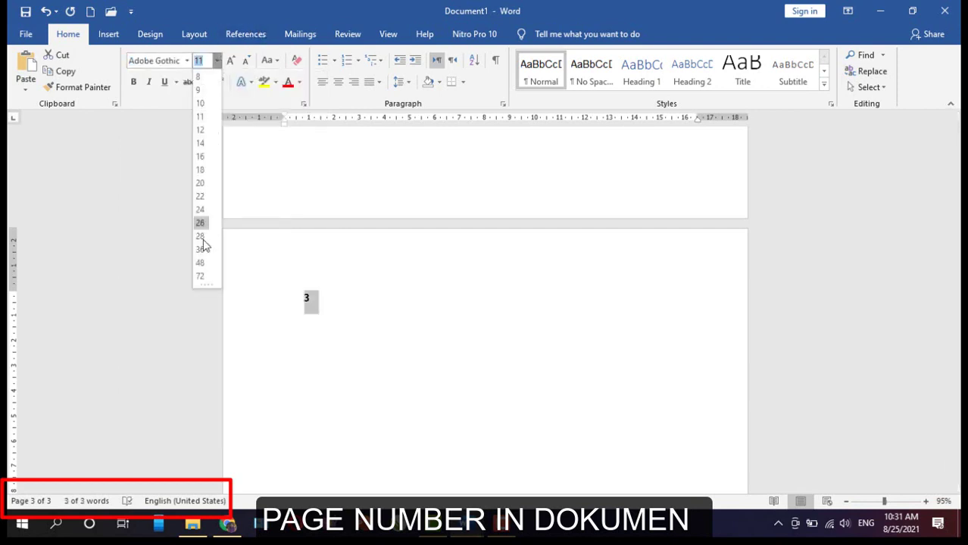
pyautogui.click(200, 271)
# - Place the cursor on the first, second and third pages in turn to check the status bar's page indicator
pyautogui.scroll(3, 515, 284)
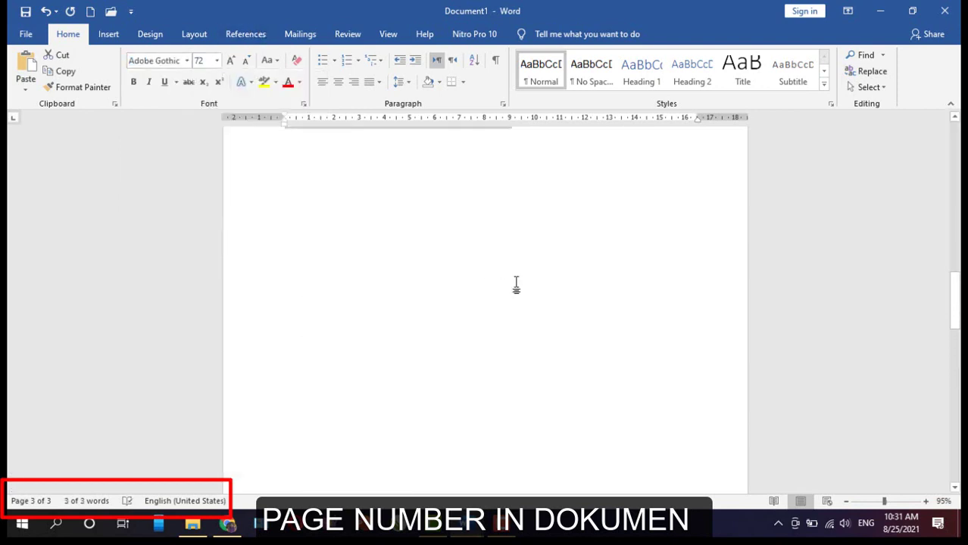
pyautogui.click(516, 285)
pyautogui.scroll(15, 516, 284)
pyautogui.click(445, 281)
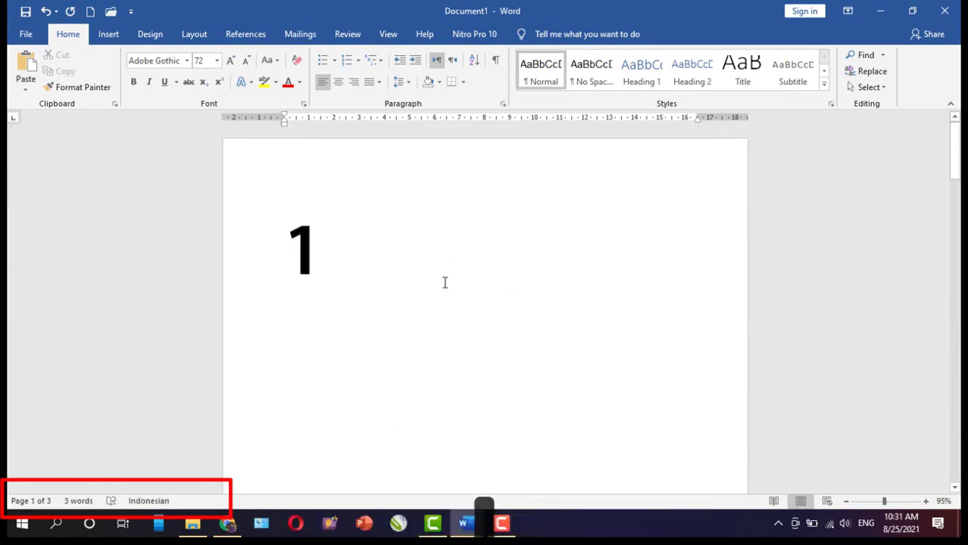
pyautogui.press('BackSpace')
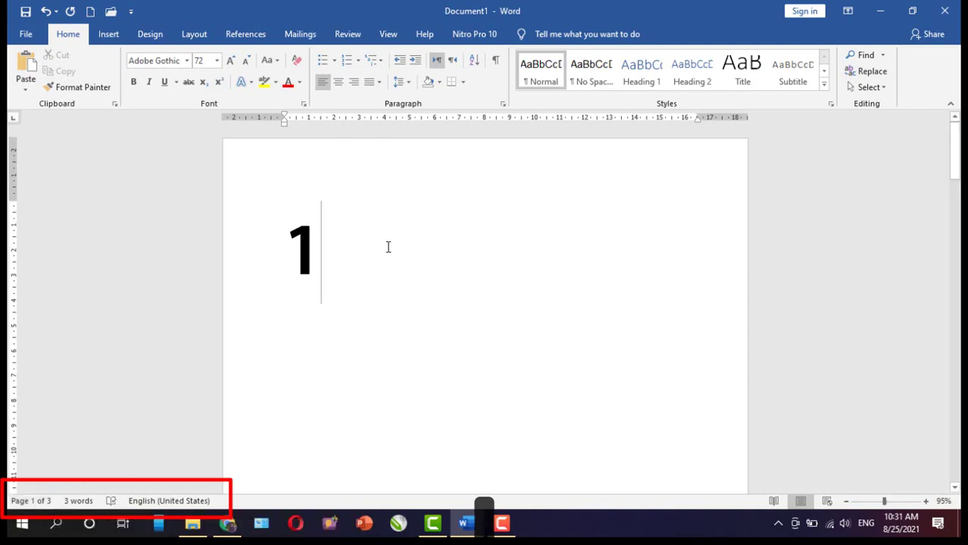
pyautogui.scroll(-10, 388, 247)
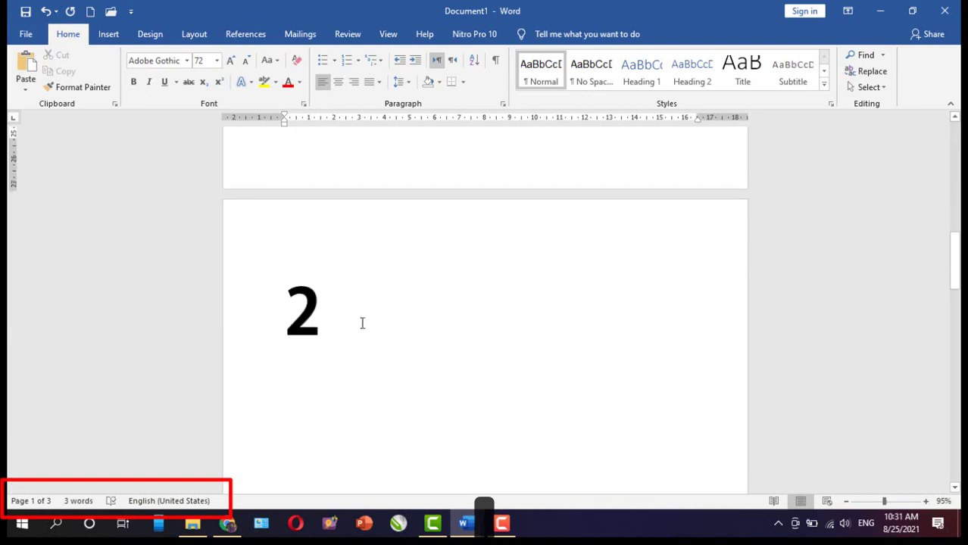
pyautogui.click(344, 327)
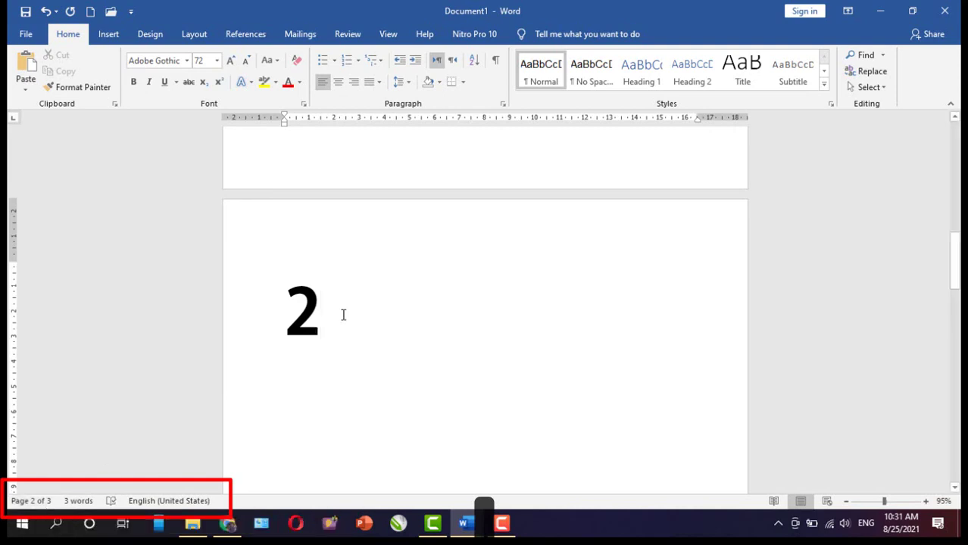
pyautogui.scroll(-2, 343, 315)
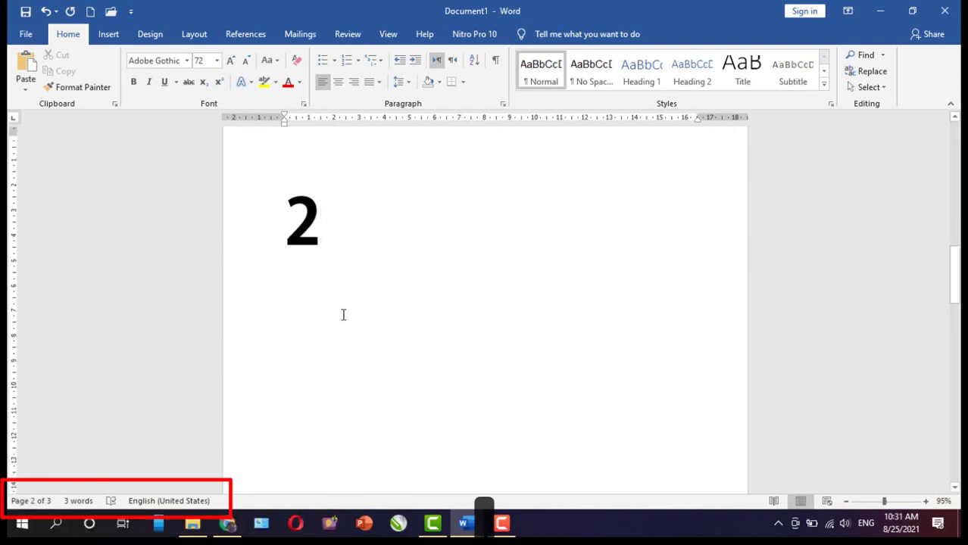
pyautogui.scroll(-10, 344, 315)
pyautogui.click(342, 316)
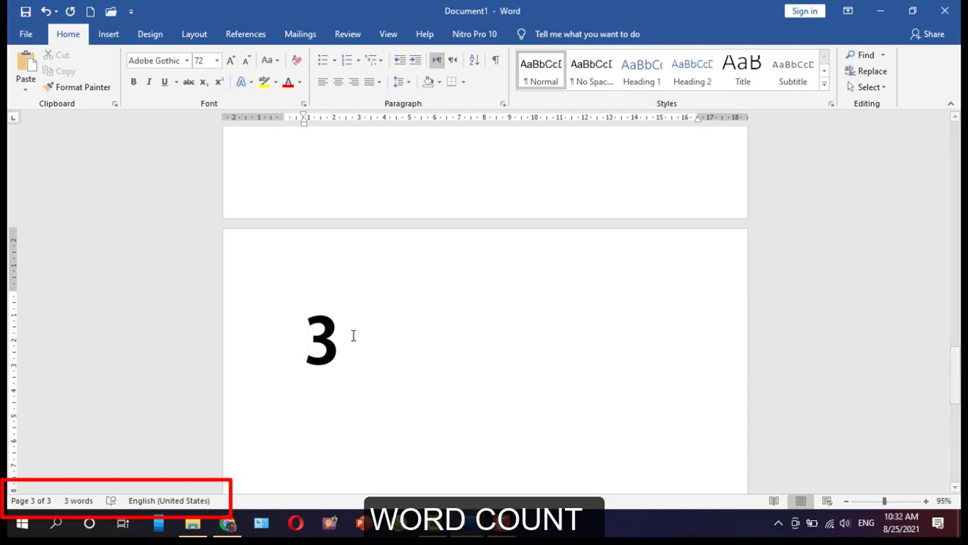
# - Add the text SIMULASI DAN KOMUNIKASI DIGITAL below the number 1 on the first page
pyautogui.scroll(10, 354, 338)
pyautogui.scroll(10, 358, 340)
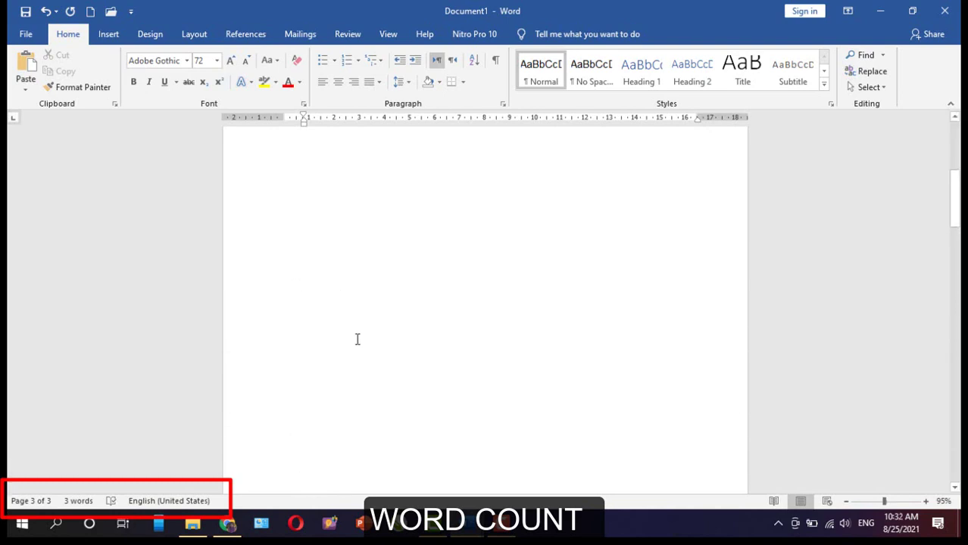
pyautogui.click(421, 198)
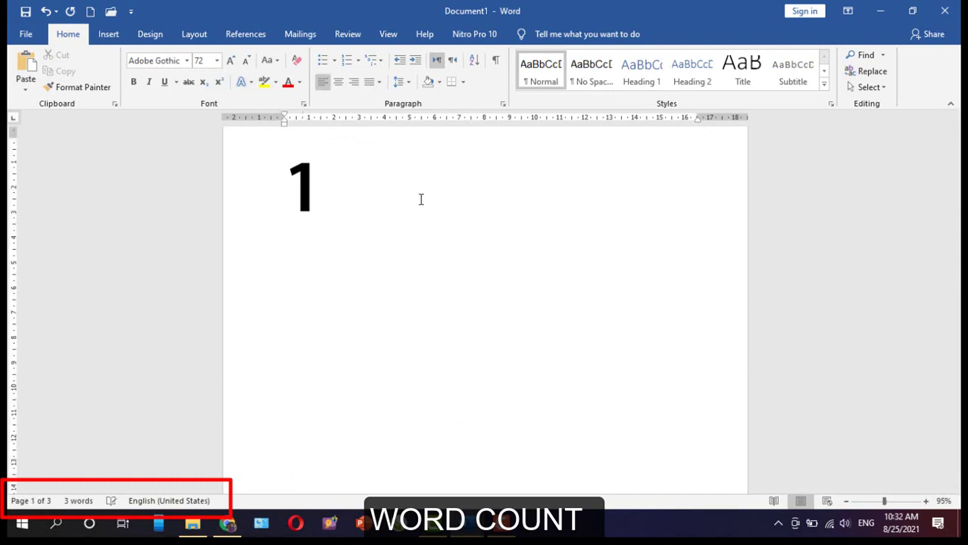
pyautogui.write('SIMU')
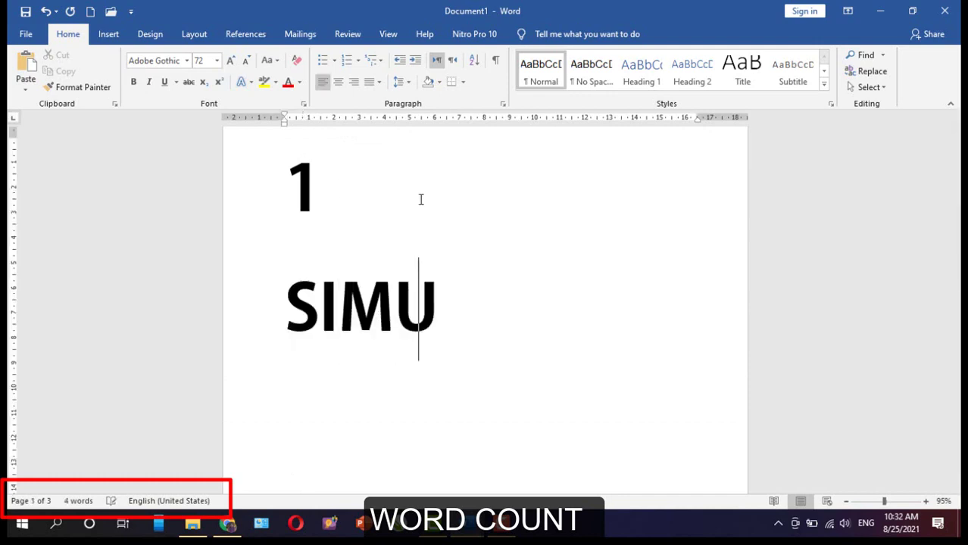
pyautogui.write('LASI')
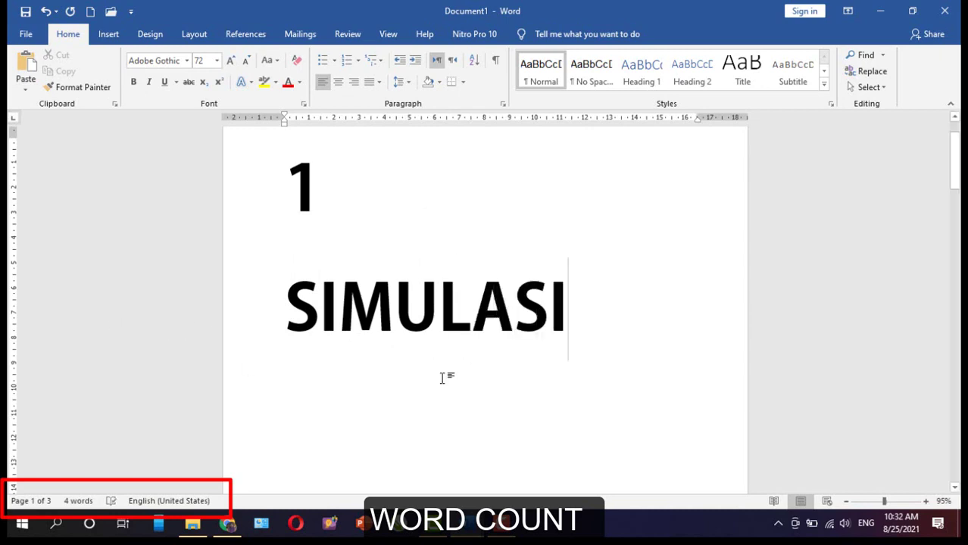
pyautogui.write(' DAN ')
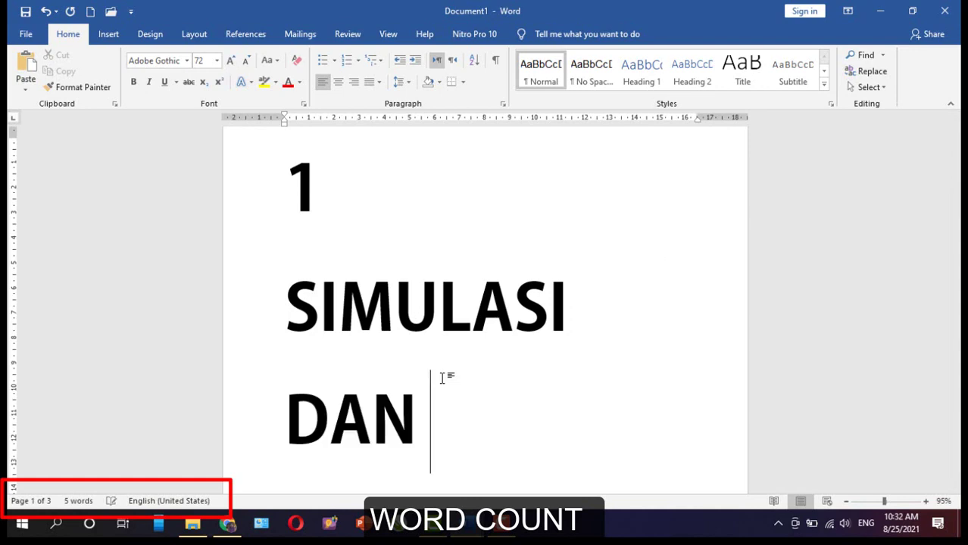
pyautogui.write('KOMUNI')
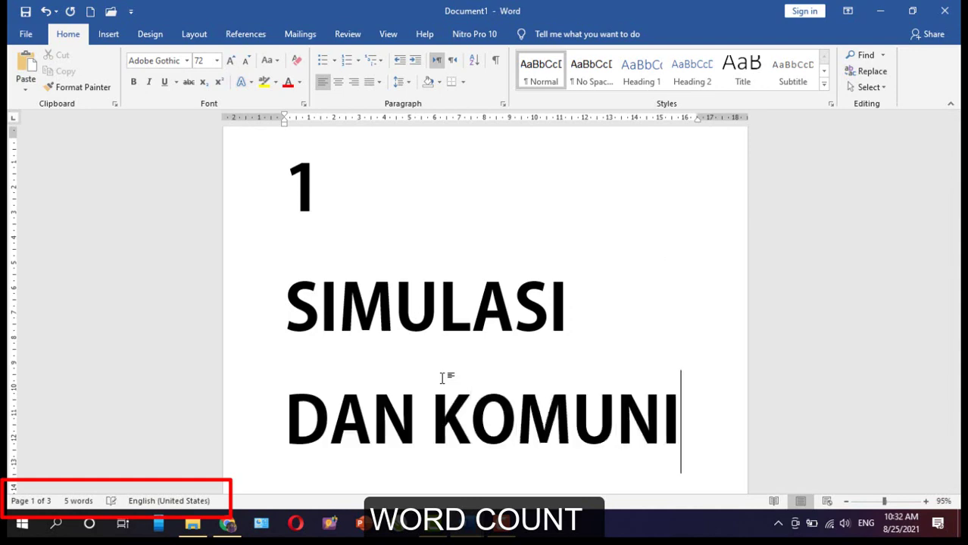
pyautogui.write('KASI D')
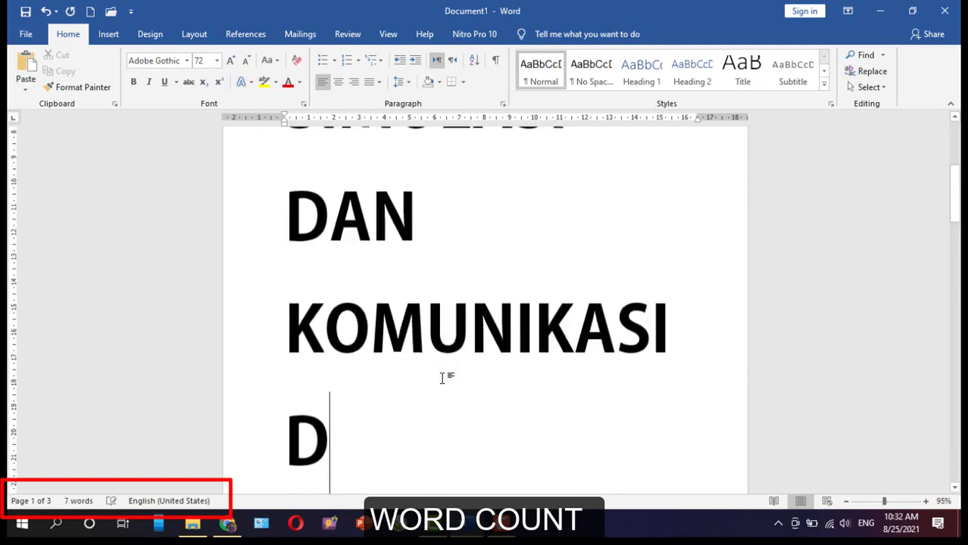
pyautogui.write('IGITAL')
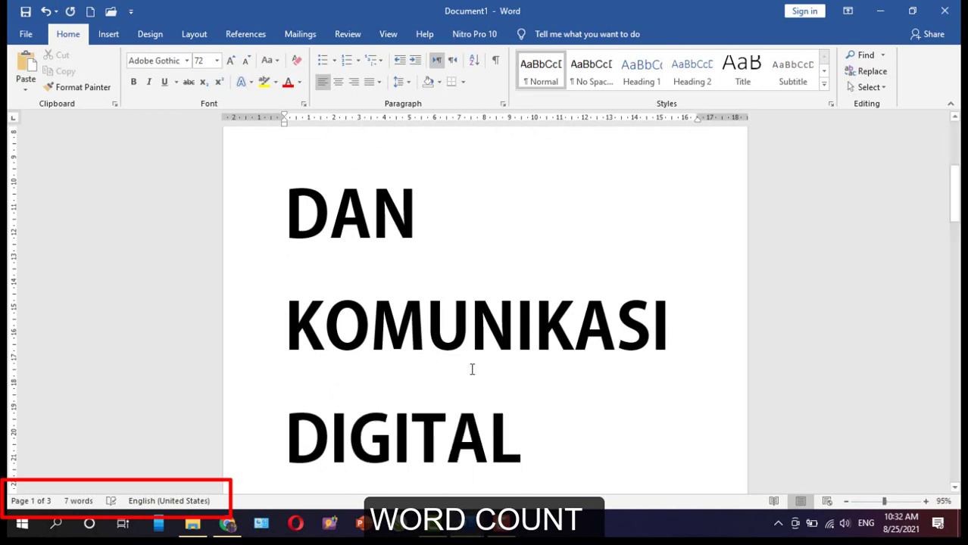
# - Go through the words on all three pages one by one to compare them with the status bar's word count
pyautogui.scroll(3, 455, 364)
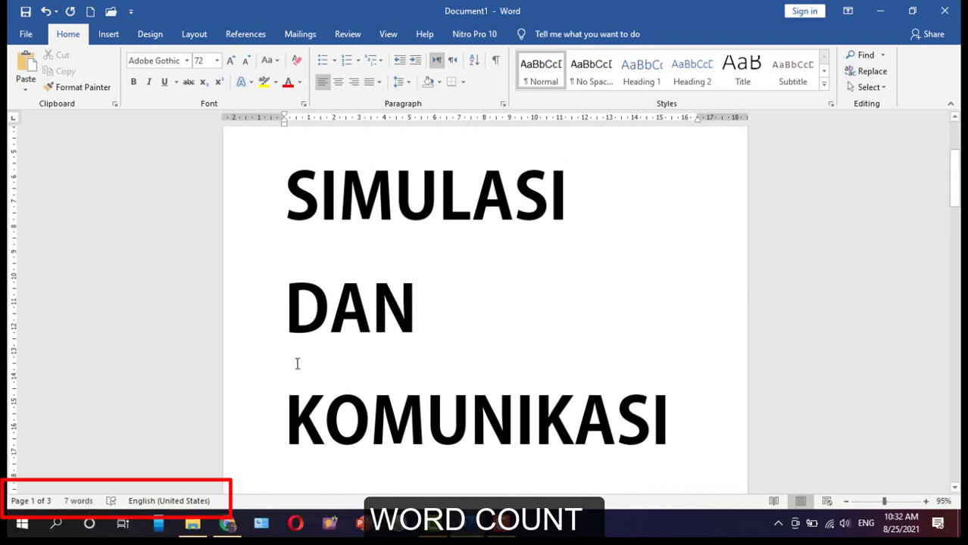
pyautogui.scroll(3, 296, 363)
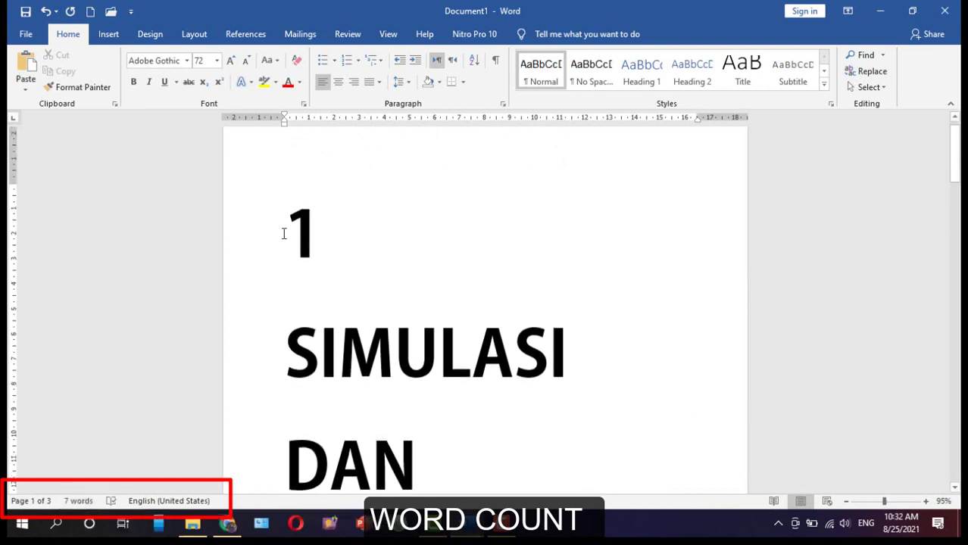
pyautogui.doubleClick(299, 234)
pyautogui.moveTo(281, 346); pyautogui.dragTo(578, 354)
pyautogui.scroll(-3, 372, 398)
pyautogui.click(332, 376)
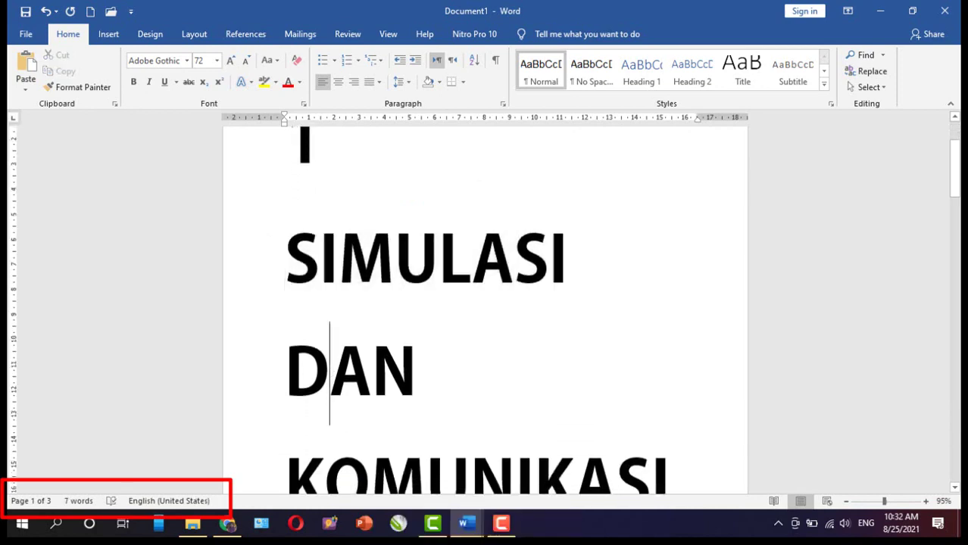
pyautogui.scroll(-3, 356, 405)
pyautogui.hotkey('ctrl', 'Down')
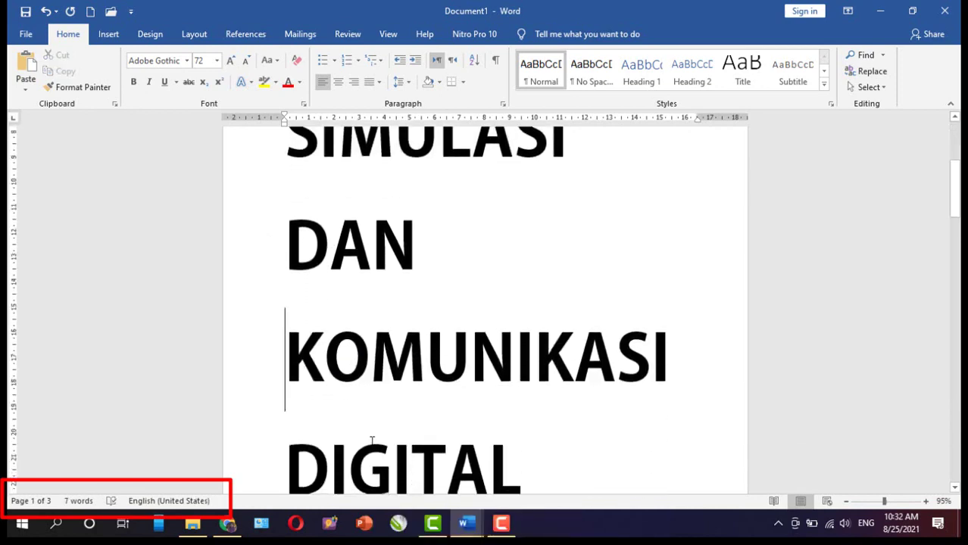
pyautogui.scroll(-3, 370, 439)
pyautogui.click(364, 379)
pyautogui.scroll(-10, 385, 415)
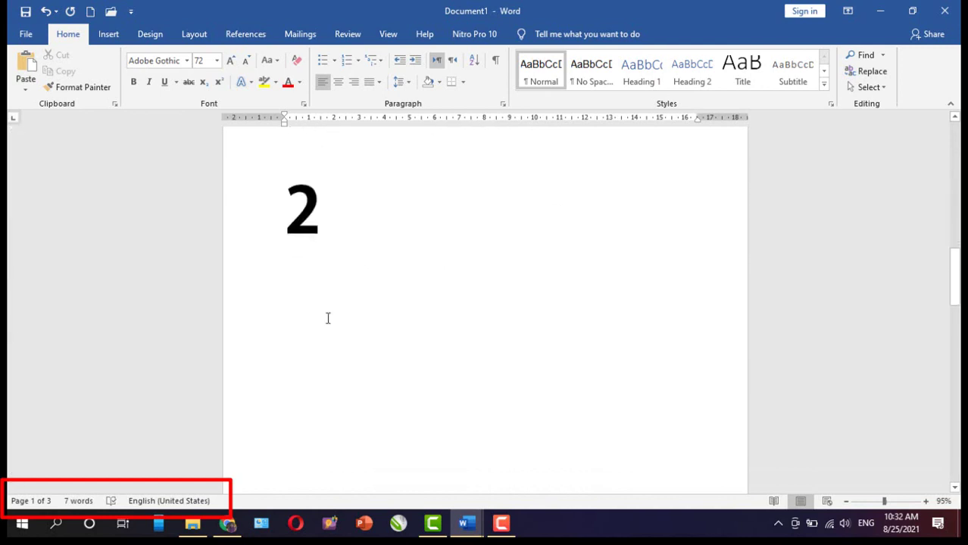
pyautogui.click(385, 306)
pyautogui.scroll(-10, 425, 356)
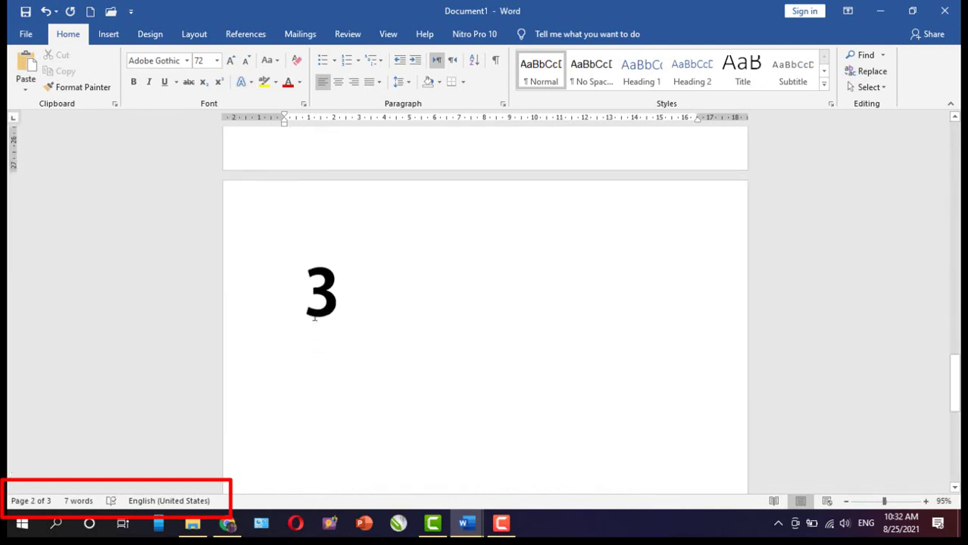
pyautogui.click(317, 297)
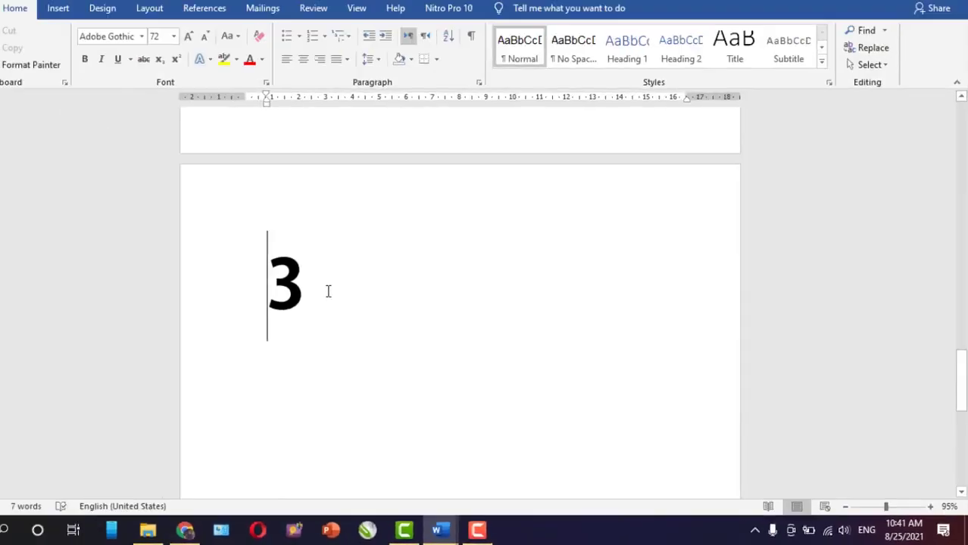
# - Delete the entire content of the three-page document
pyautogui.hotkey('ctrl', 'a')
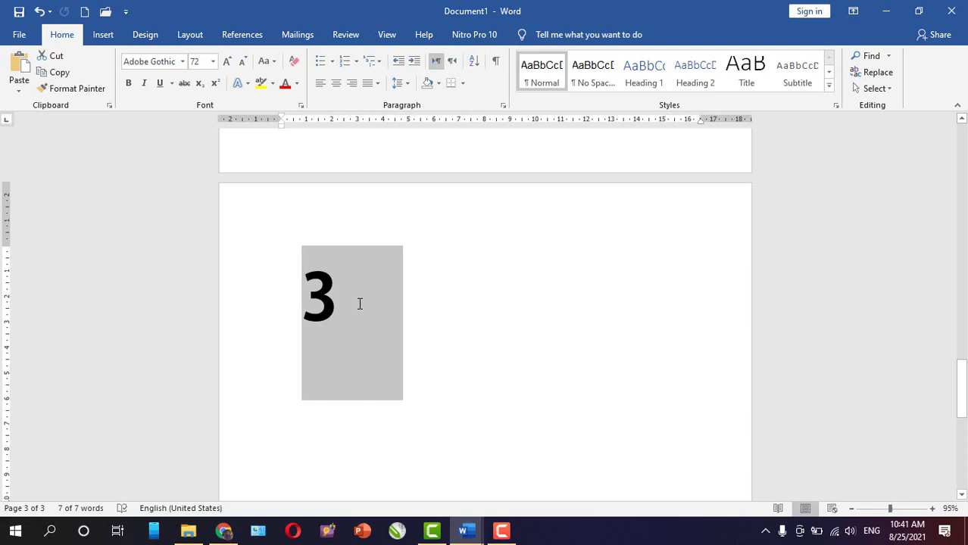
pyautogui.press('Delete')
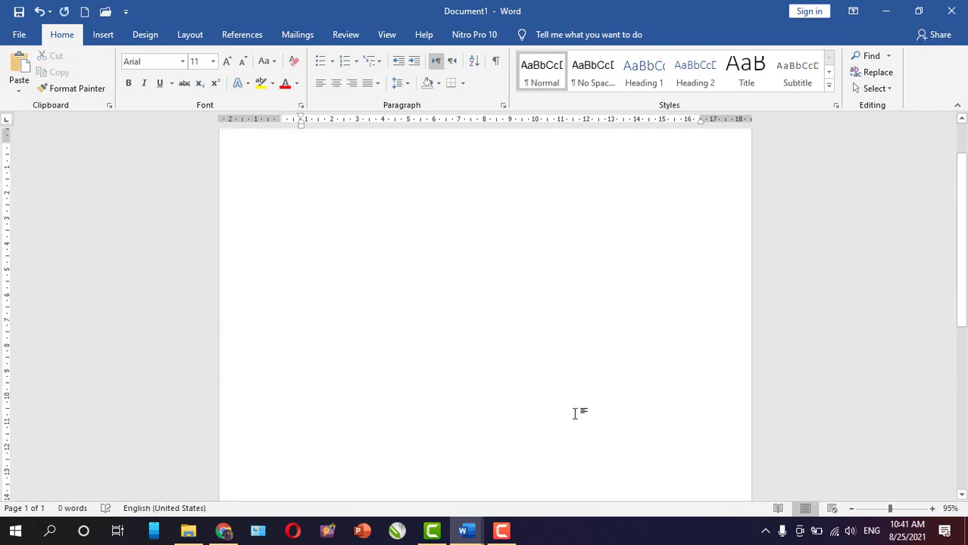
# - Switch to the MODUL TLJ KLS XI document, show it in Print Layout and copy the paragraph under Pengertian Komunikasi Data
pyautogui.moveTo(463, 532)
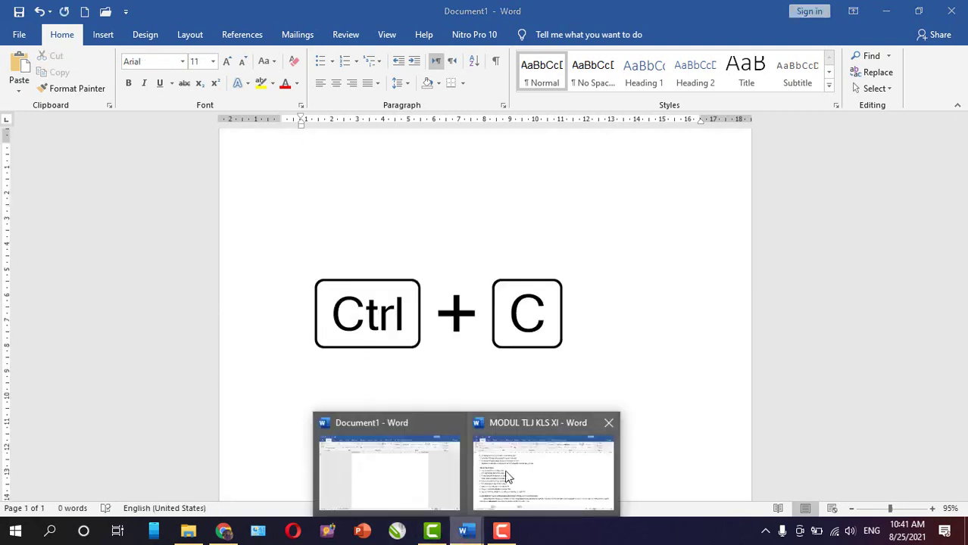
pyautogui.click(506, 464)
pyautogui.tripleClick(506, 464)
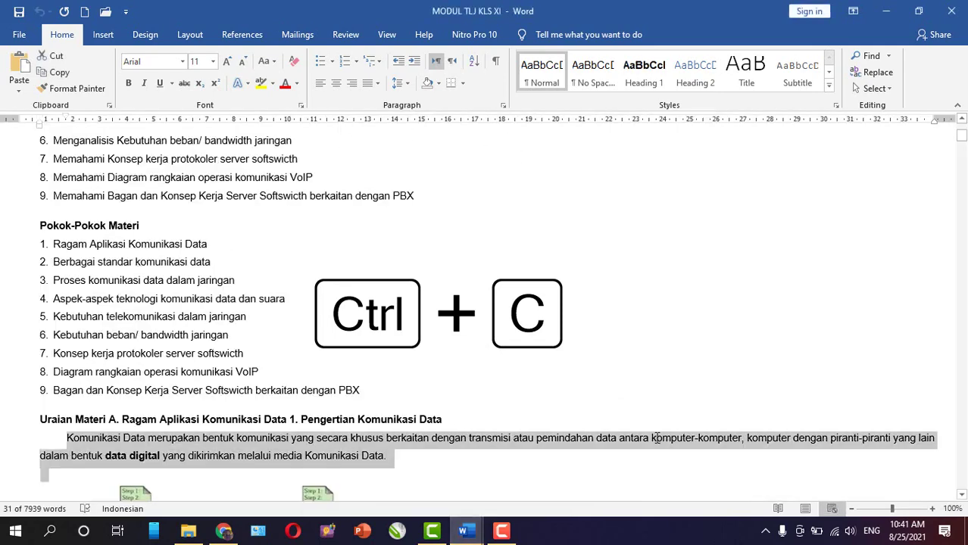
pyautogui.click(805, 508)
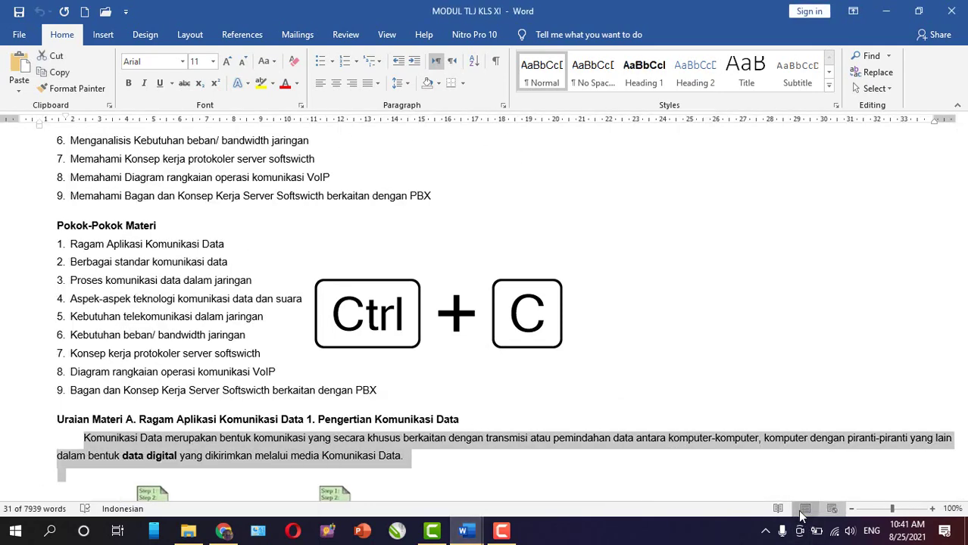
pyautogui.scroll(-2, 366, 388)
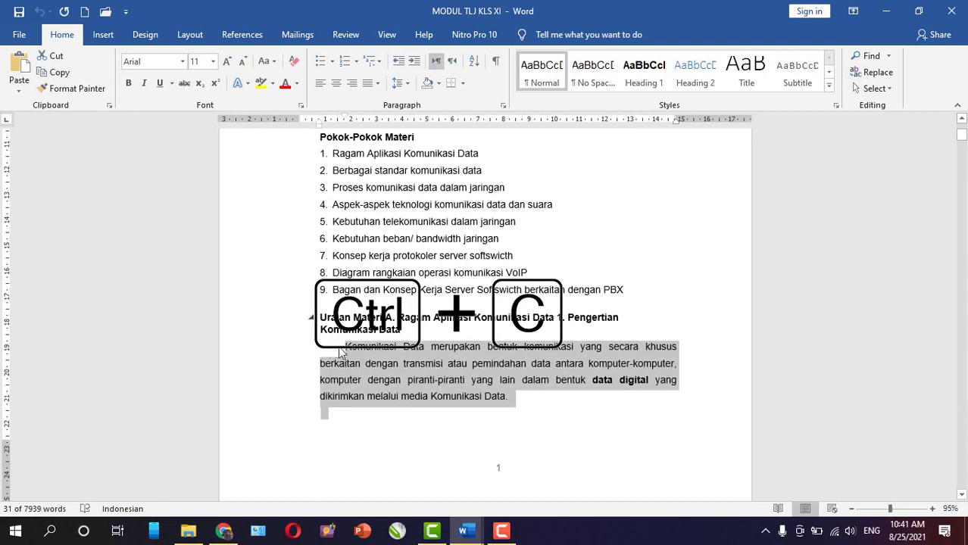
pyautogui.click(346, 348)
pyautogui.moveTo(346, 348); pyautogui.dragTo(519, 410)
pyautogui.hotkey('ctrl', 'c')
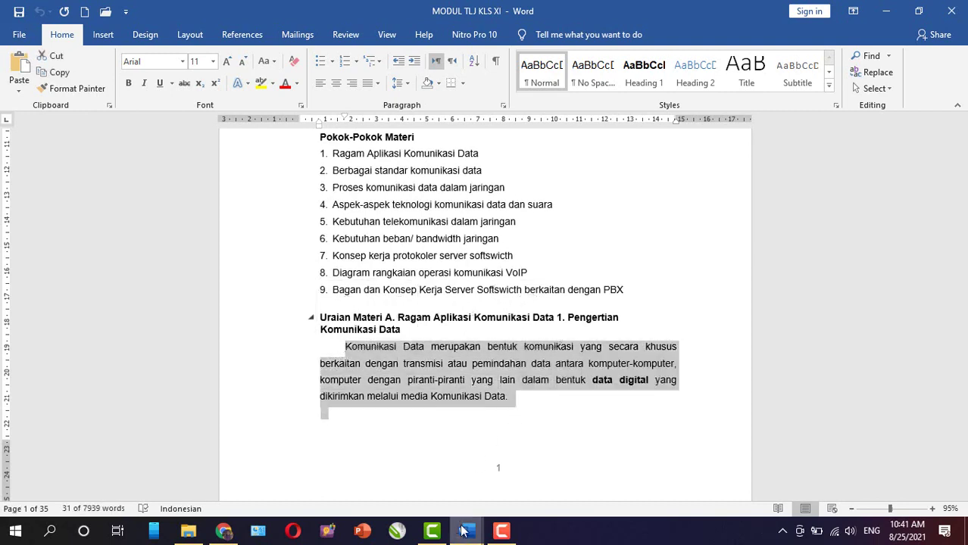
# - Return to Document1 and paste the copied Komunikasi Data paragraph five times, one below the other
pyautogui.moveTo(457, 515)
pyautogui.click(404, 472)
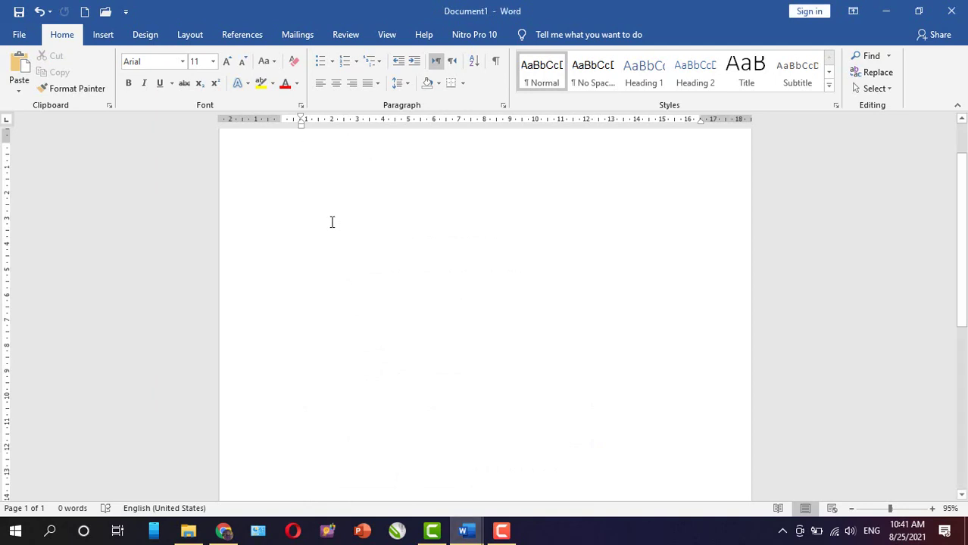
pyautogui.hotkey('ctrl', 'v')
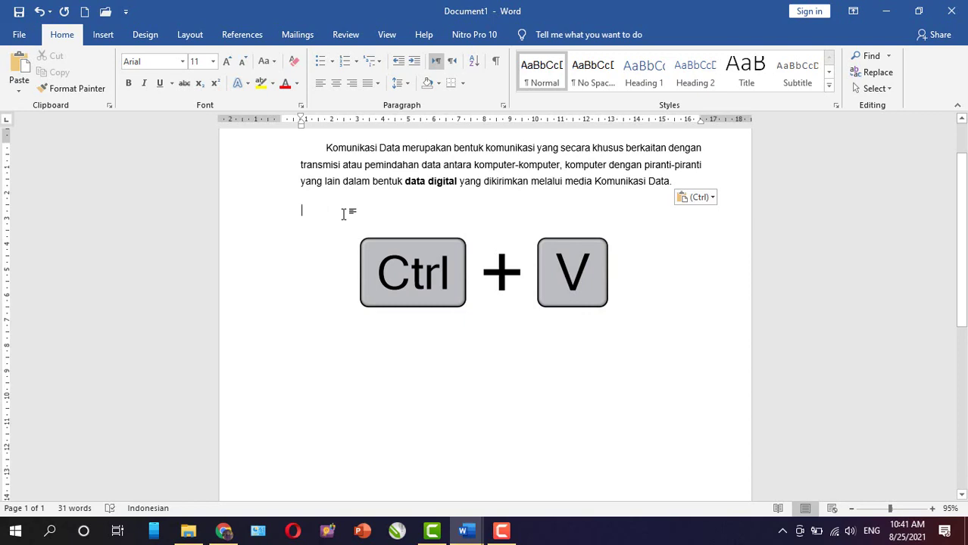
pyautogui.scroll(2, 564, 277)
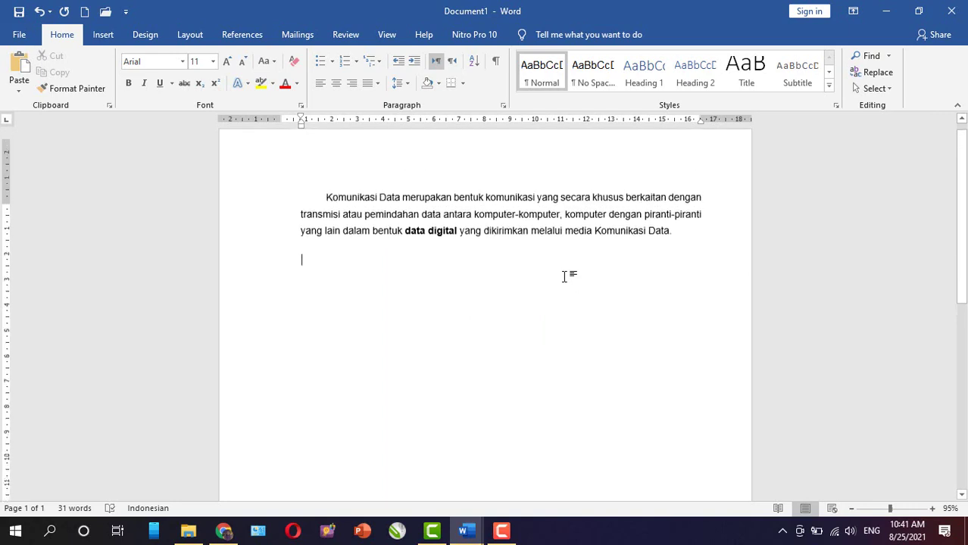
pyautogui.hotkey('ctrl', 'v')
pyautogui.hotkey('ctrl', 'v')
pyautogui.hotkey('ctrl', 'v')
pyautogui.hotkey('ctrl', 'v')
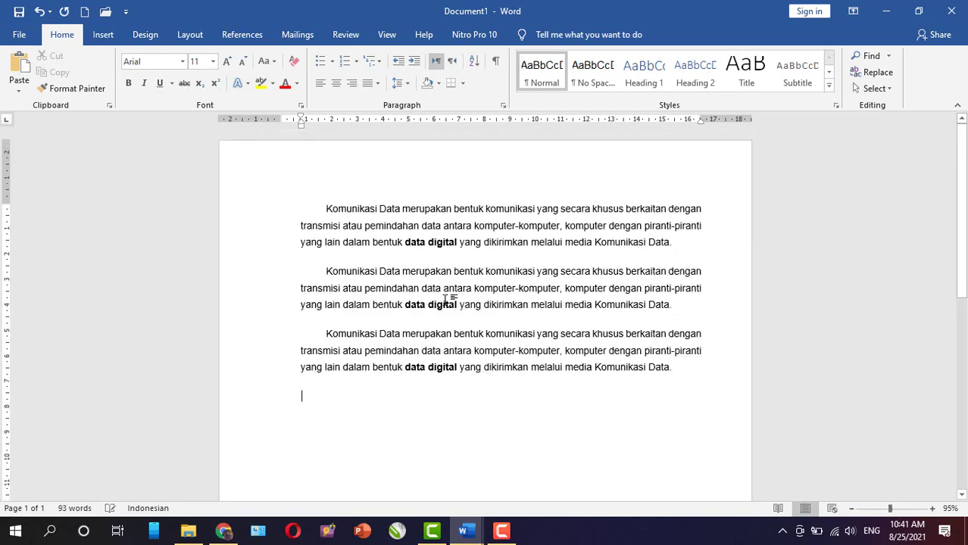
# - View the document in Read Mode, Print Layout and Web Layout, and return to Print Layout at 100% zoom
pyautogui.click(778, 509)
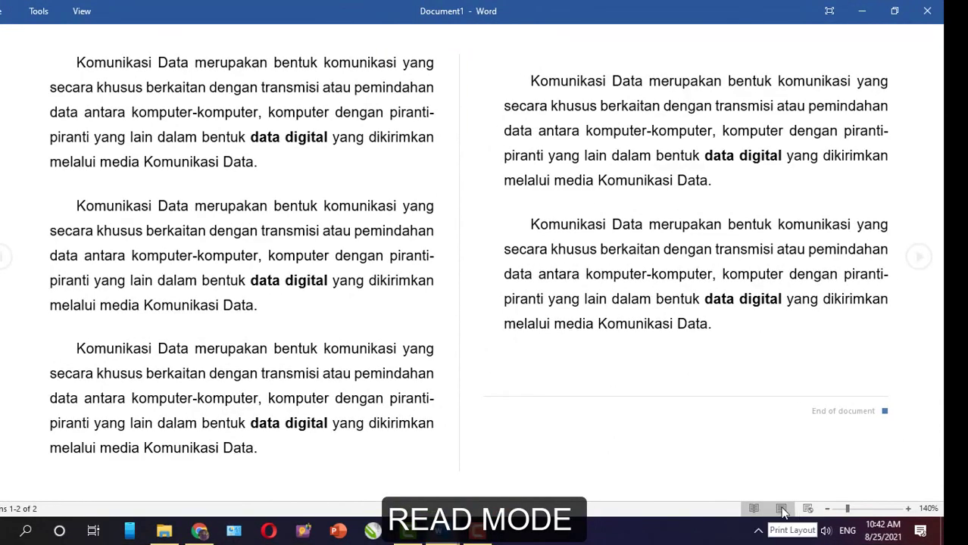
pyautogui.click(782, 512)
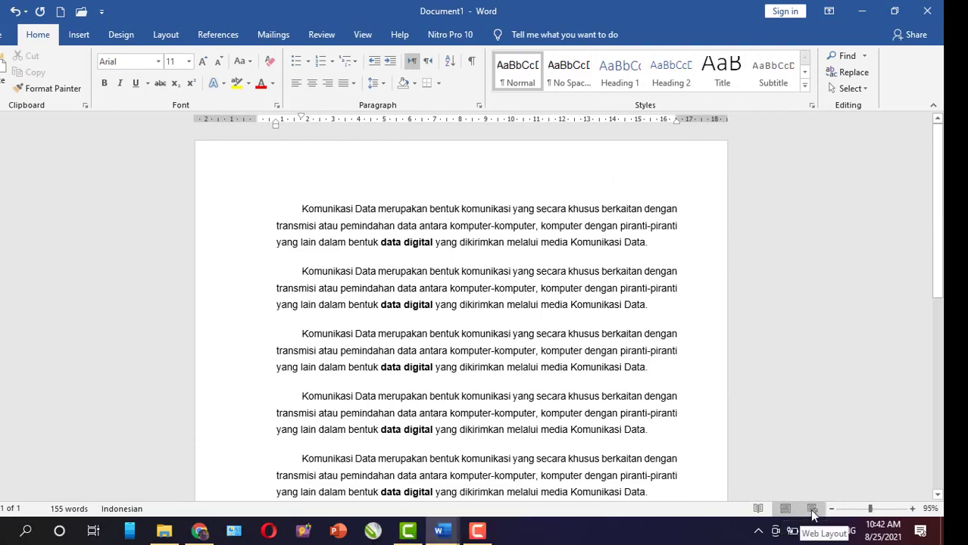
pyautogui.click(811, 509)
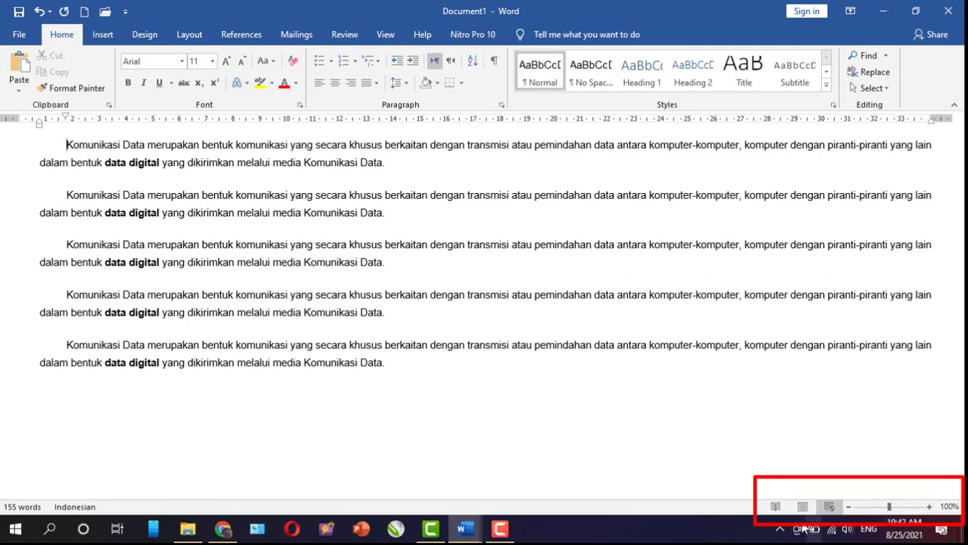
pyautogui.click(802, 507)
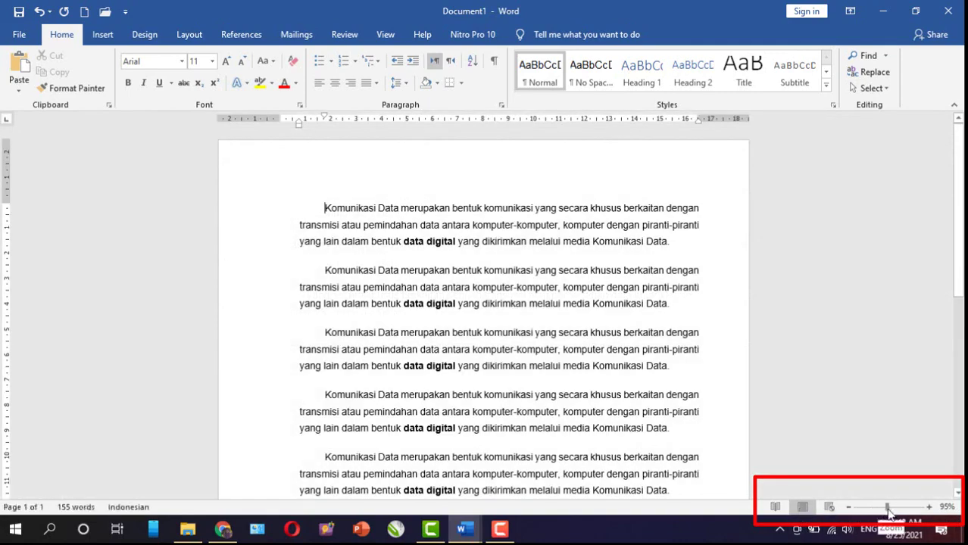
pyautogui.moveTo(888, 514)
pyautogui.mouseDown()
pyautogui.moveTo(876, 513)
pyautogui.moveTo(894, 515)
pyautogui.mouseUp()
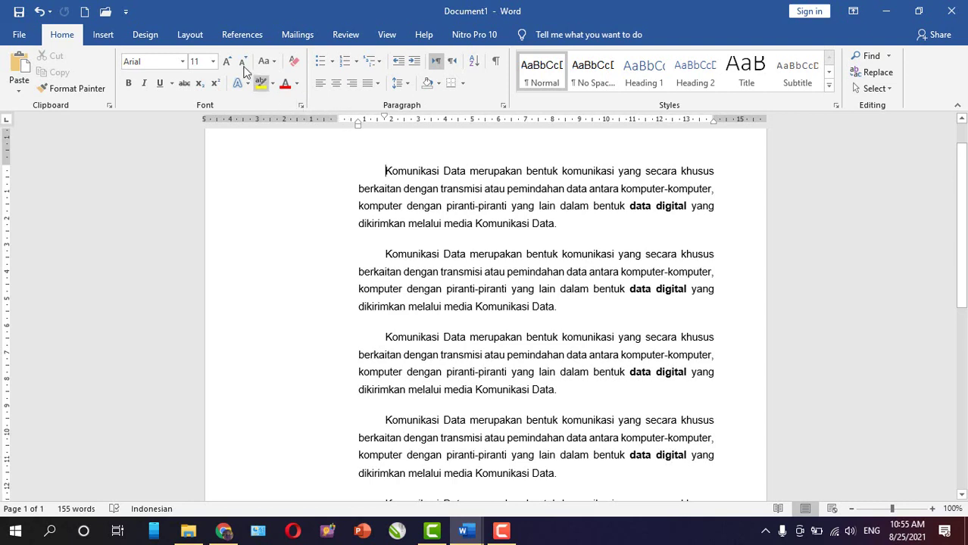
# - In Page Setup, set the margins to 3 cm top, 4 cm left, 3 cm bottom and 3 cm right
pyautogui.click(190, 35)
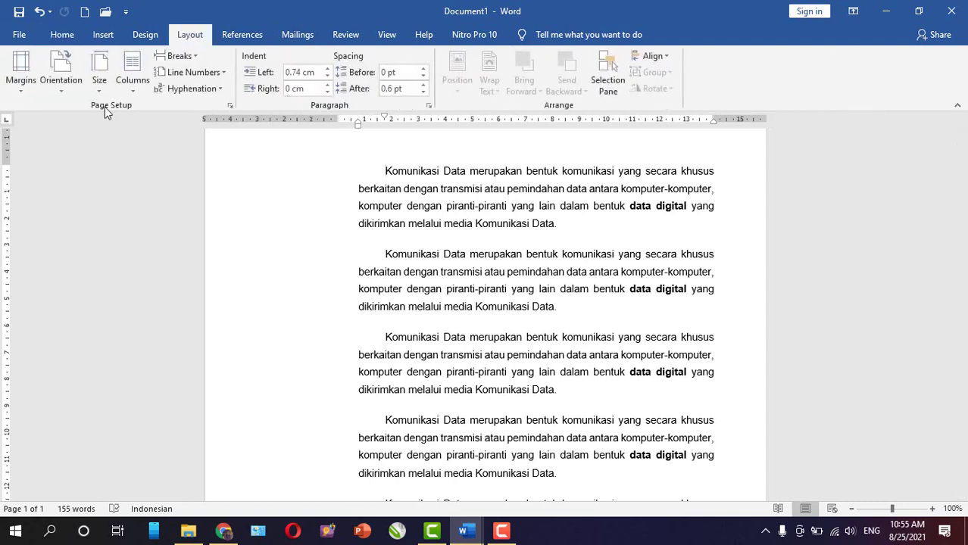
pyautogui.click(230, 106)
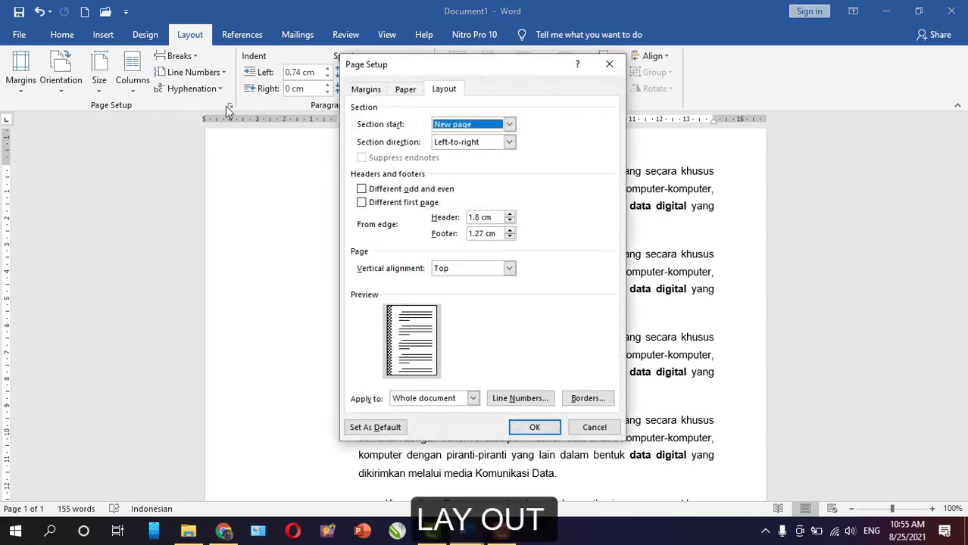
pyautogui.click(366, 89)
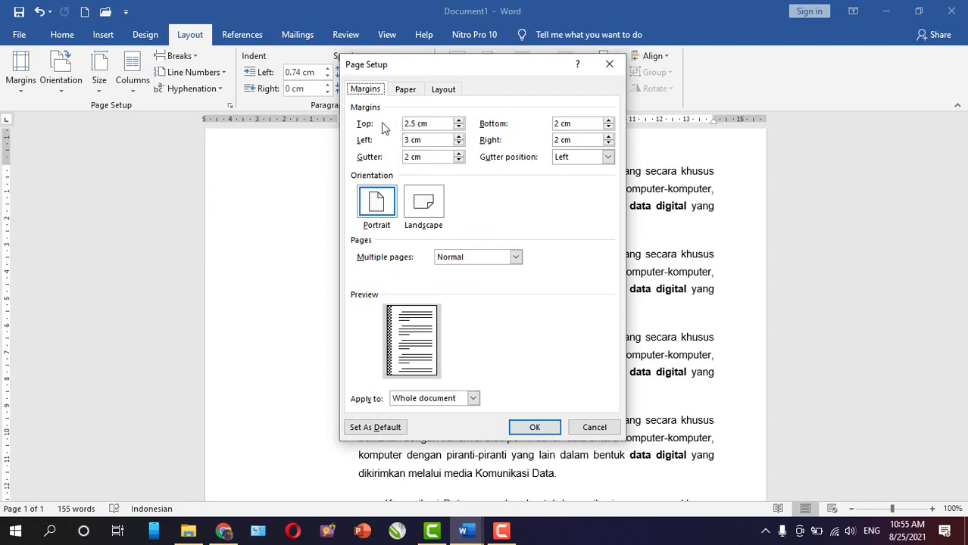
pyautogui.doubleClick(416, 125)
pyautogui.write('3')
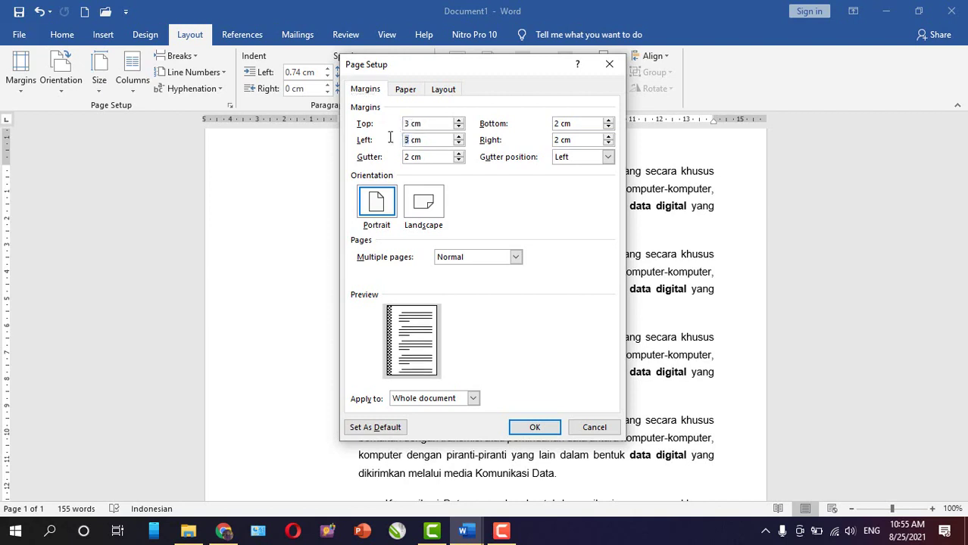
pyautogui.doubleClick(409, 140)
pyautogui.write('3')
pyautogui.doubleClick(558, 125)
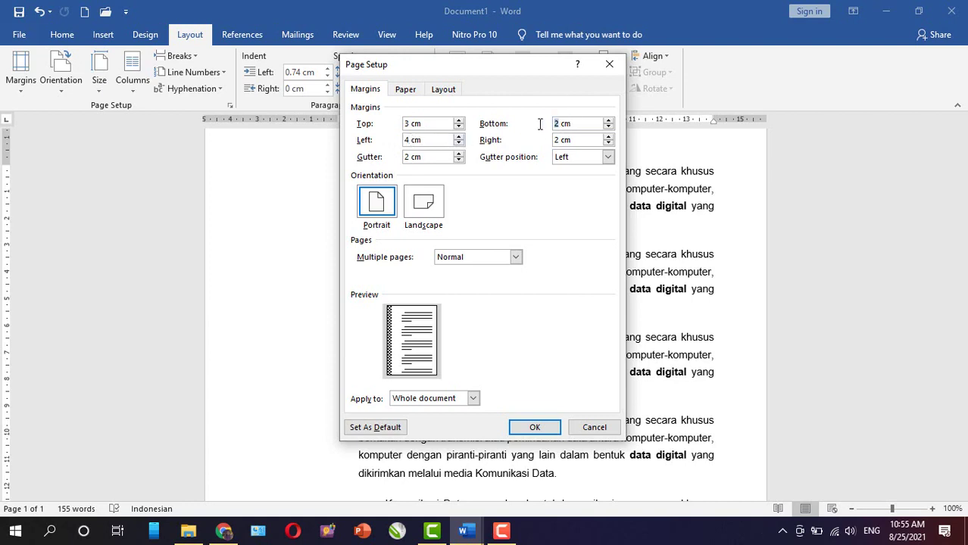
pyautogui.write('3')
pyautogui.doubleClick(558, 141)
pyautogui.write('3')
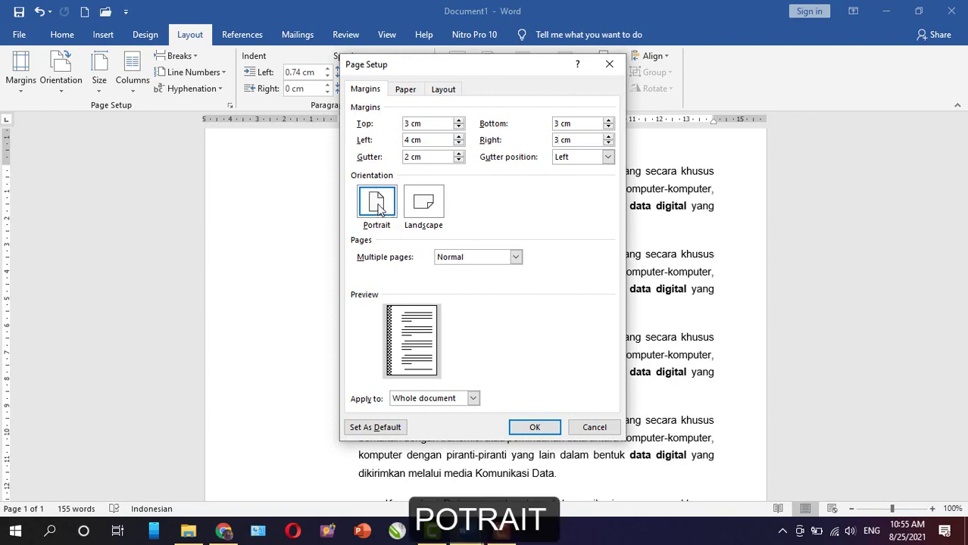
# - Compare the landscape and portrait orientations in the preview and choose landscape
pyautogui.click(429, 207)
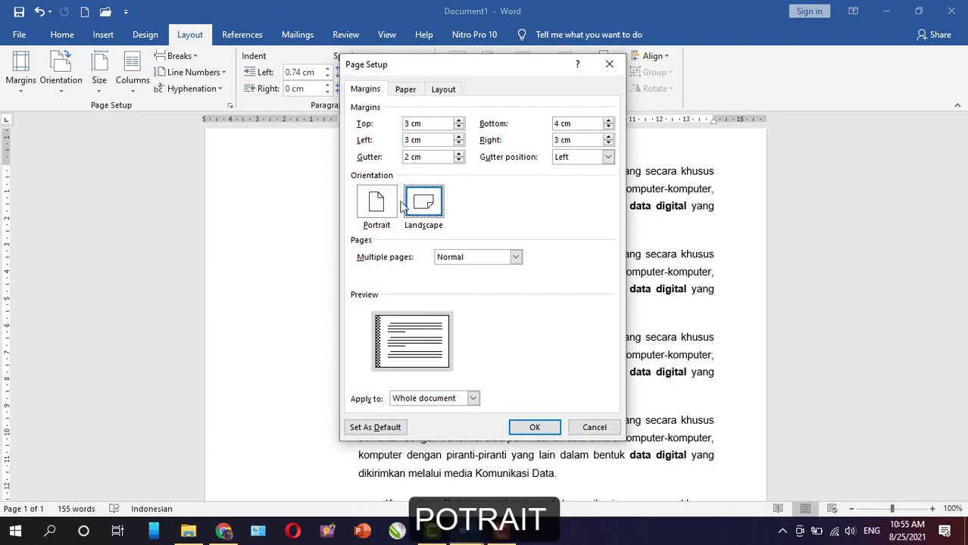
pyautogui.click(387, 208)
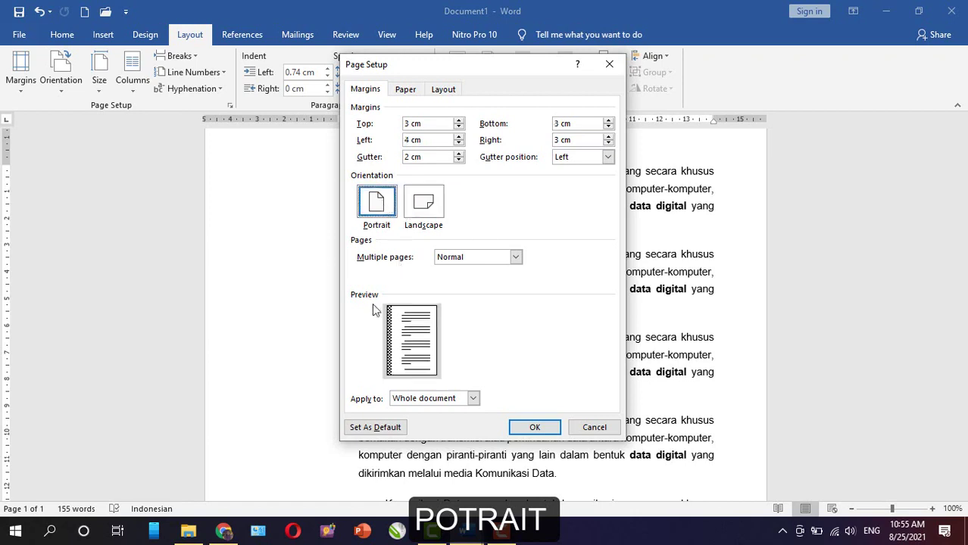
pyautogui.click(419, 216)
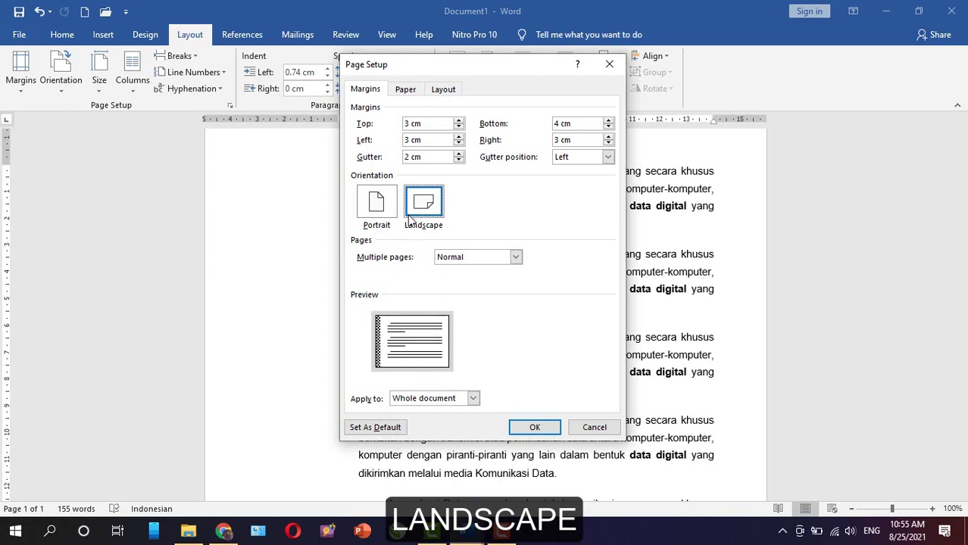
# - Try gutter widths of 1.9 cm and 0 cm, and end with the gutter at 2 cm
pyautogui.click(408, 158)
pyautogui.click(458, 160)
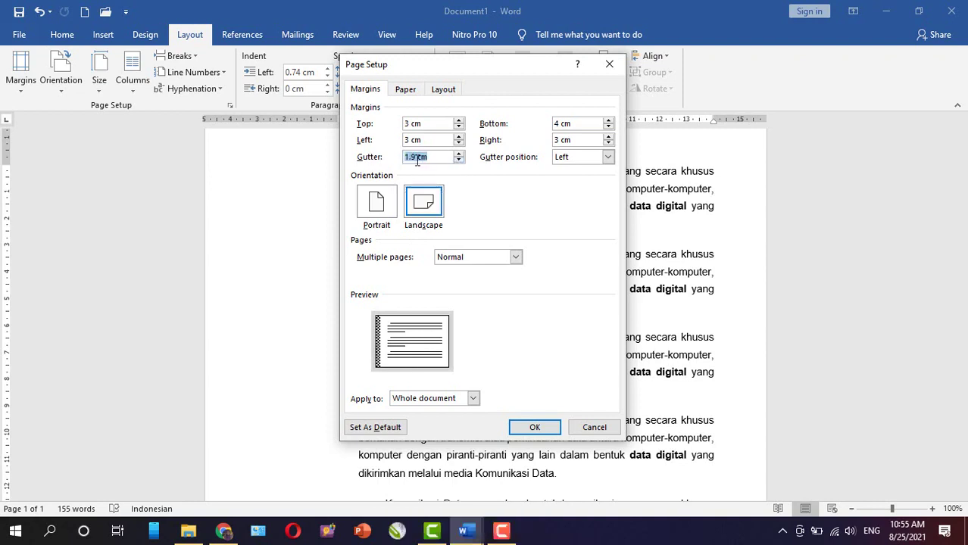
pyautogui.moveTo(417, 158); pyautogui.dragTo(394, 154)
pyautogui.write('0')
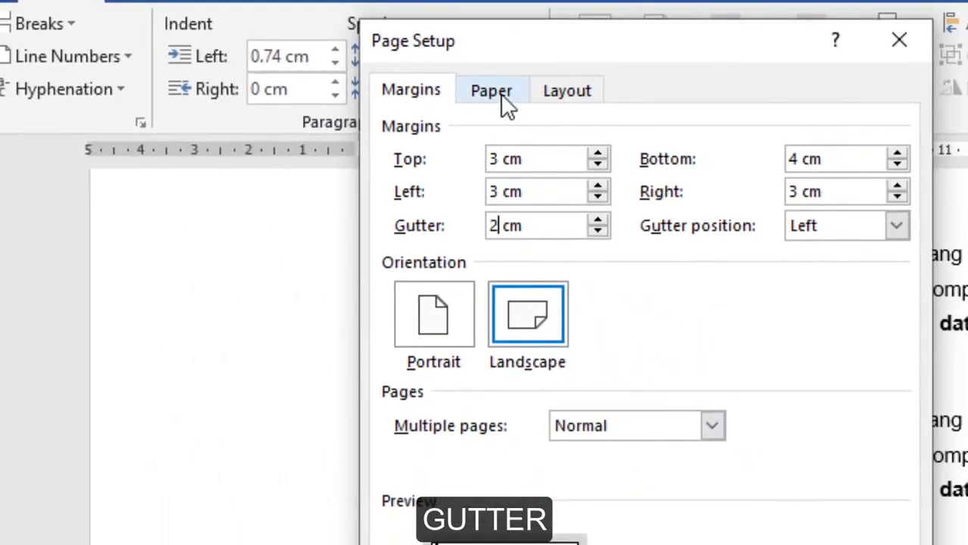
# - Choose A4 as the paper size, view the section and header settings, and apply the page setup
pyautogui.click(506, 106)
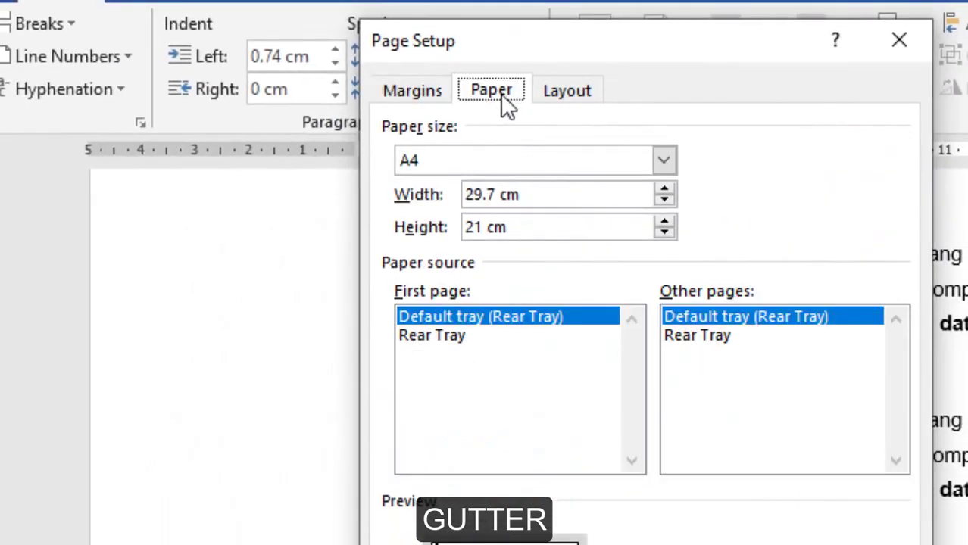
pyautogui.click(491, 125)
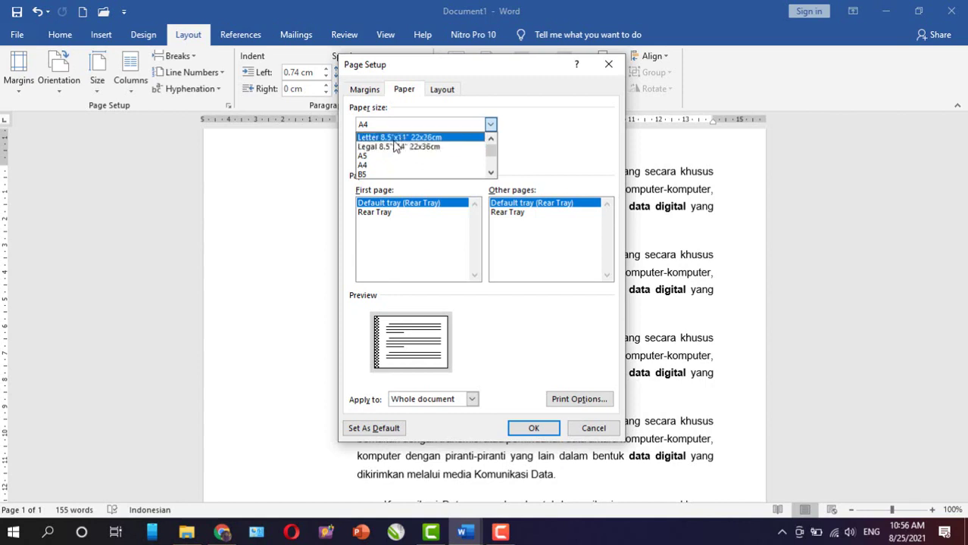
pyautogui.click(390, 165)
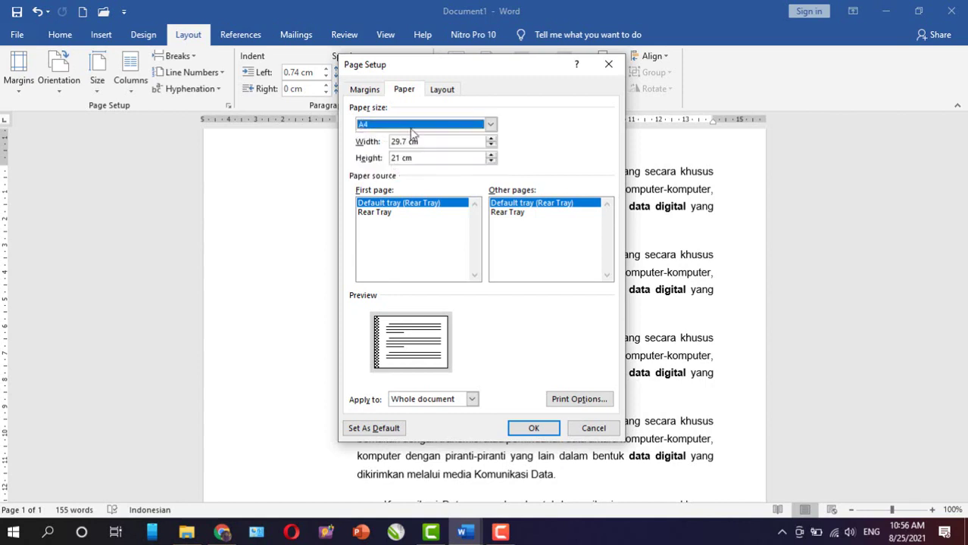
pyautogui.click(441, 89)
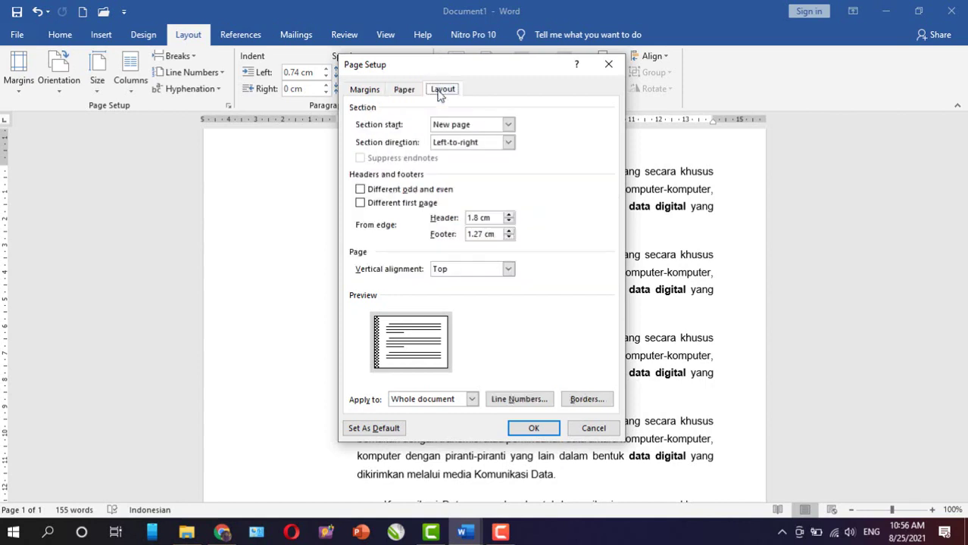
pyautogui.click(533, 429)
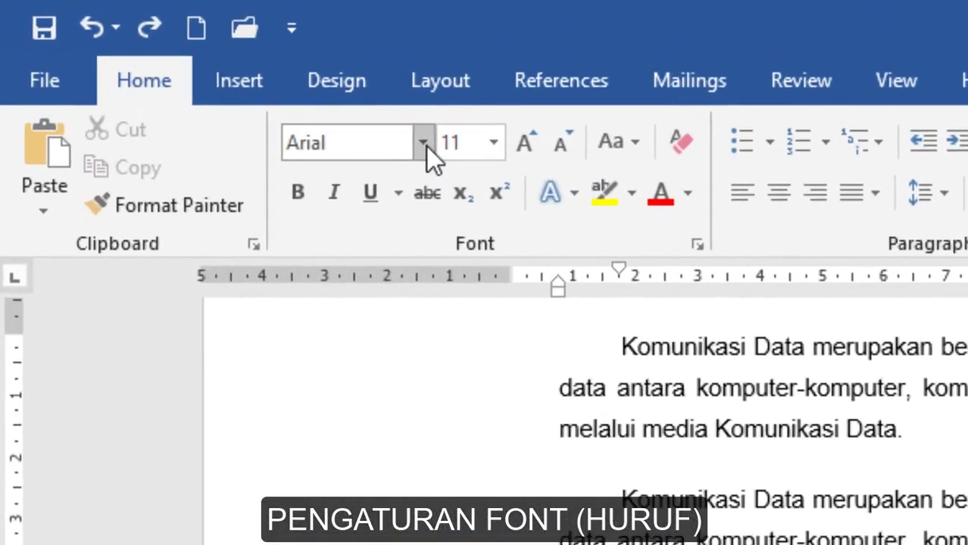
pyautogui.click(183, 62)
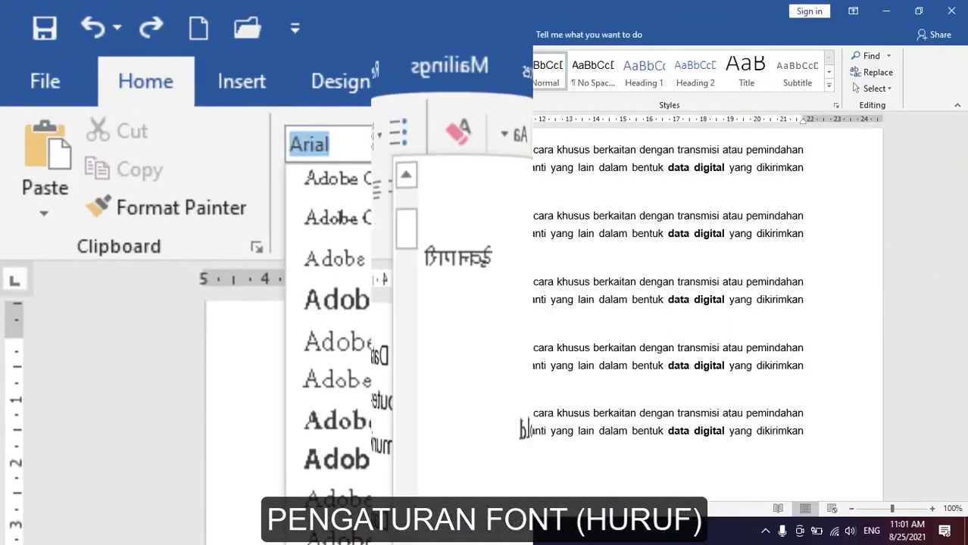
pyautogui.scroll(-3, 174, 373)
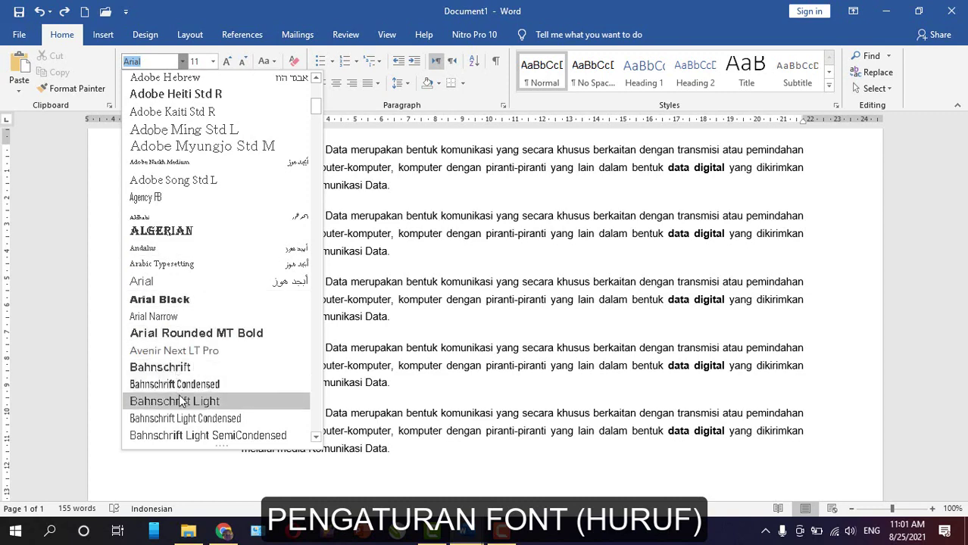
pyautogui.click(369, 188)
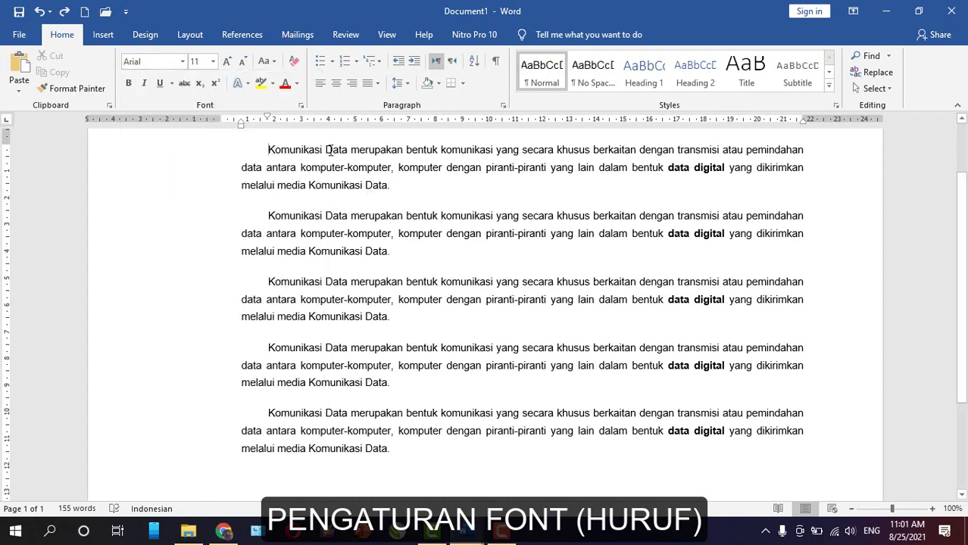
# - Change the font of the first Komunikasi Data paragraph to Times New Roman
pyautogui.moveTo(266, 149); pyautogui.dragTo(398, 186)
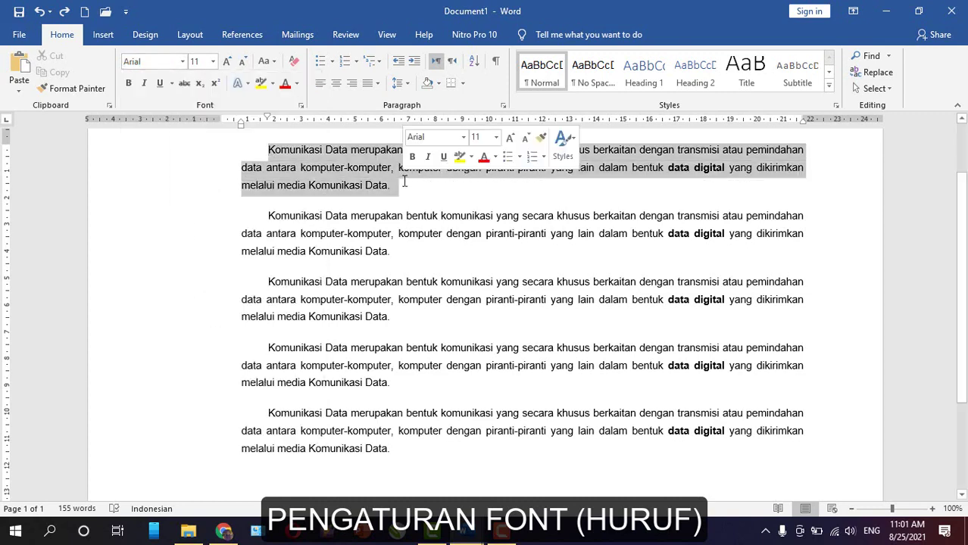
pyautogui.click(184, 62)
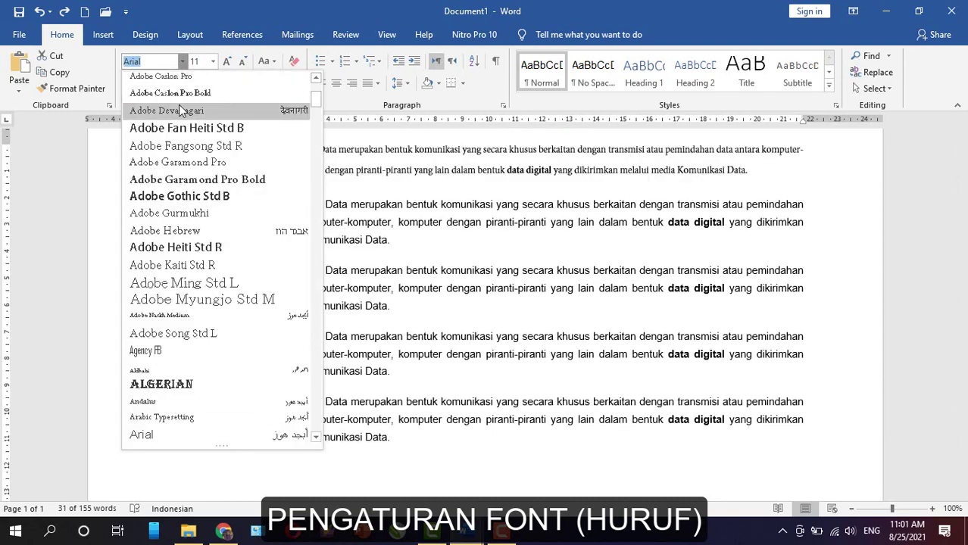
pyautogui.scroll(-3, 190, 345)
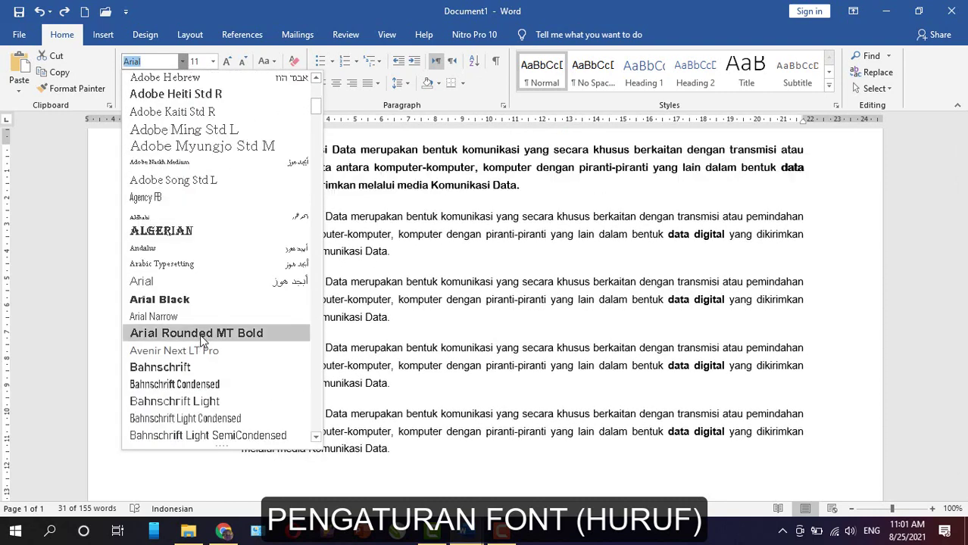
pyautogui.write('ti')
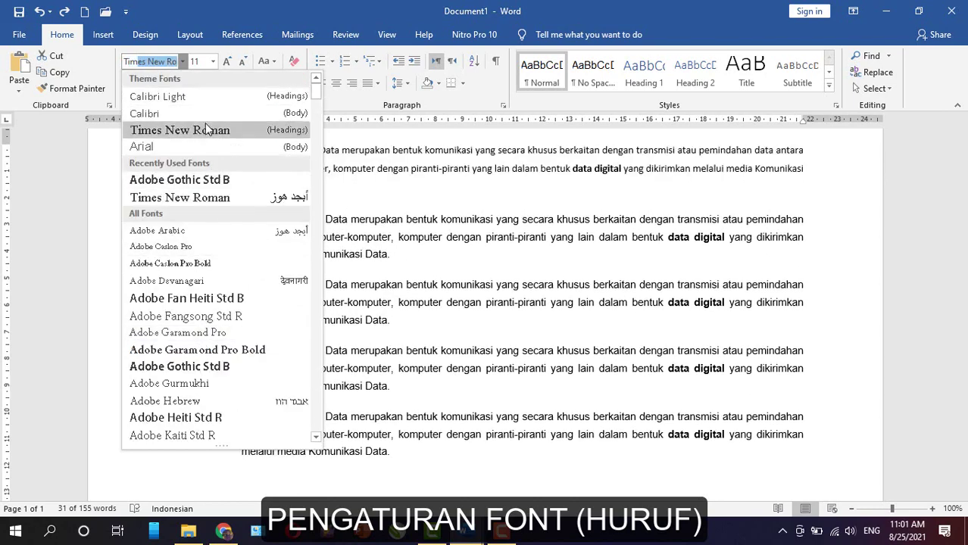
pyautogui.click(182, 130)
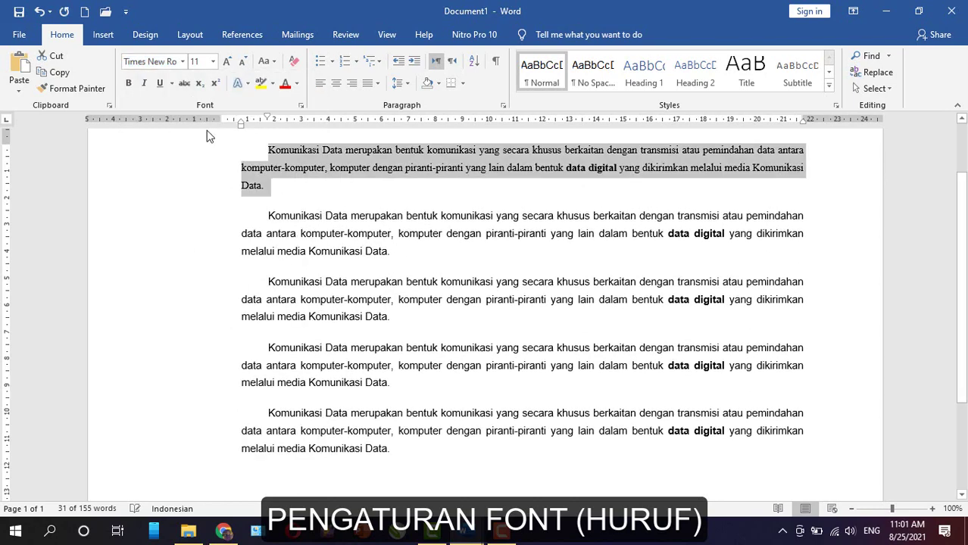
# - Increase the first paragraph's font size step by step to 18
pyautogui.click(214, 64)
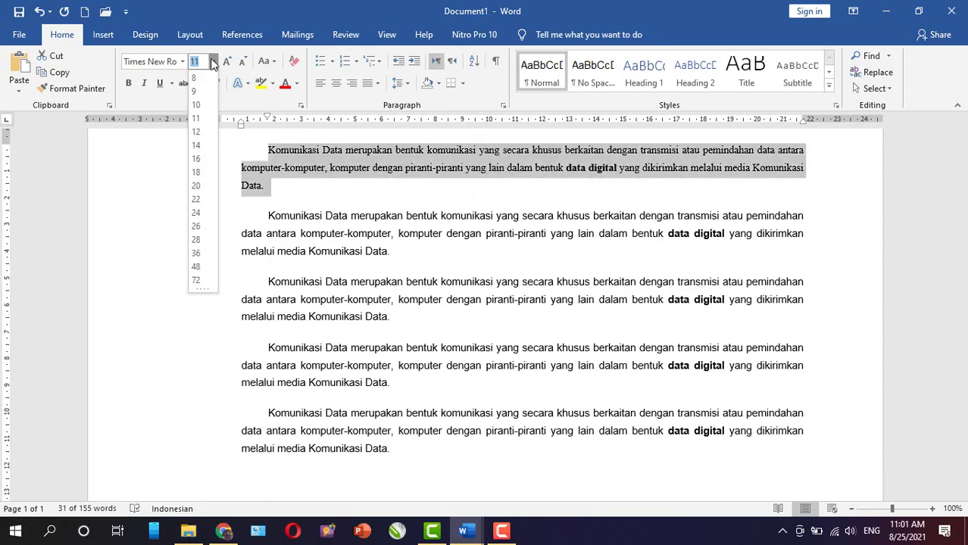
pyautogui.click(214, 64)
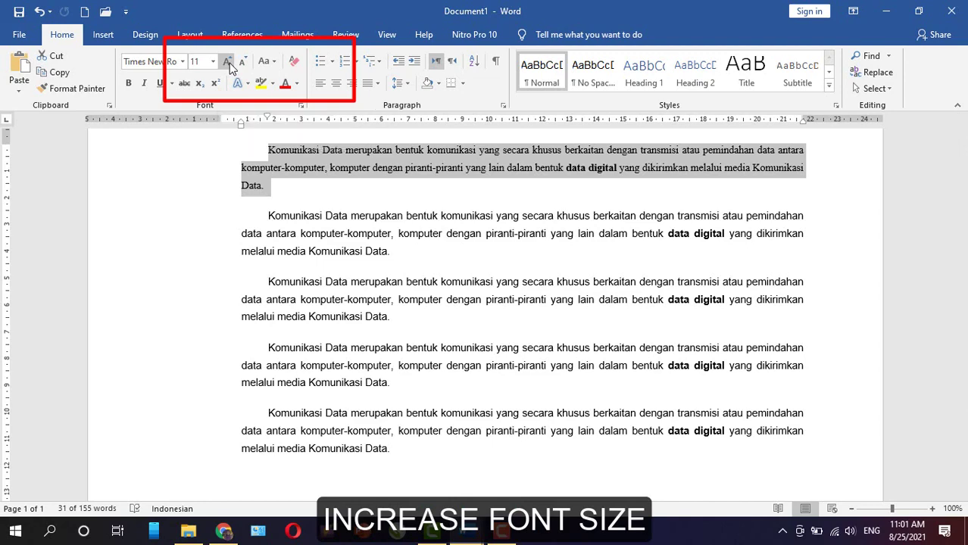
pyautogui.click(228, 62)
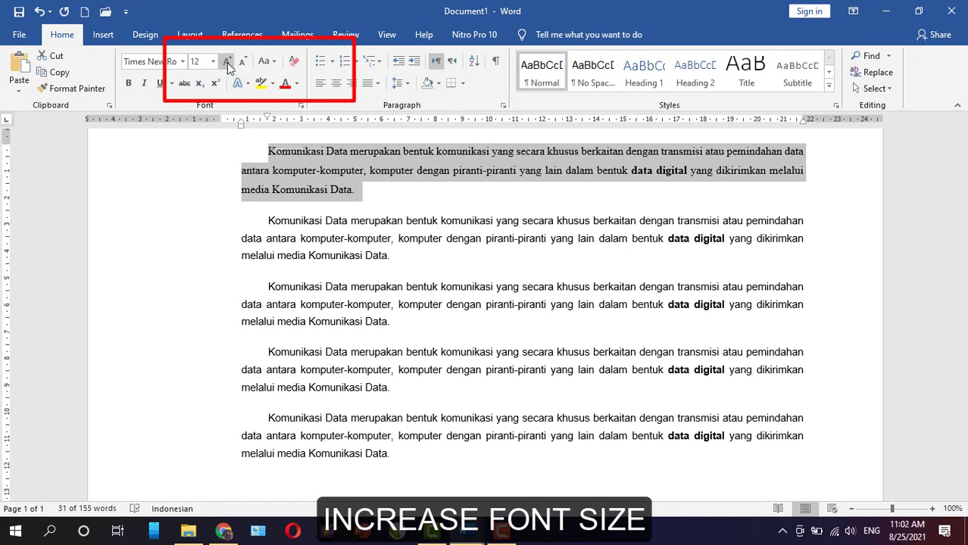
pyautogui.click(227, 65)
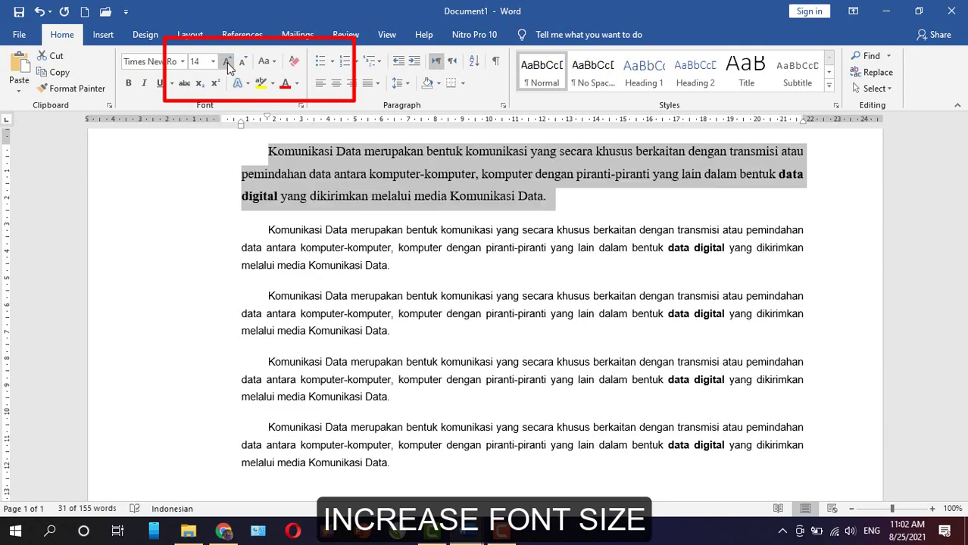
pyautogui.click(227, 65)
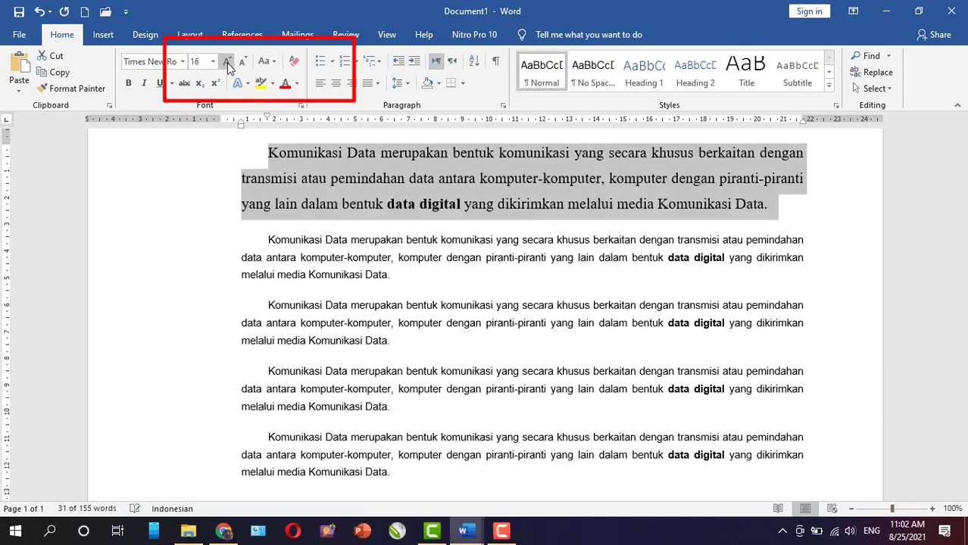
pyautogui.click(227, 65)
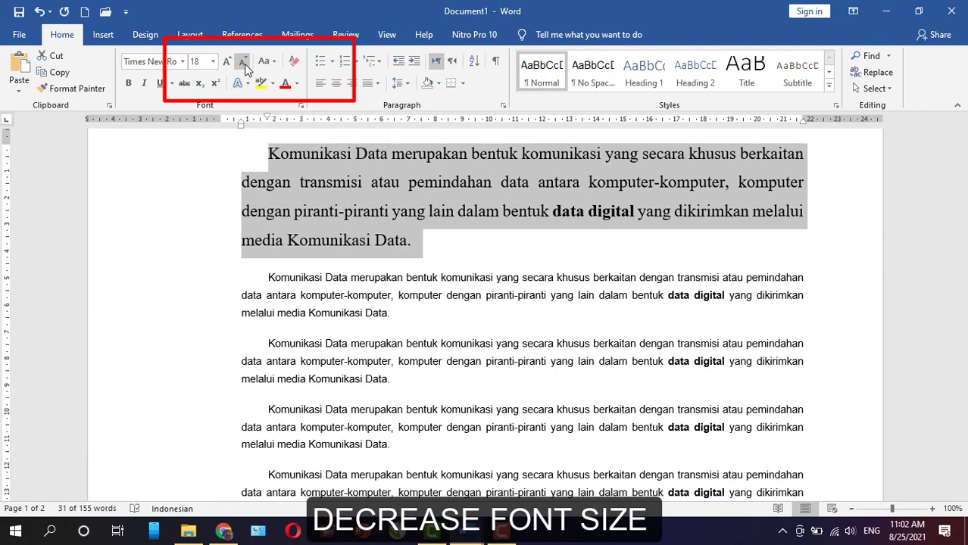
# - Decrease the first paragraph's font size step by step to 12 and color its text red
pyautogui.click(245, 69)
pyautogui.click(245, 69)
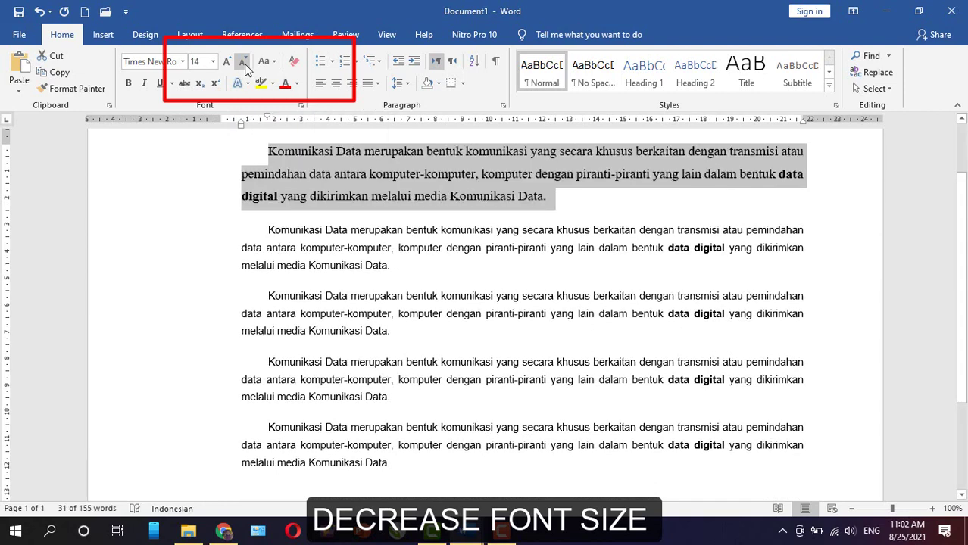
pyautogui.click(244, 68)
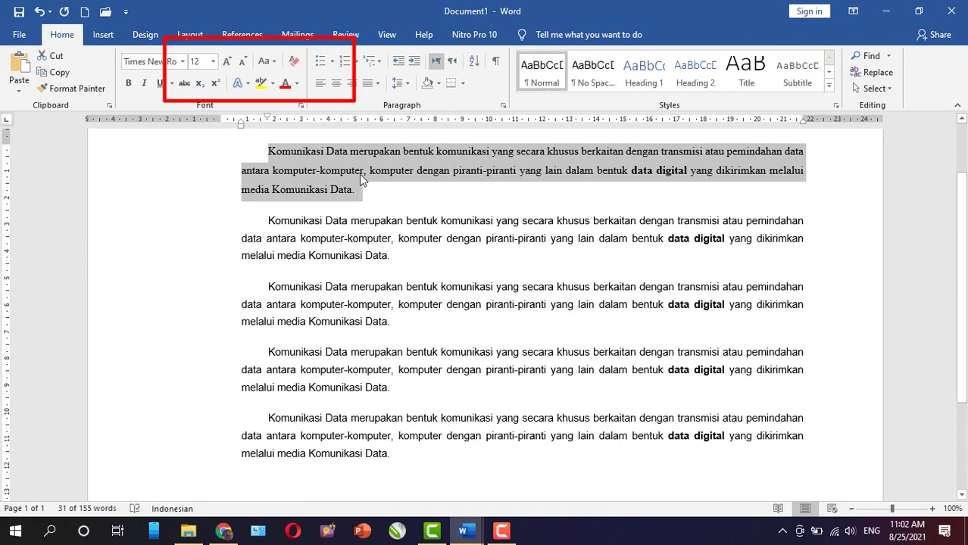
pyautogui.click(285, 85)
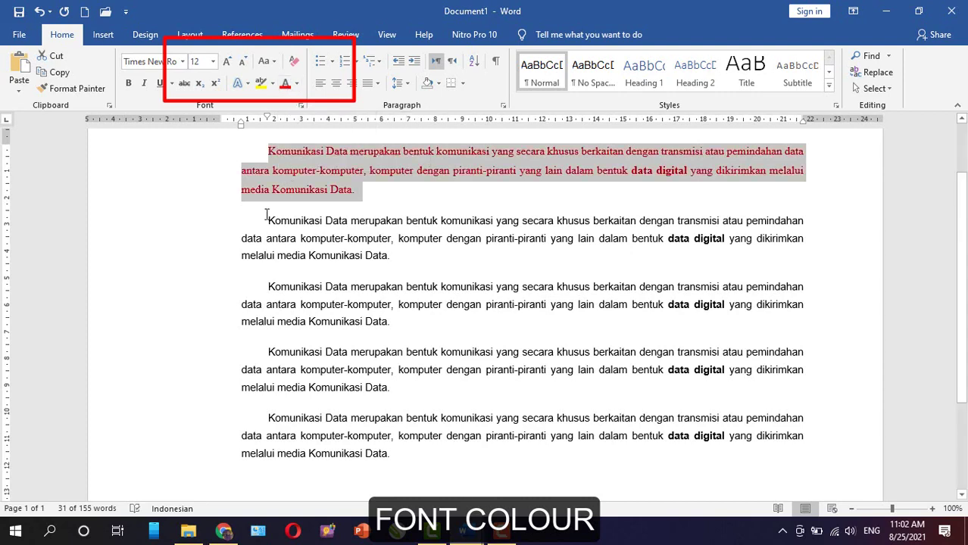
# - Color the second Komunikasi Data paragraph in the darkest green theme shade, after trying the shade one step lighter
pyautogui.moveTo(274, 225); pyautogui.dragTo(386, 262)
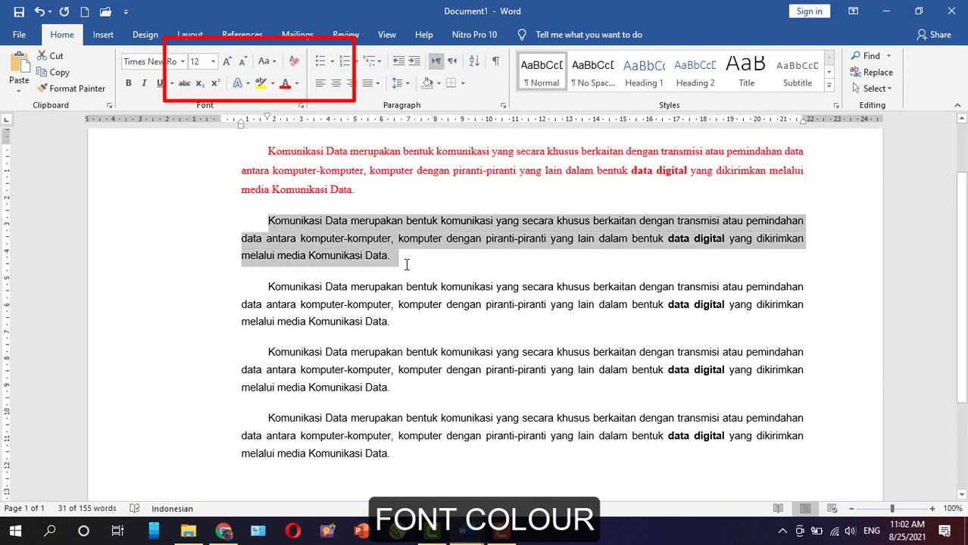
pyautogui.click(296, 84)
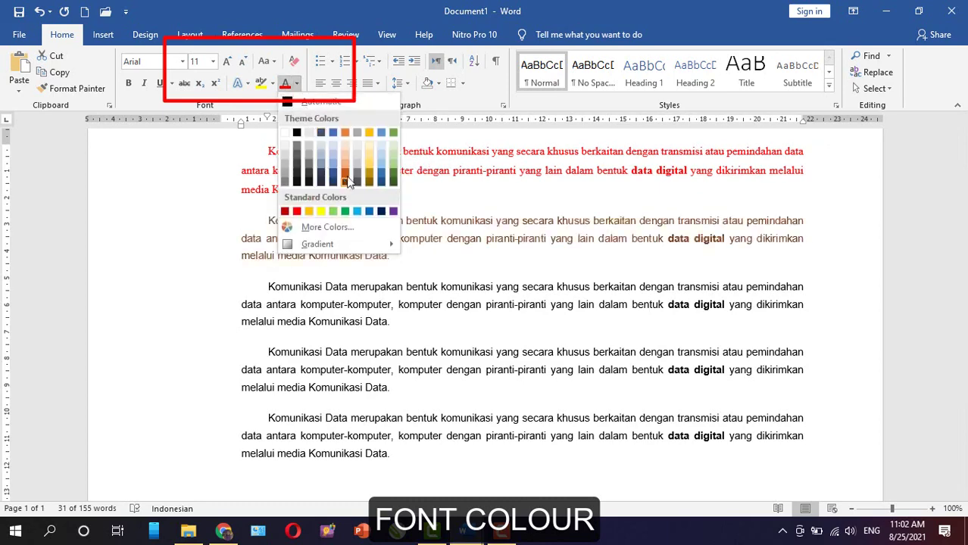
pyautogui.click(393, 172)
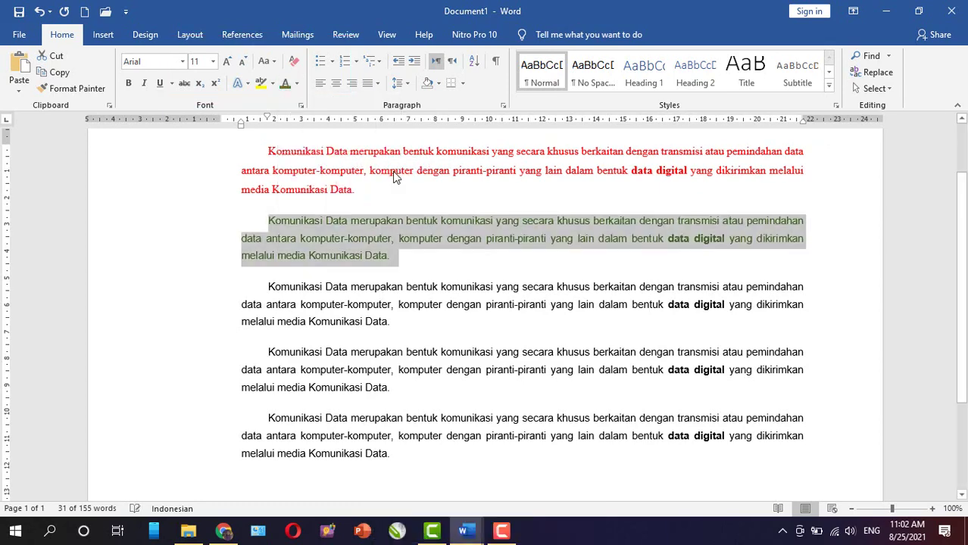
pyautogui.click(296, 84)
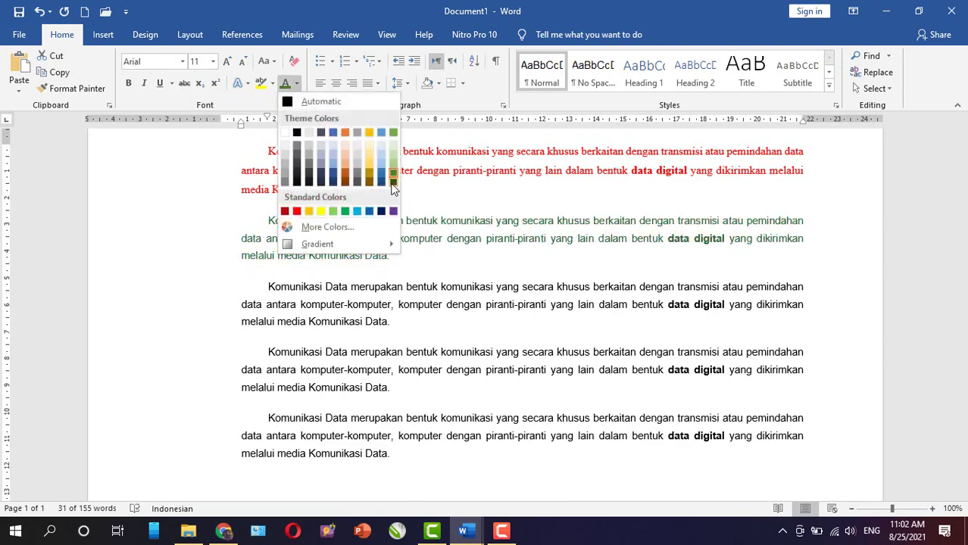
pyautogui.click(393, 182)
pyautogui.click(390, 243)
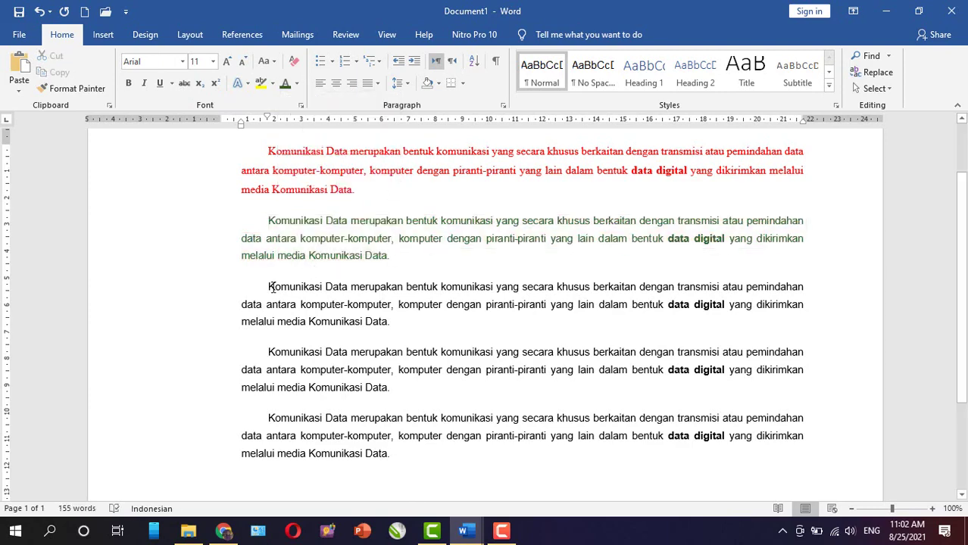
# - Color the third Komunikasi Data paragraph's text in the standard orange
pyautogui.moveTo(271, 288); pyautogui.dragTo(398, 322)
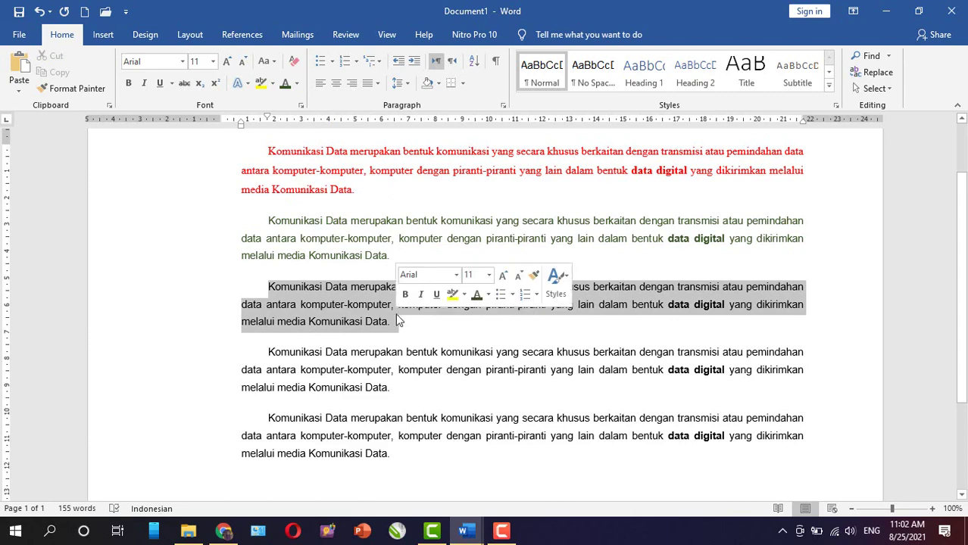
pyautogui.click(296, 84)
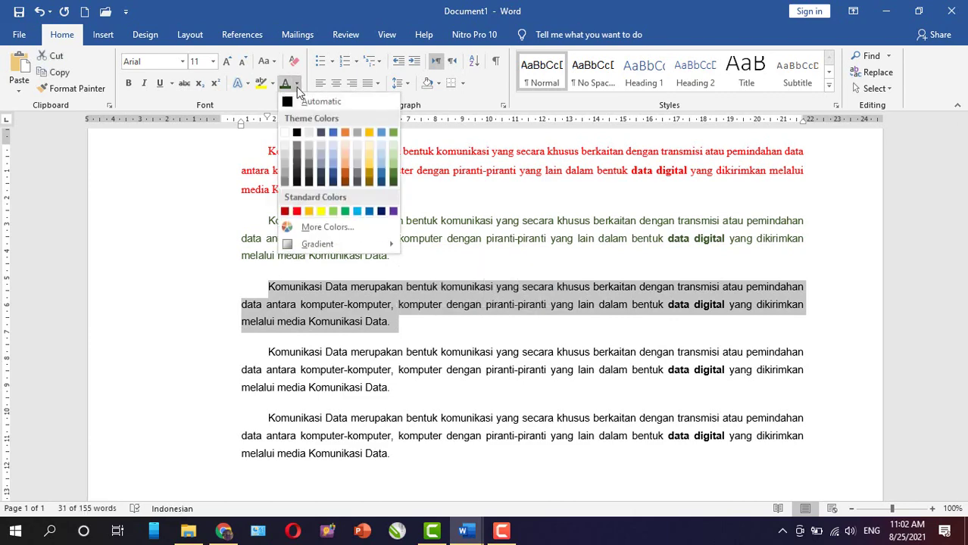
pyautogui.click(311, 210)
pyautogui.click(328, 264)
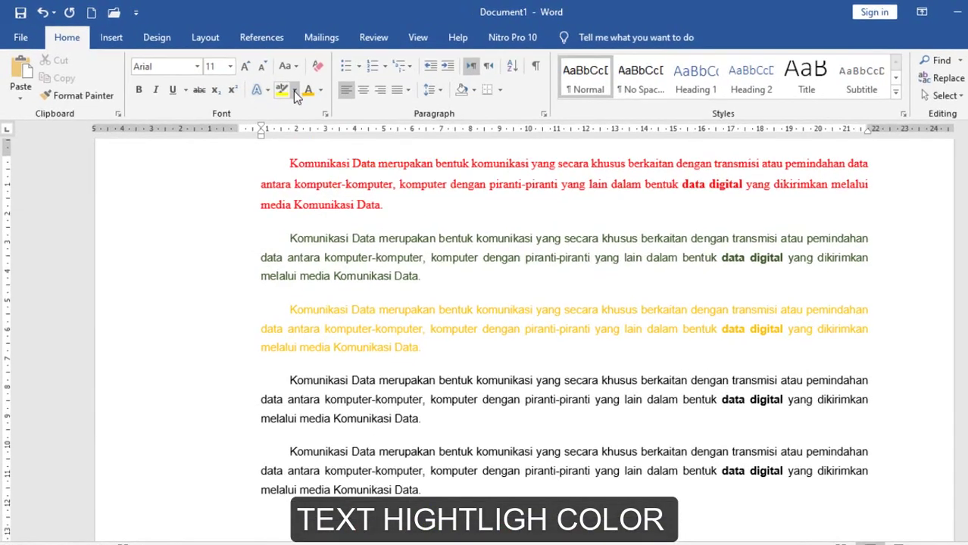
# - Highlight the words Komunikasi, merupakan, komunikasi, secara, berkaitan and komputer in the fourth paragraph in bright green
pyautogui.click(281, 87)
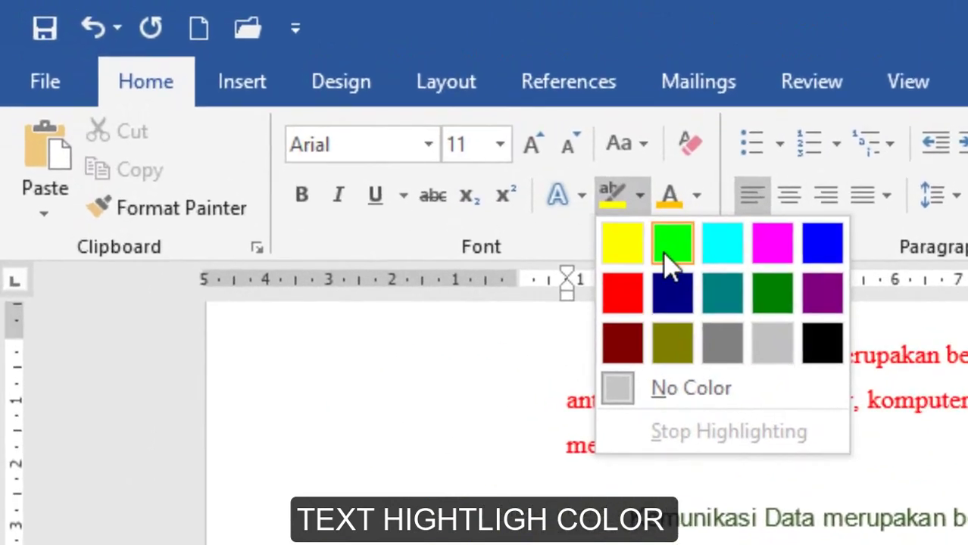
pyautogui.click(664, 253)
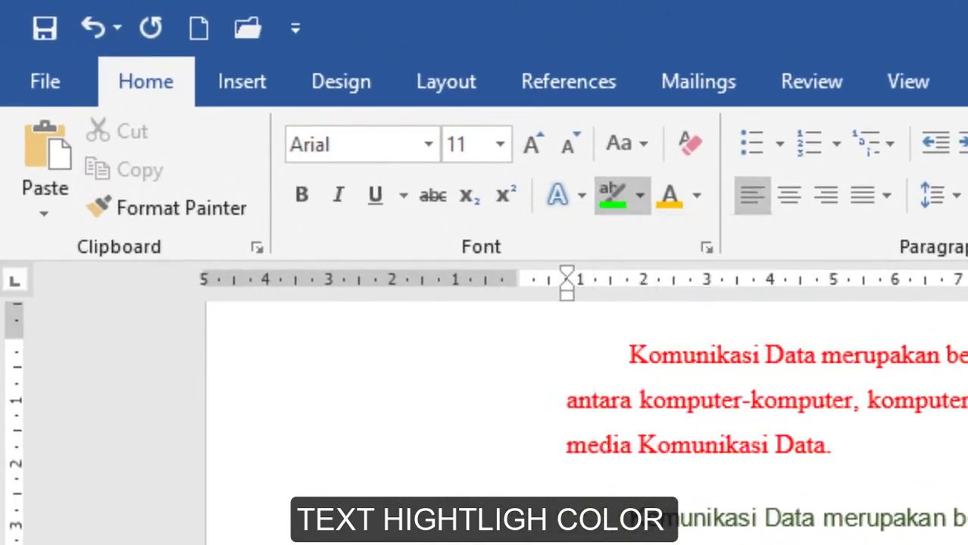
pyautogui.doubleClick(277, 354)
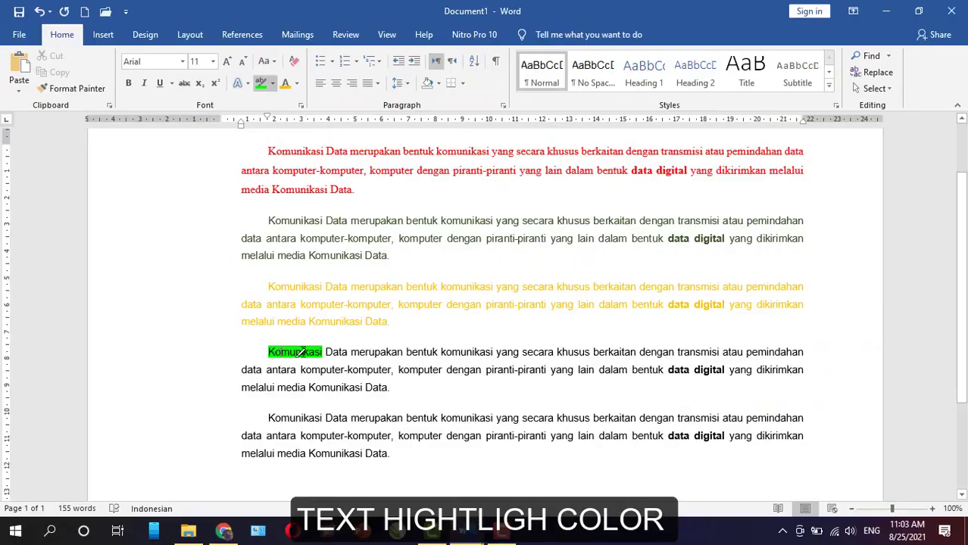
pyautogui.doubleClick(371, 352)
pyautogui.tripleClick(394, 353)
pyautogui.doubleClick(461, 353)
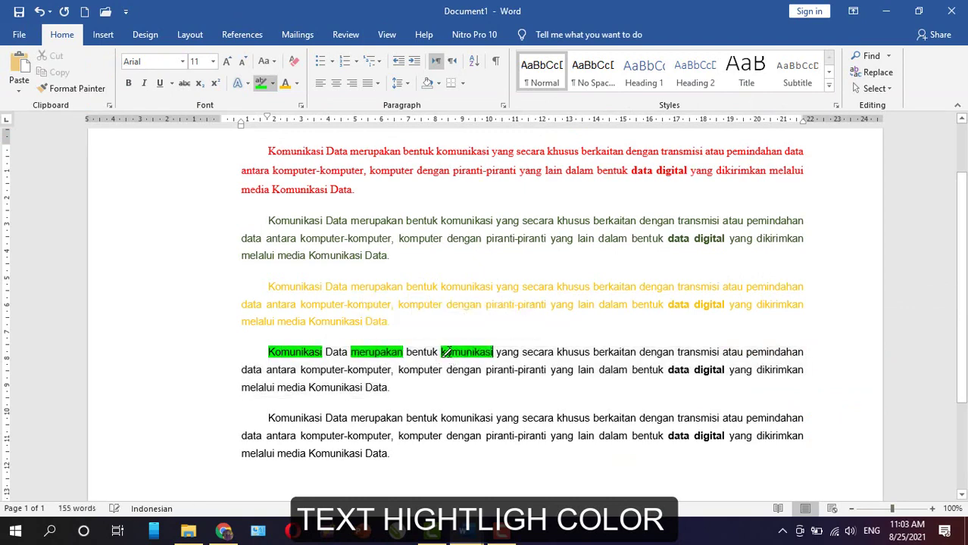
pyautogui.doubleClick(536, 353)
pyautogui.doubleClick(614, 352)
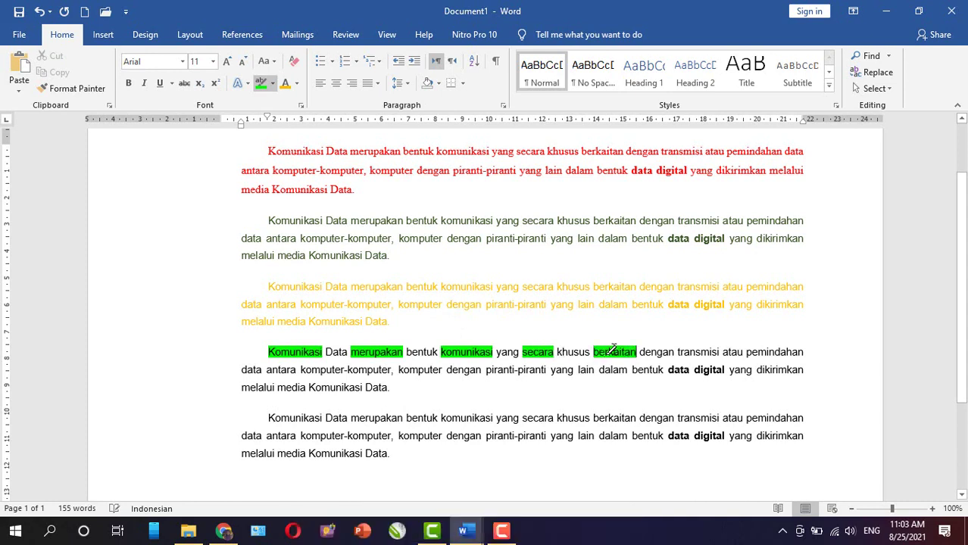
pyautogui.doubleClick(421, 370)
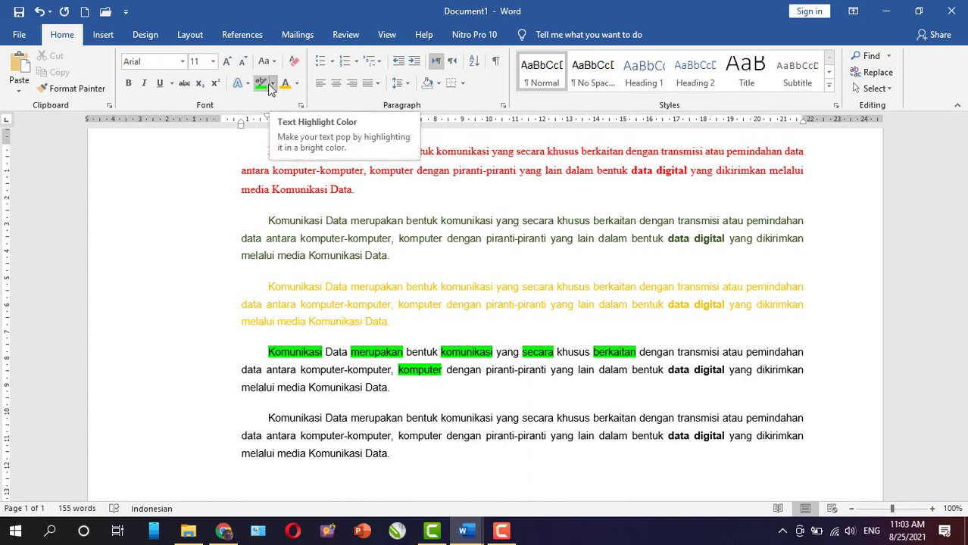
# - Apply the blue text effect from the third row of presets to the last Komunikasi Data paragraph
pyautogui.click(246, 85)
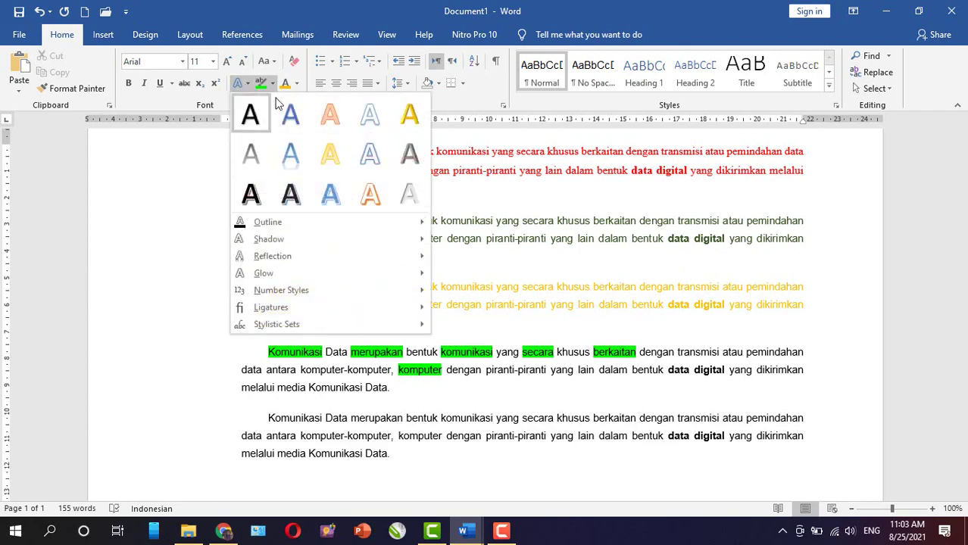
pyautogui.click(333, 122)
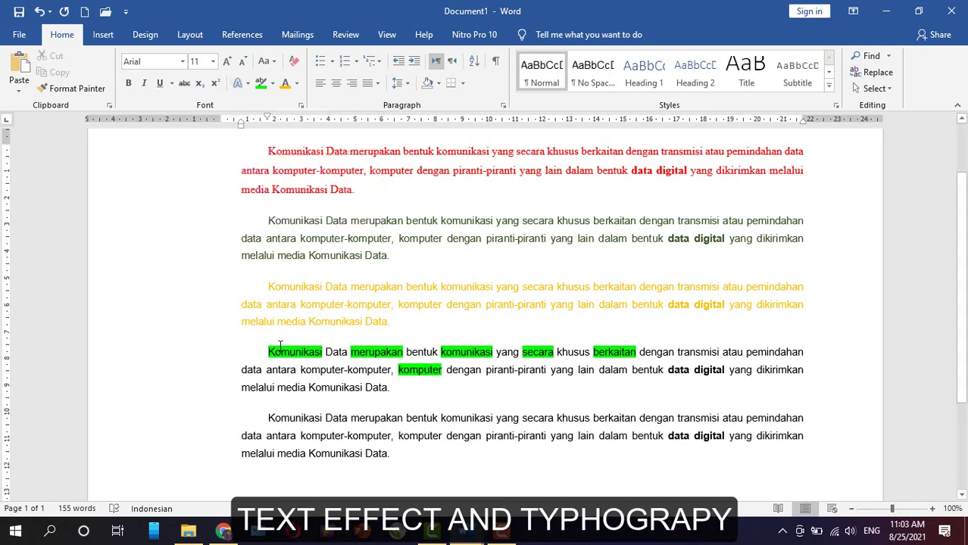
pyautogui.moveTo(326, 425); pyautogui.dragTo(382, 454)
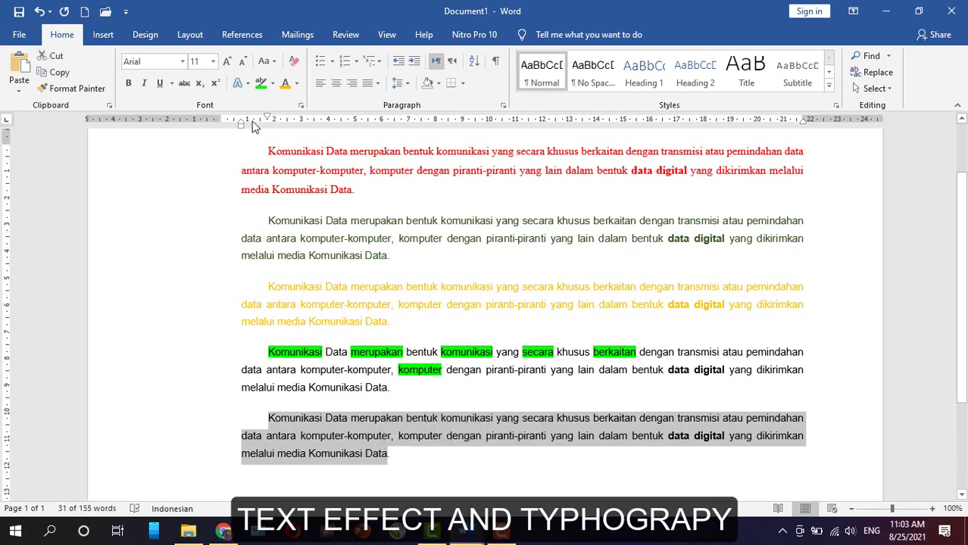
pyautogui.click(246, 85)
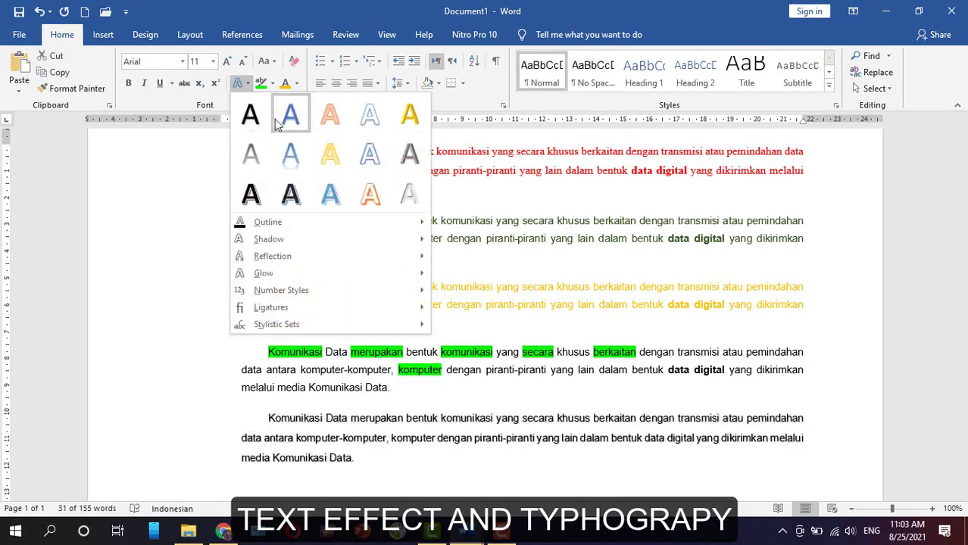
pyautogui.click(329, 196)
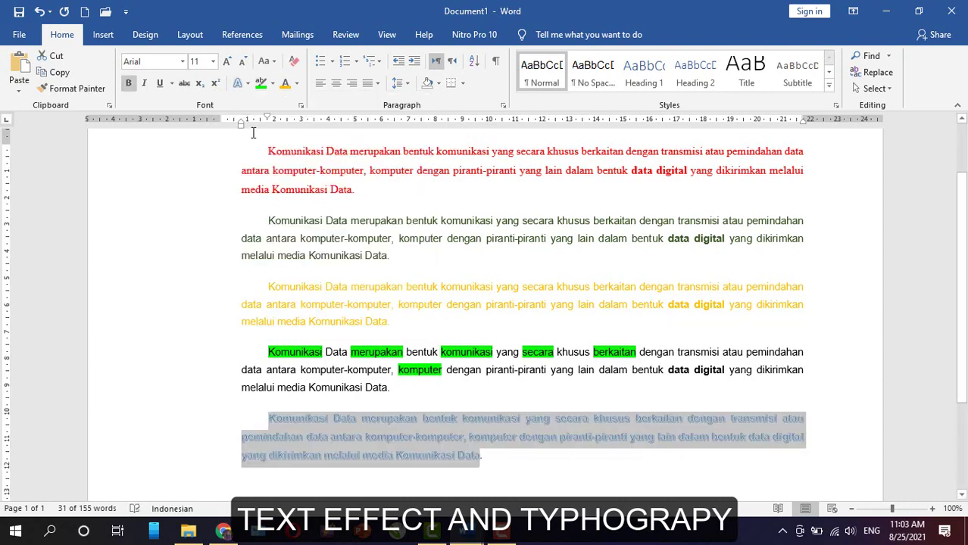
# - Set the last paragraph's font size to 36
pyautogui.click(213, 62)
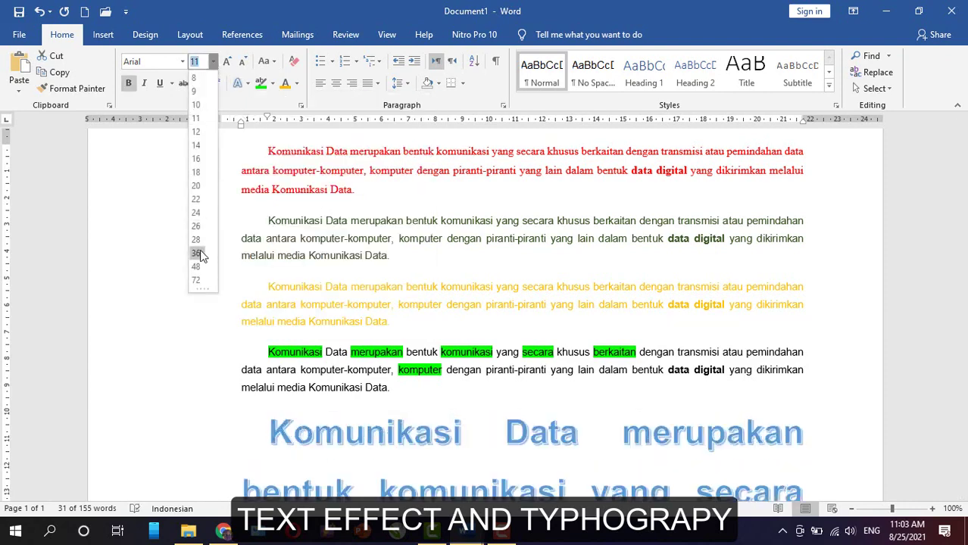
pyautogui.click(196, 253)
pyautogui.scroll(-3, 410, 318)
pyautogui.click(409, 354)
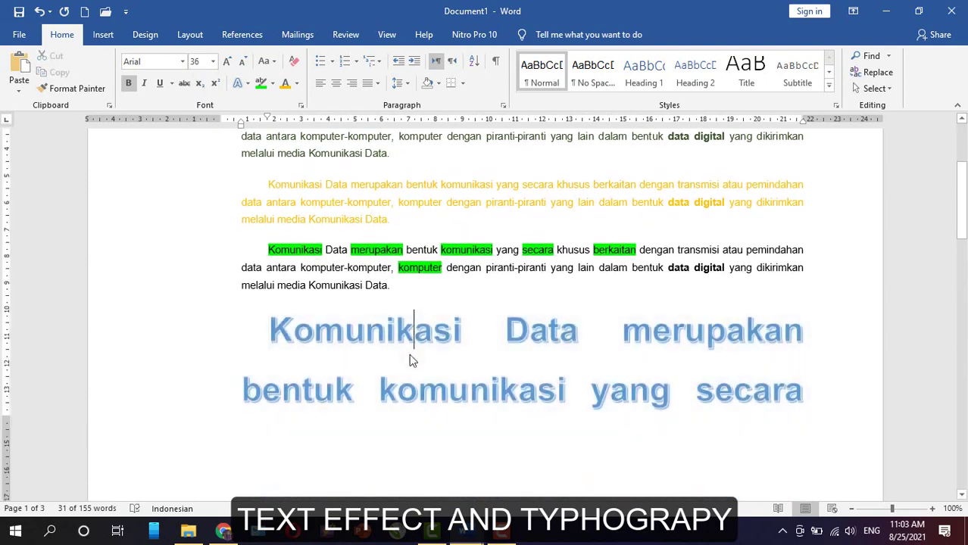
# - Clear all formatting from the last Komunikasi Data paragraph
pyautogui.click(294, 61)
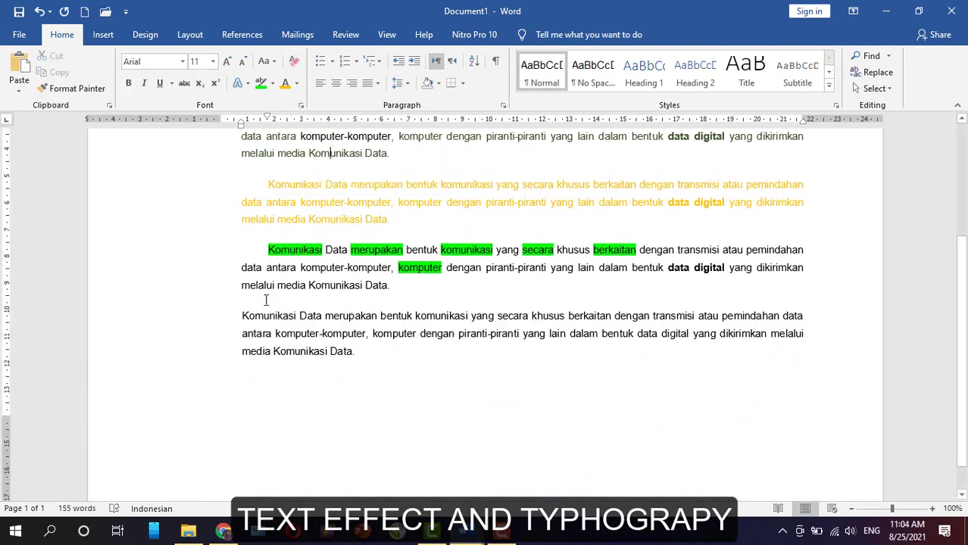
pyautogui.click(244, 316)
pyautogui.moveTo(244, 316); pyautogui.dragTo(379, 353)
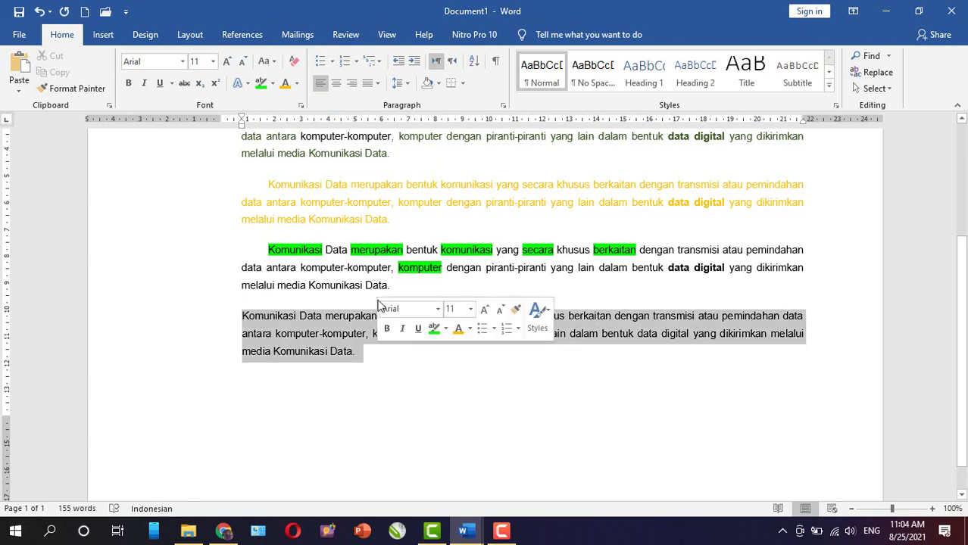
pyautogui.click(295, 63)
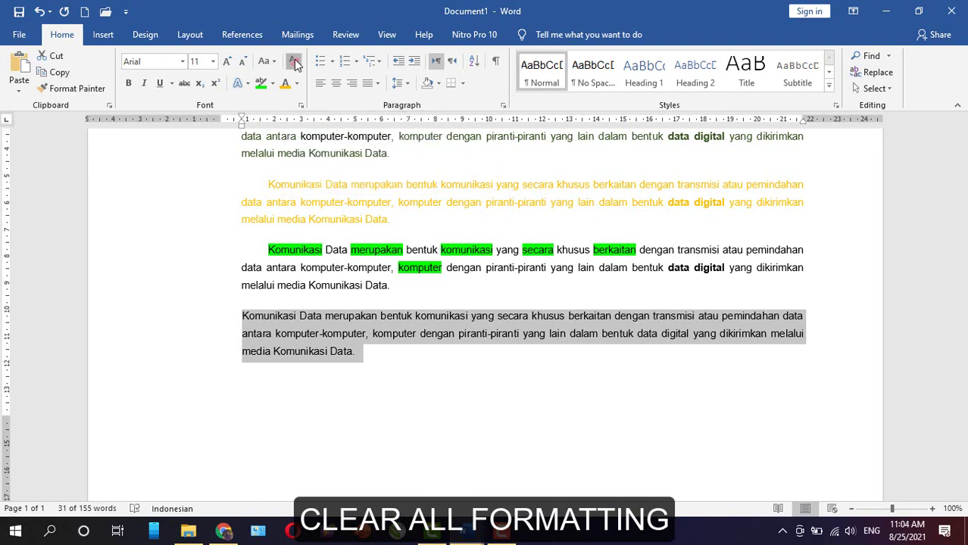
pyautogui.click(307, 333)
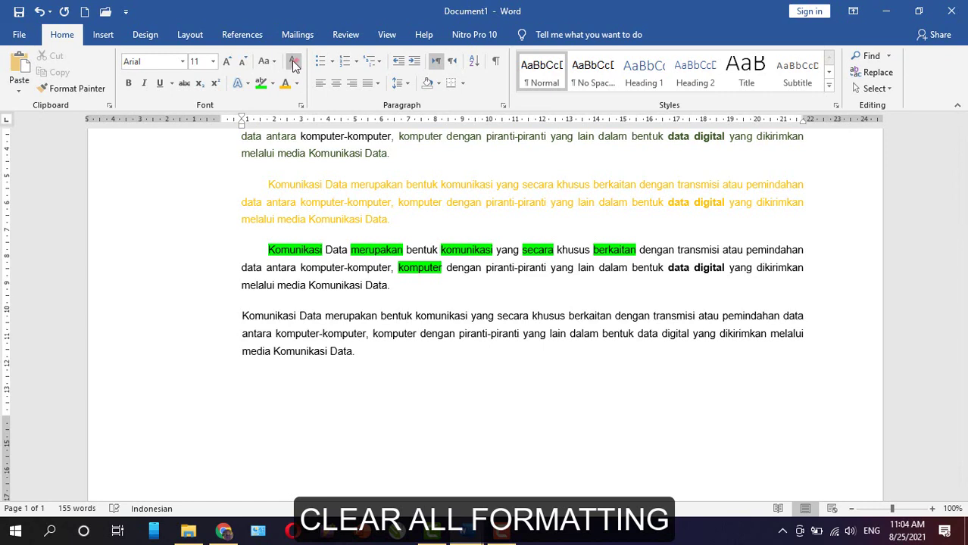
# - With the last paragraph selected, browse the full set of text styles, including the Clear Formatting option
pyautogui.moveTo(241, 316); pyautogui.dragTo(367, 372)
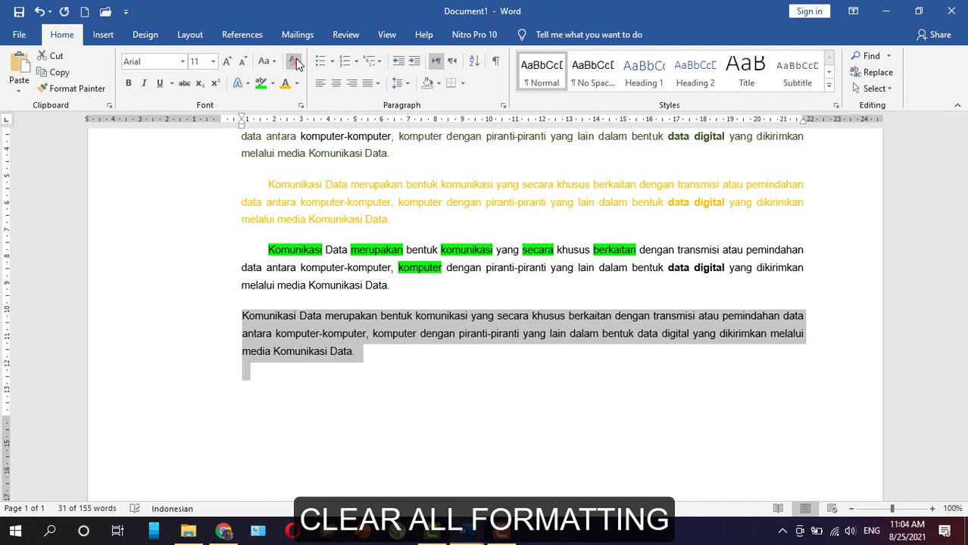
pyautogui.click(828, 72)
pyautogui.click(829, 73)
pyautogui.click(829, 88)
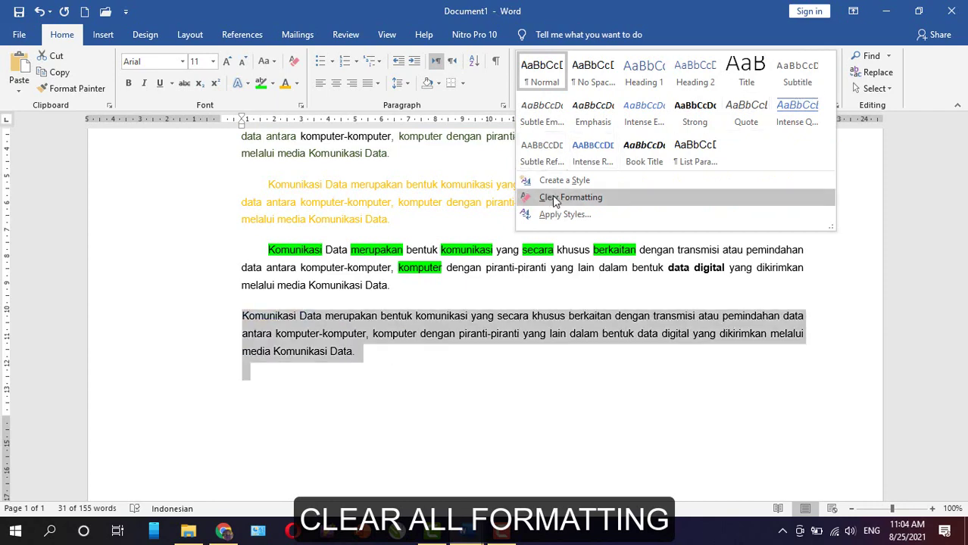
pyautogui.click(503, 407)
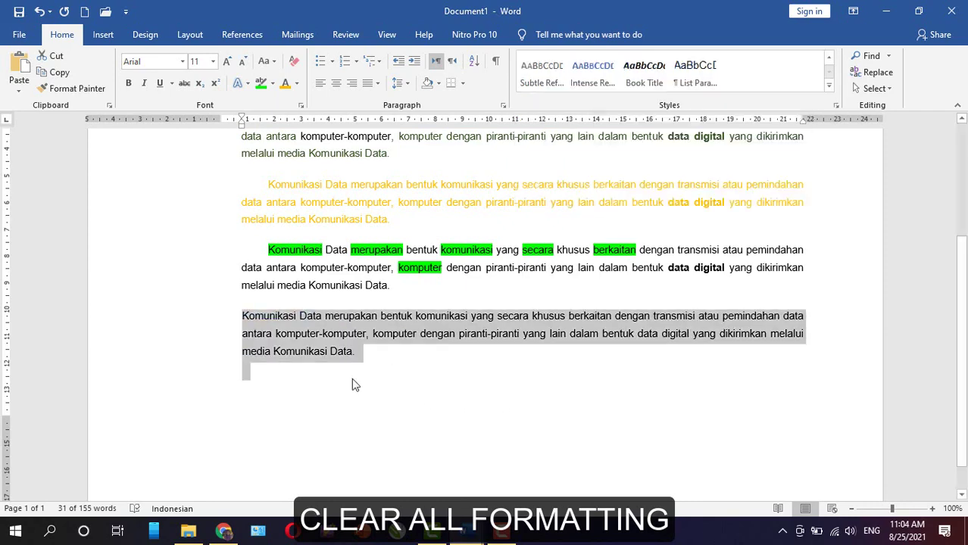
# - Turn the last paragraph into a numbered list starting with 1. and begin a second item before "berkaitan"
pyautogui.click(248, 319)
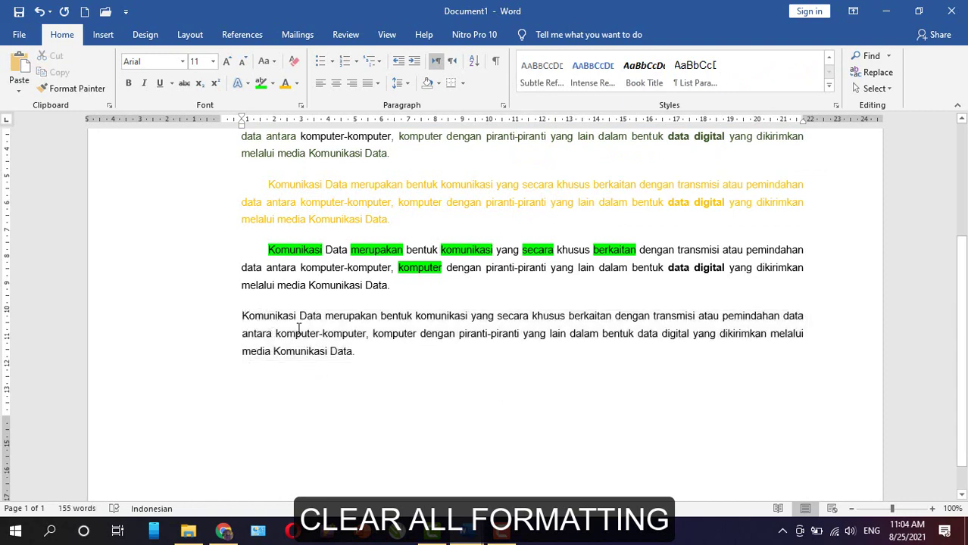
pyautogui.write('1.')
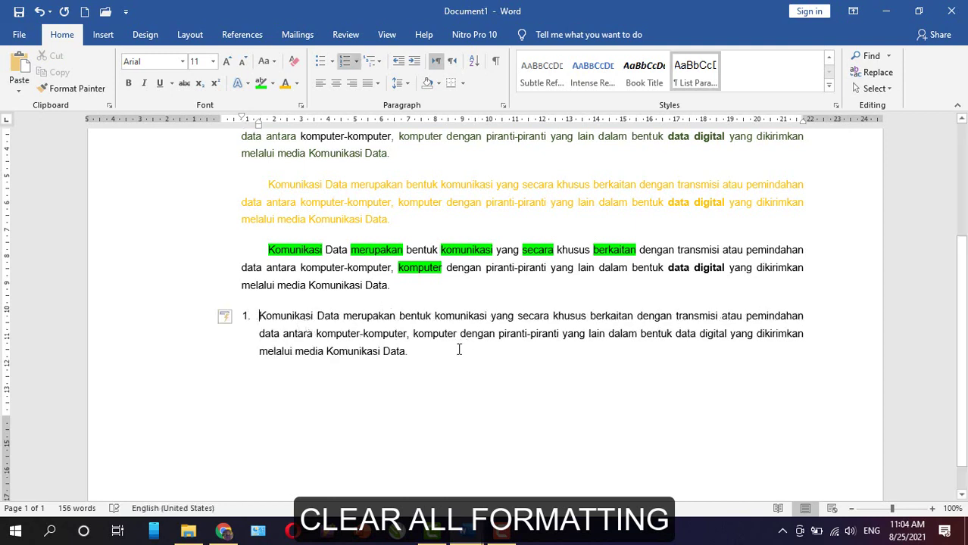
pyautogui.click(591, 314)
pyautogui.press('Return')
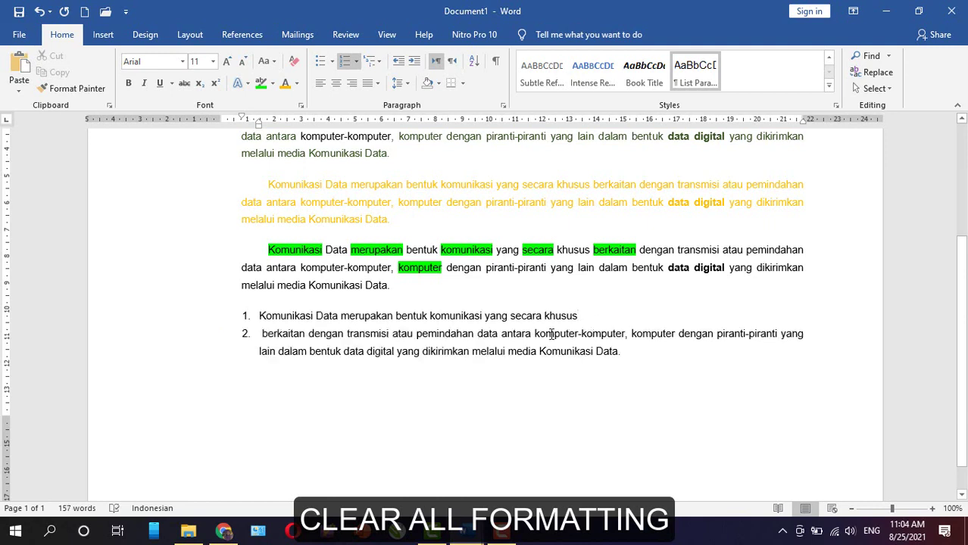
# - Begin a third list item at "komputer dengan piranti-piranti" and remove the space in front of the second item's text
pyautogui.click(551, 334)
pyautogui.press('BackSpace')
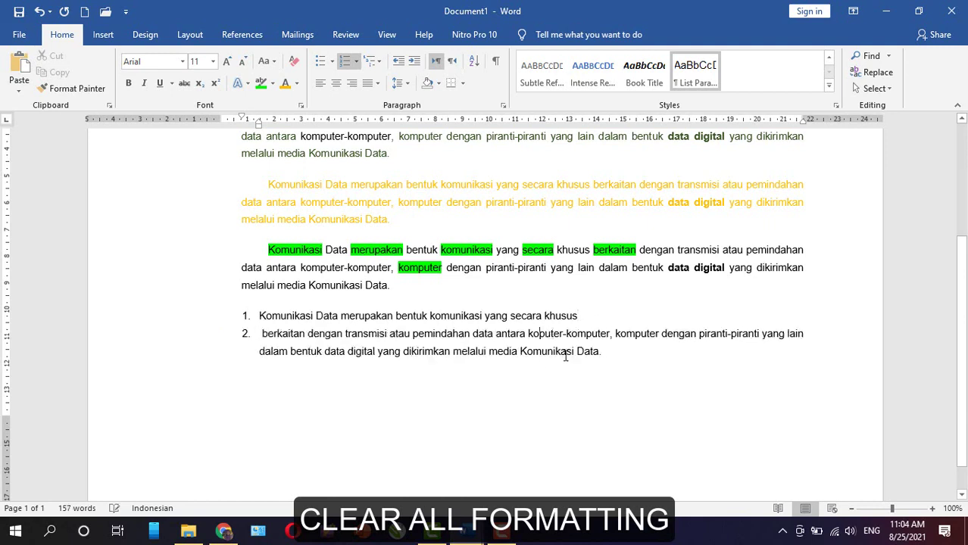
pyautogui.click(616, 333)
pyautogui.press('Return')
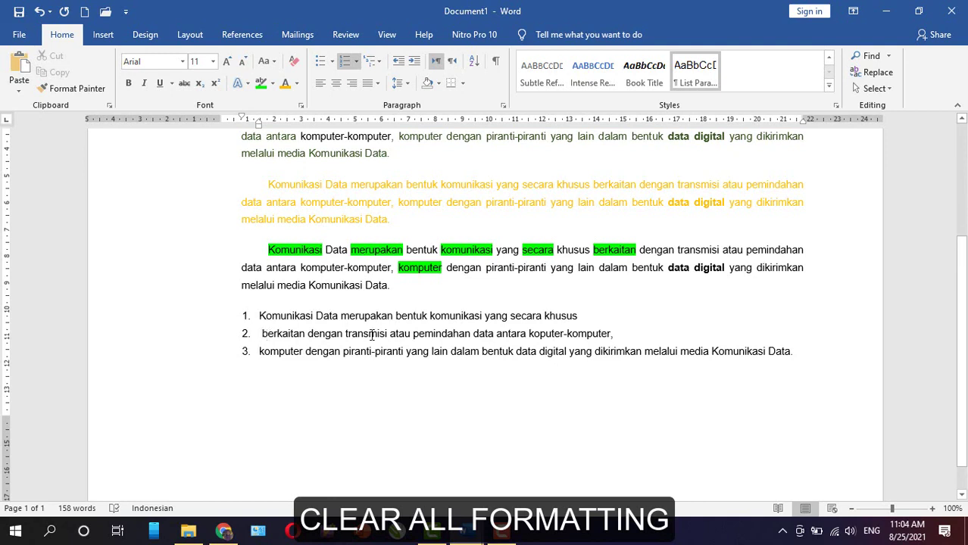
pyautogui.press('BackSpace')
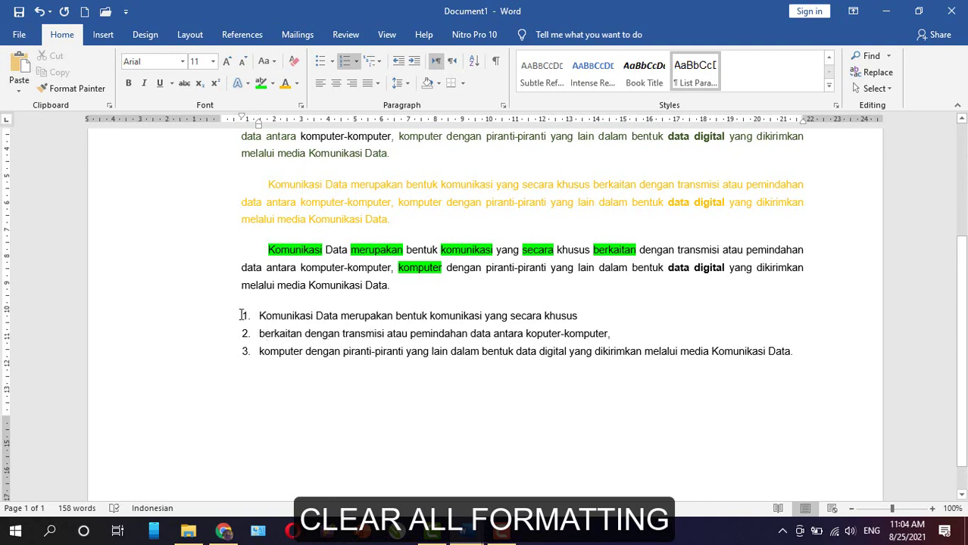
# - Clear all formatting from the three-item numbered list at the end of the document
pyautogui.moveTo(241, 315); pyautogui.dragTo(284, 377)
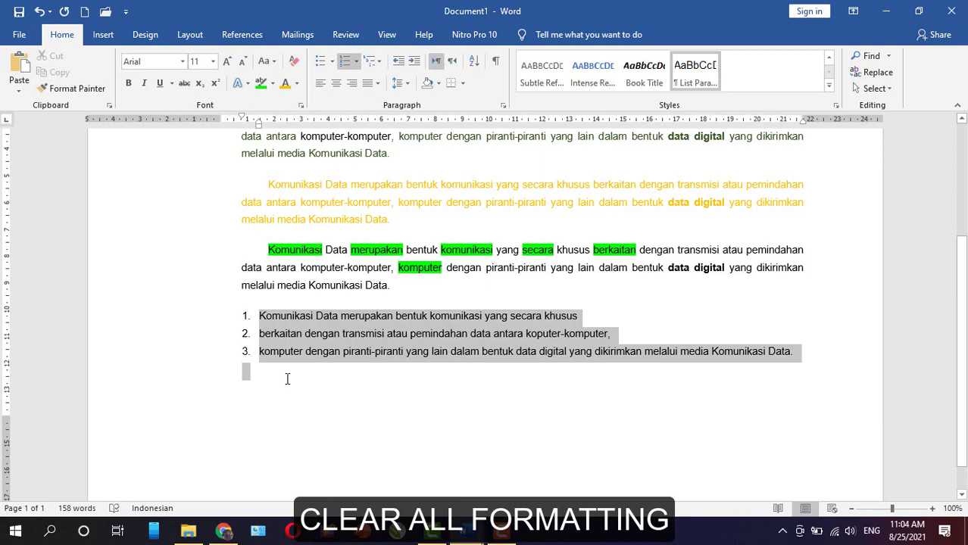
pyautogui.click(294, 61)
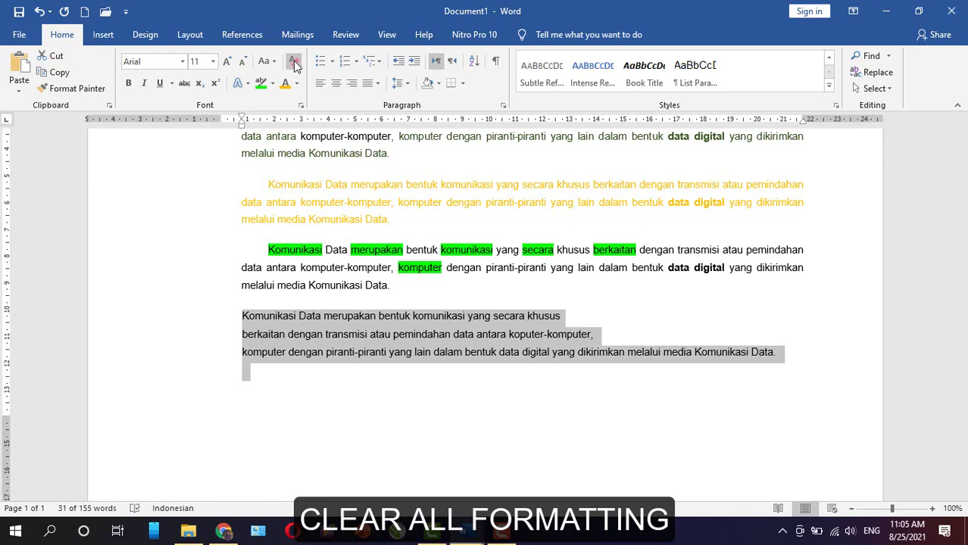
pyautogui.click(331, 328)
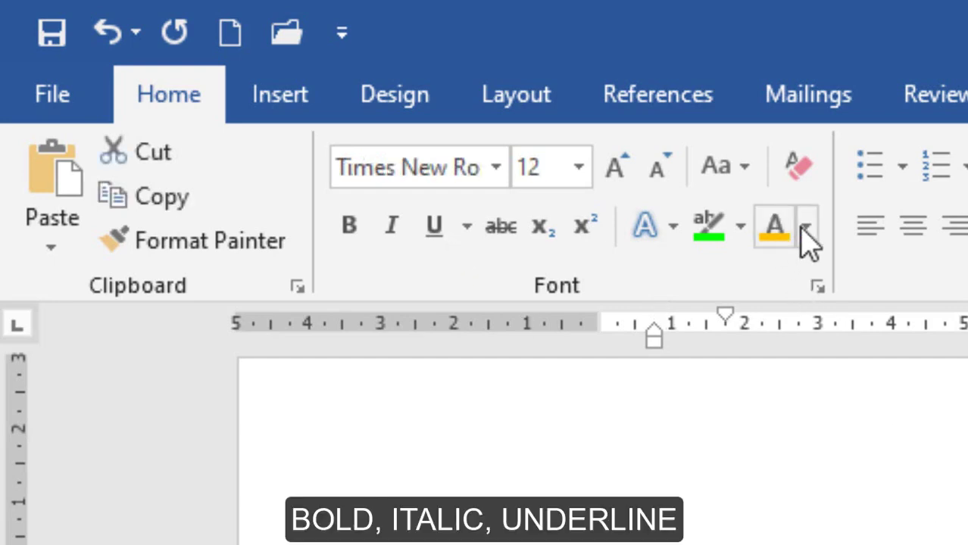
# - Set the first paragraph's font color to Automatic and enlarge its text to 20 pt
pyautogui.click(807, 227)
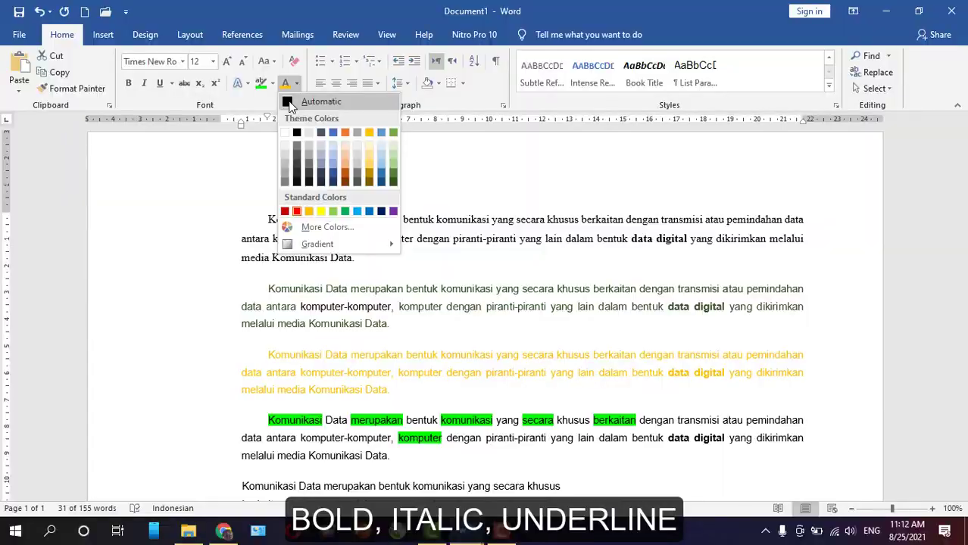
pyautogui.click(806, 279)
pyautogui.click(578, 168)
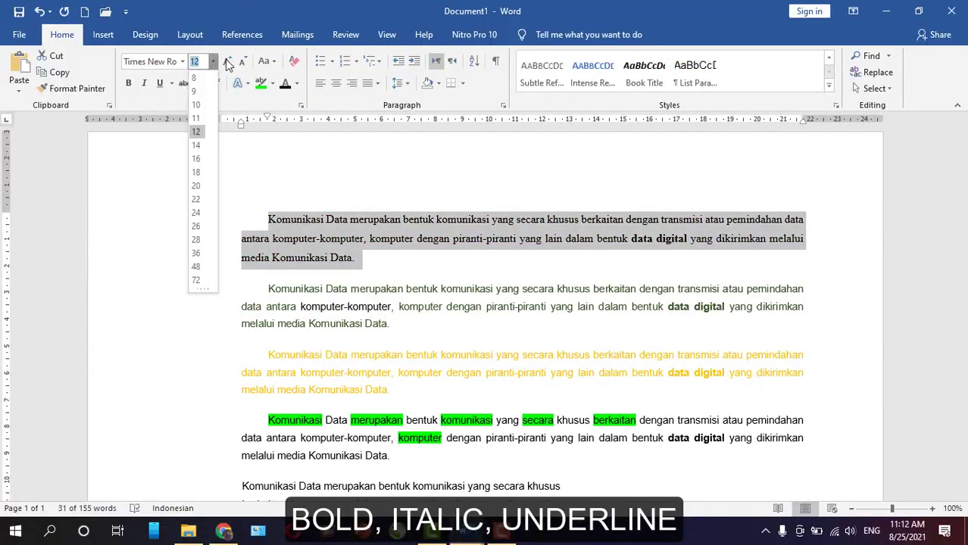
pyautogui.click(226, 61)
pyautogui.click(227, 61)
pyautogui.click(226, 61)
pyautogui.click(227, 61)
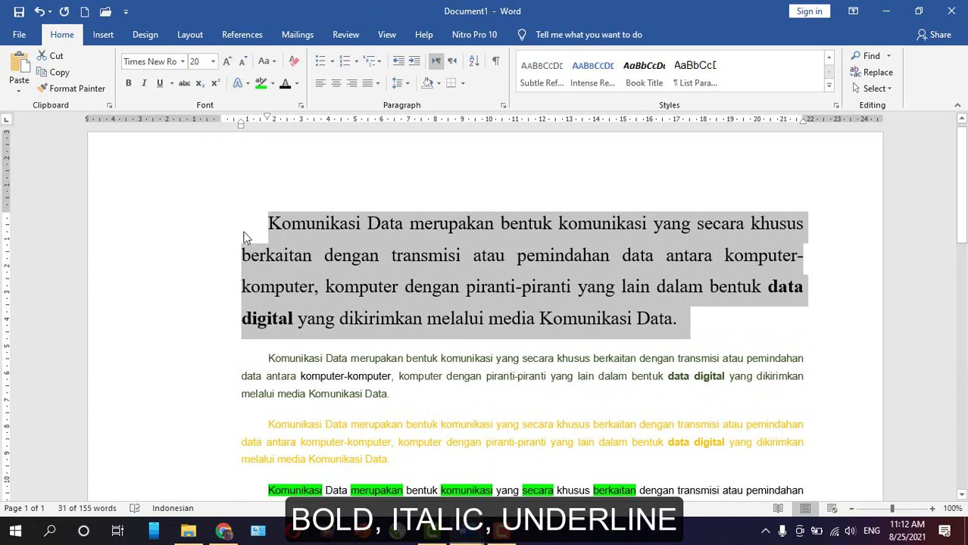
pyautogui.click(364, 291)
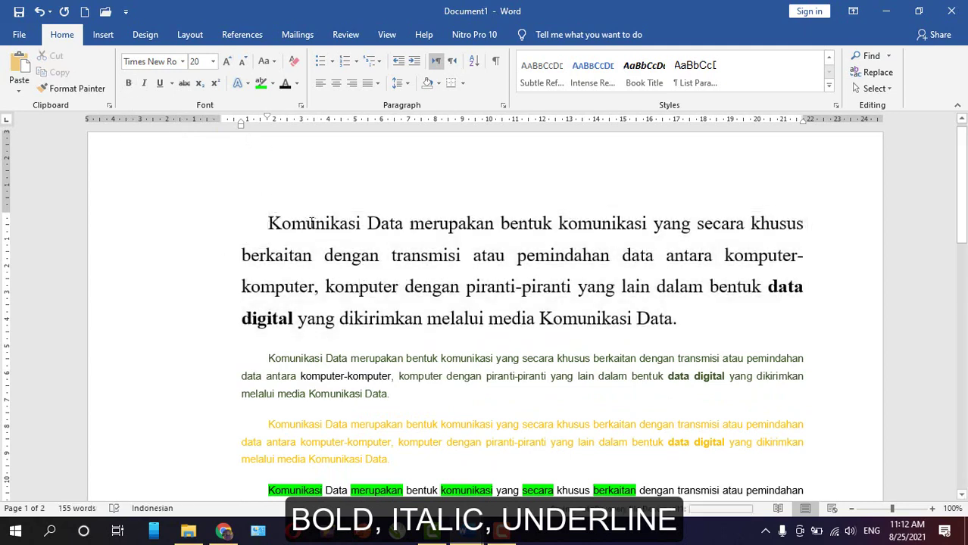
# - In the first paragraph, make the opening words "Komunikasi Data" bold and the word "merupakan" italic
pyautogui.moveTo(268, 224); pyautogui.dragTo(409, 231)
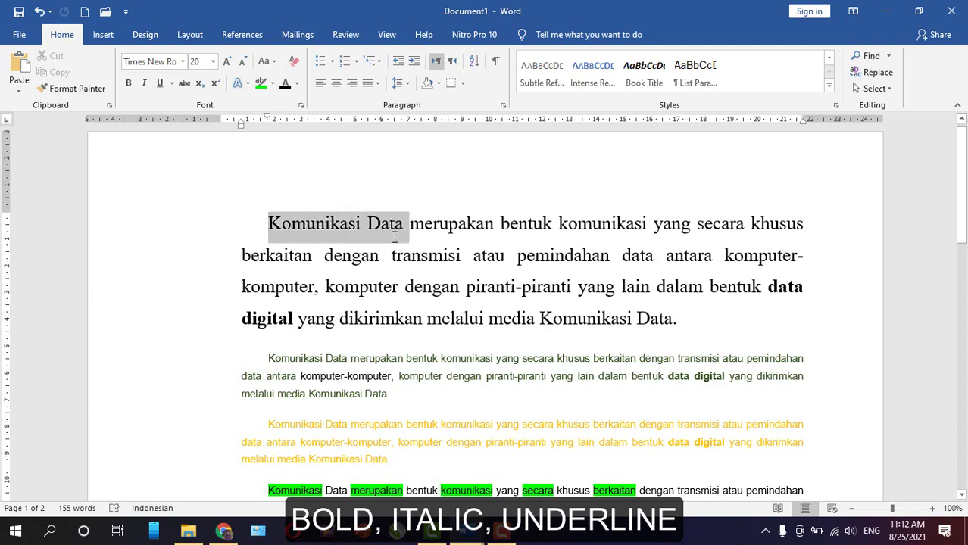
pyautogui.click(130, 84)
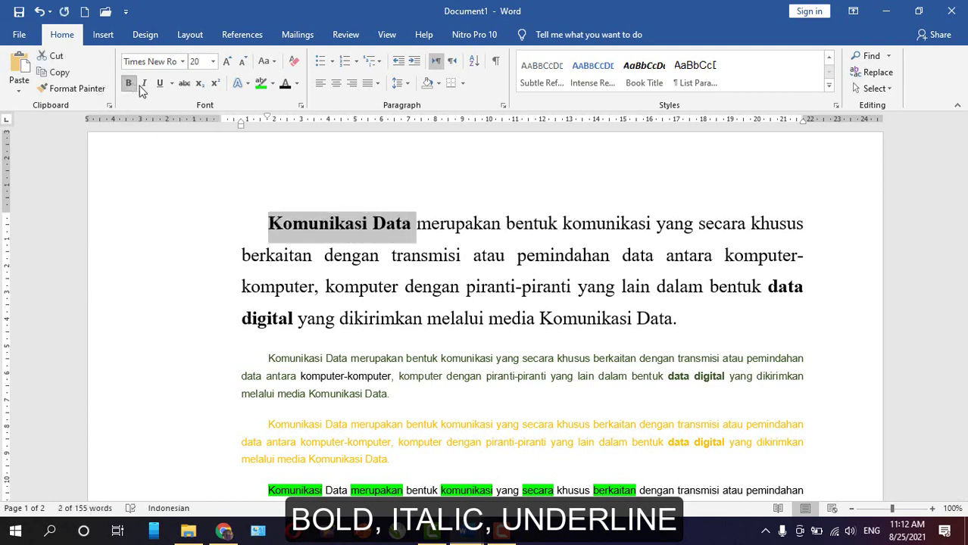
pyautogui.click(423, 227)
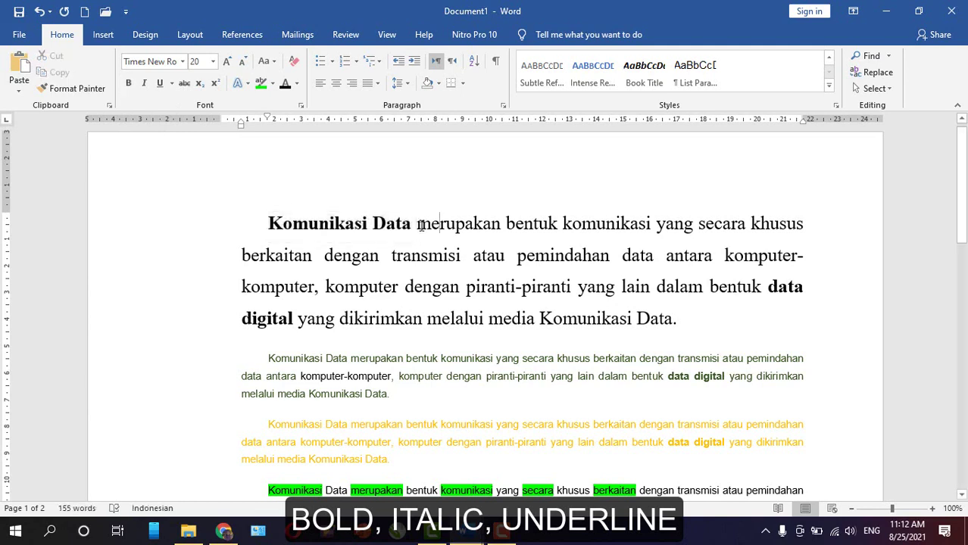
pyautogui.moveTo(417, 225); pyautogui.dragTo(501, 227)
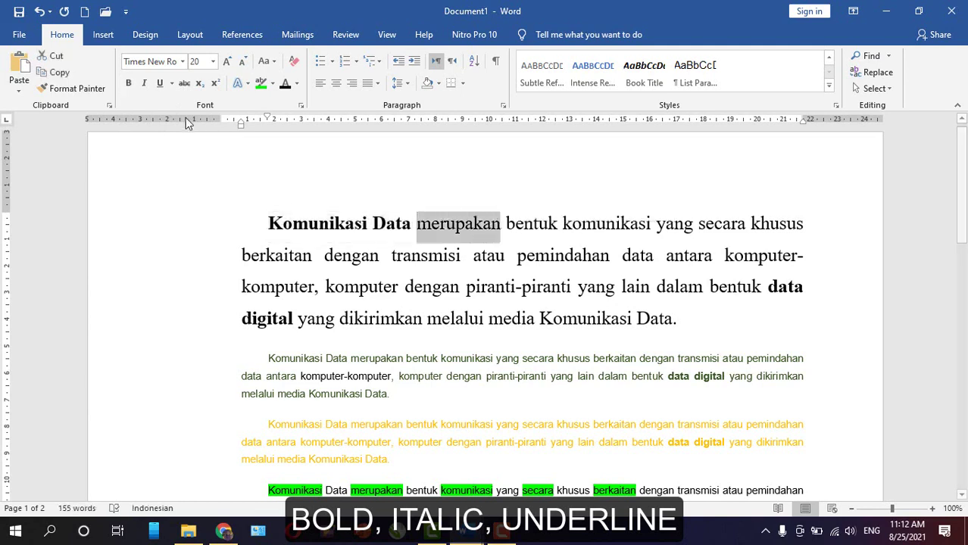
pyautogui.click(145, 83)
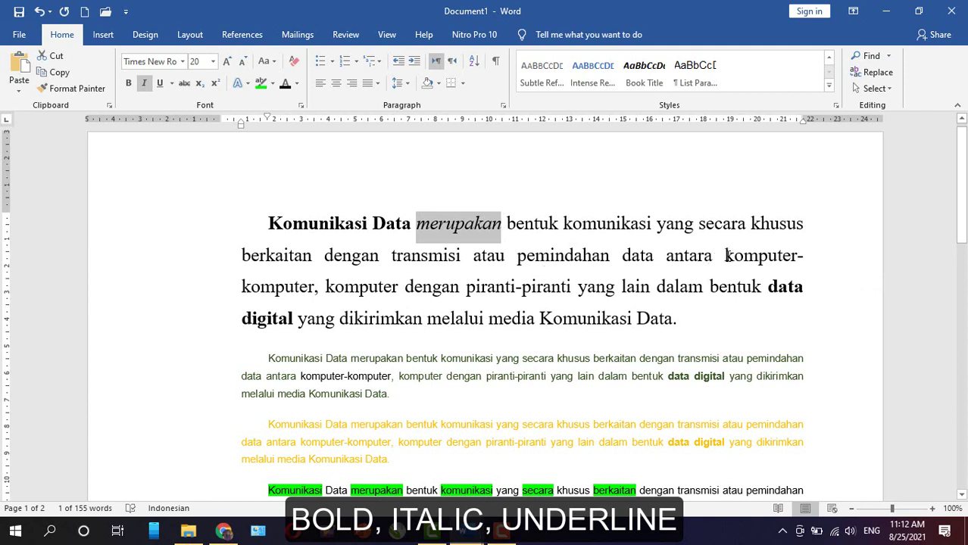
# - Underline "komputer-komputer, komputer dengan piranti-piranti yang lain" in the first paragraph
pyautogui.moveTo(726, 256); pyautogui.dragTo(649, 288)
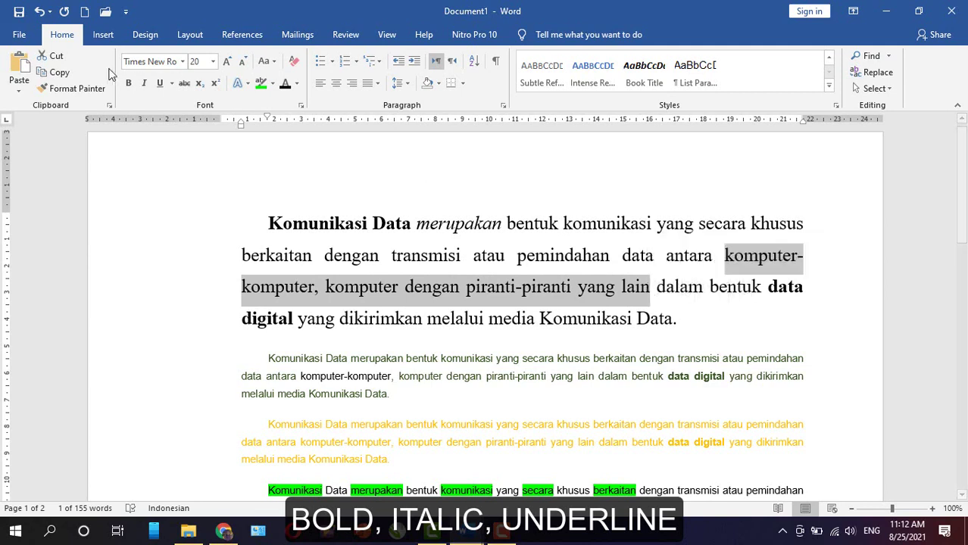
pyautogui.click(159, 83)
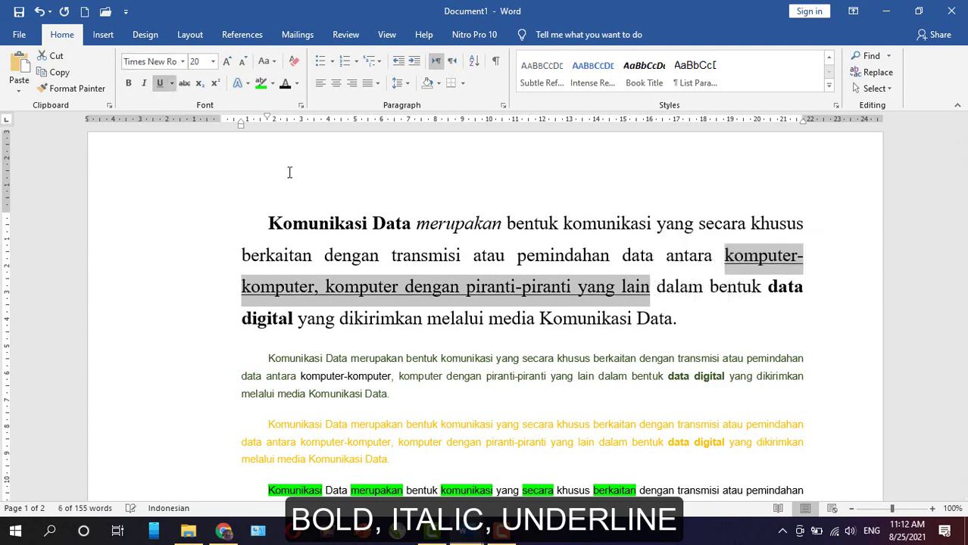
pyautogui.click(550, 274)
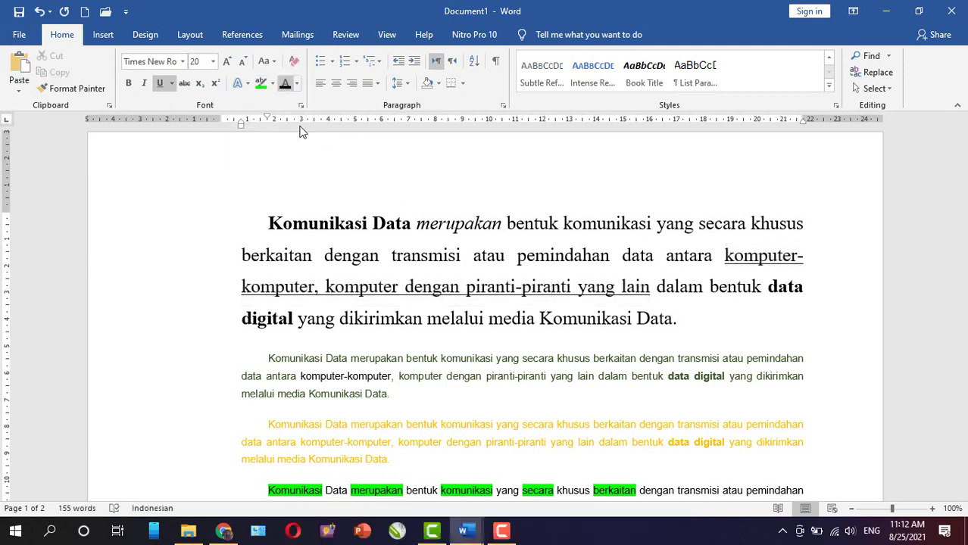
# - Try Sentence case, lowercase and UPPERCASE on the bold words "Komunikasi Data" at the start of the first paragraph
pyautogui.moveTo(269, 223); pyautogui.dragTo(415, 224)
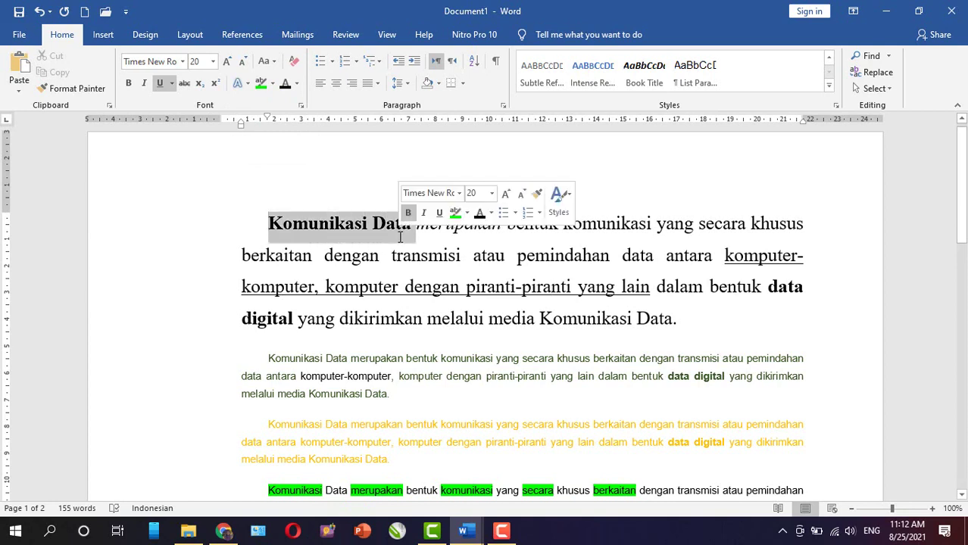
pyautogui.click(276, 65)
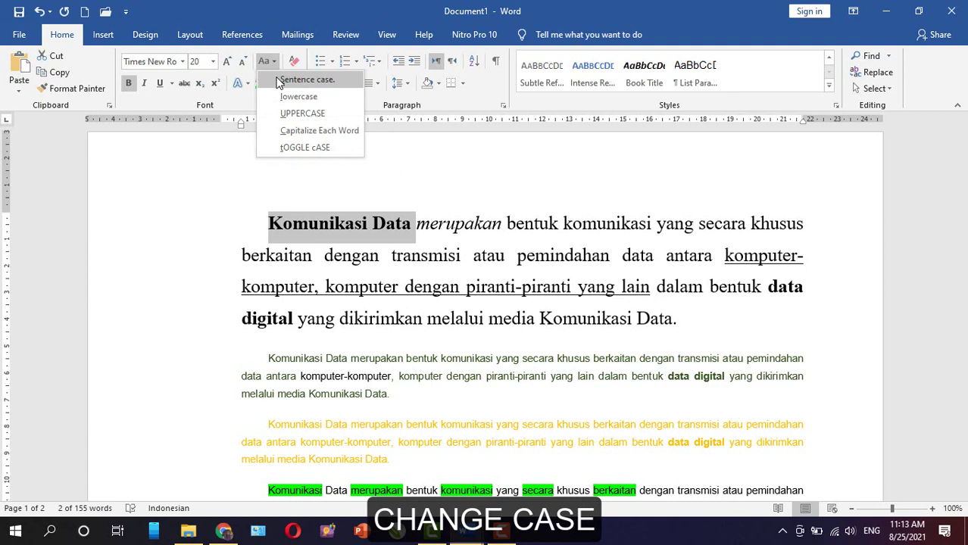
pyautogui.click(301, 80)
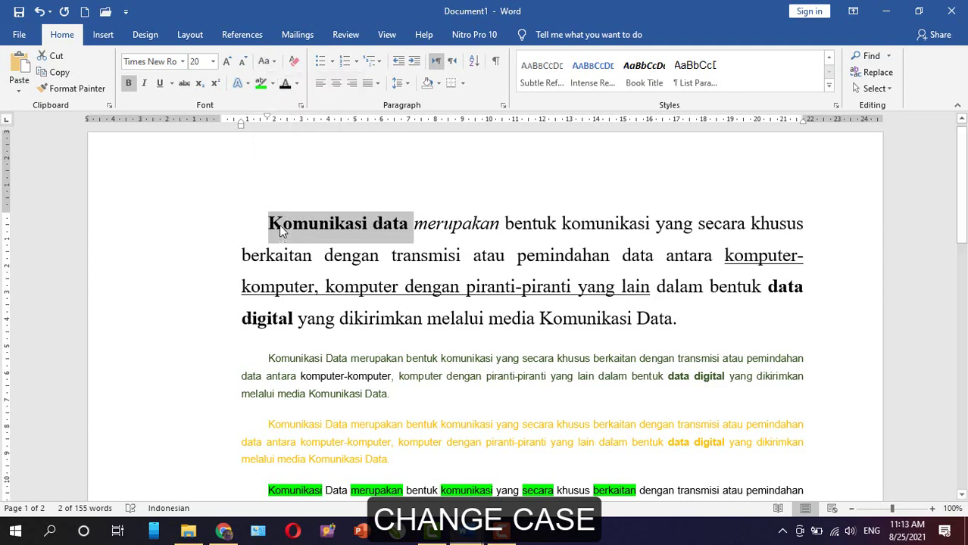
pyautogui.click(273, 67)
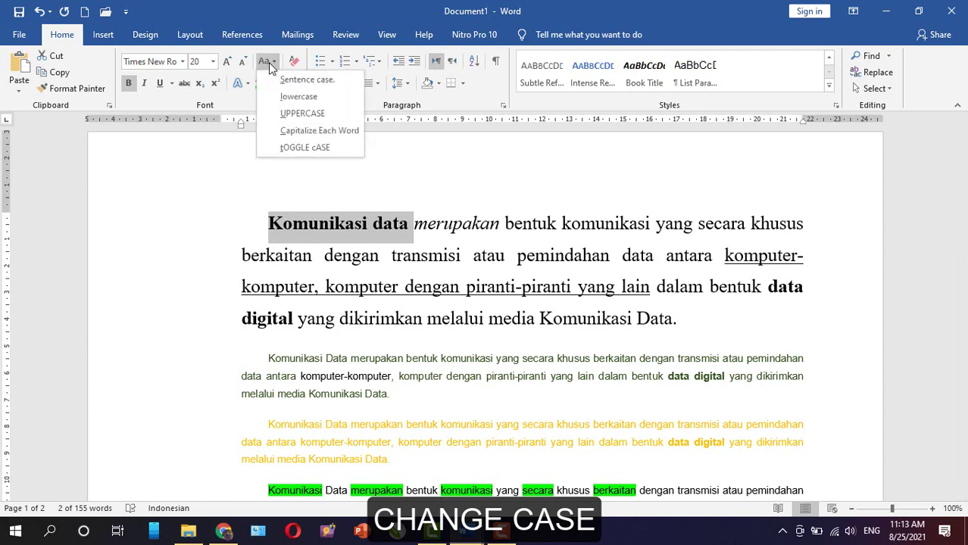
pyautogui.click(299, 97)
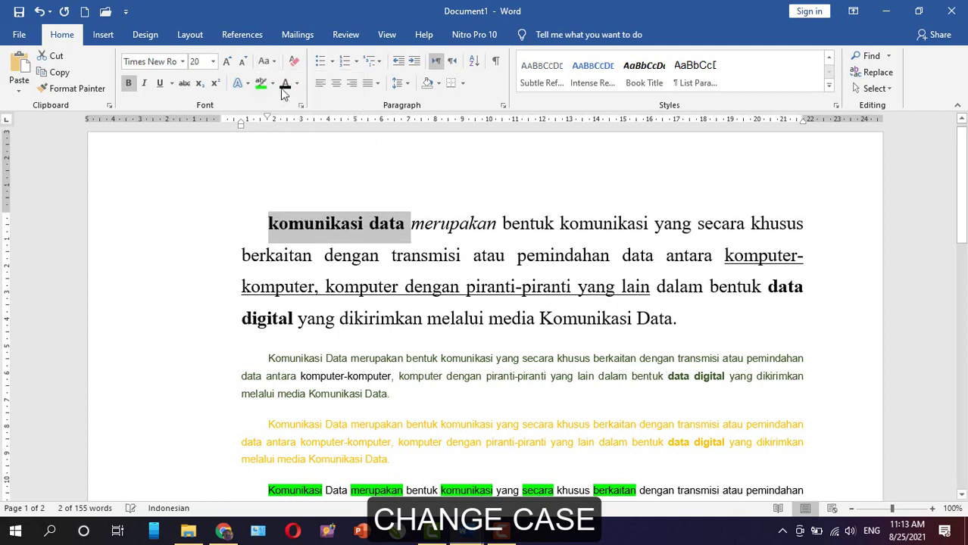
pyautogui.click(278, 64)
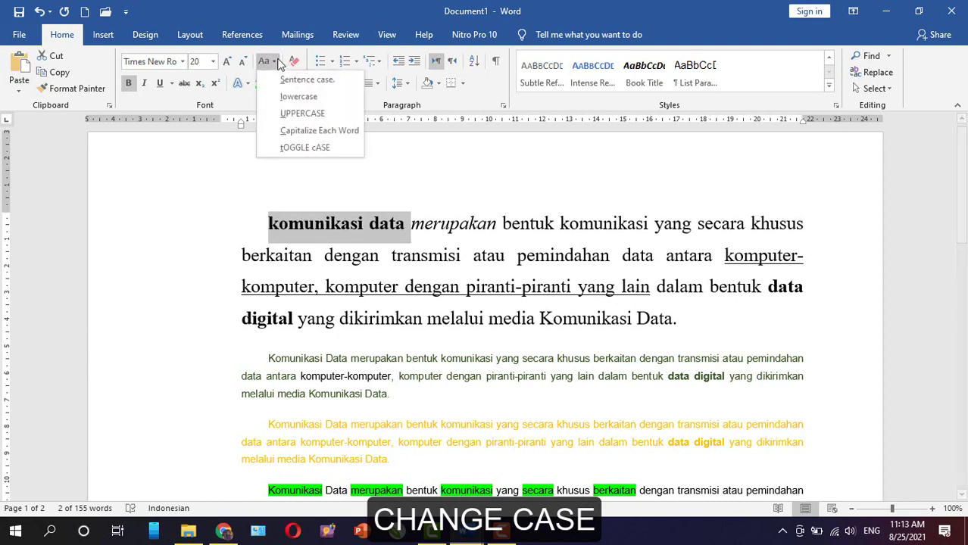
pyautogui.click(277, 114)
# - Apply Capitalize Each Word to the bold opening words of the first paragraph
pyautogui.click(274, 63)
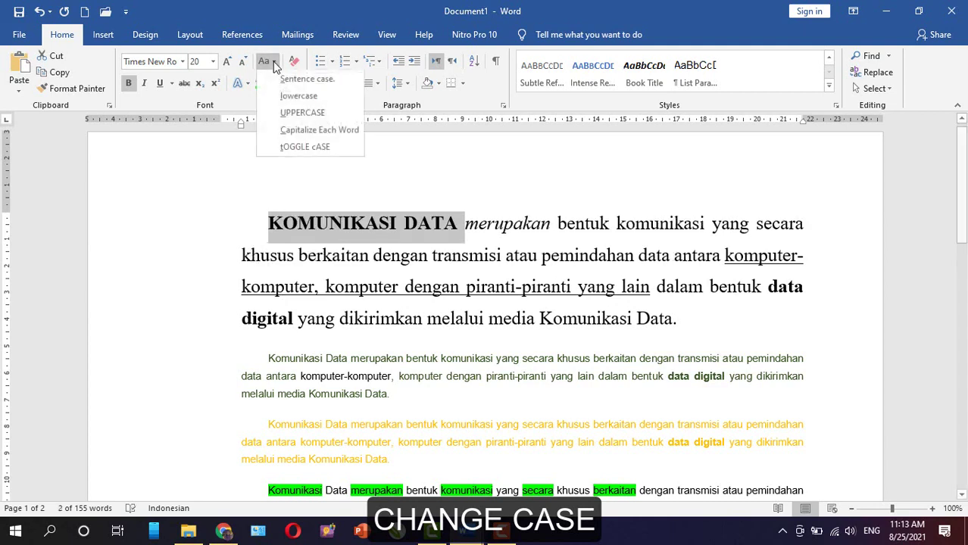
pyautogui.click(290, 134)
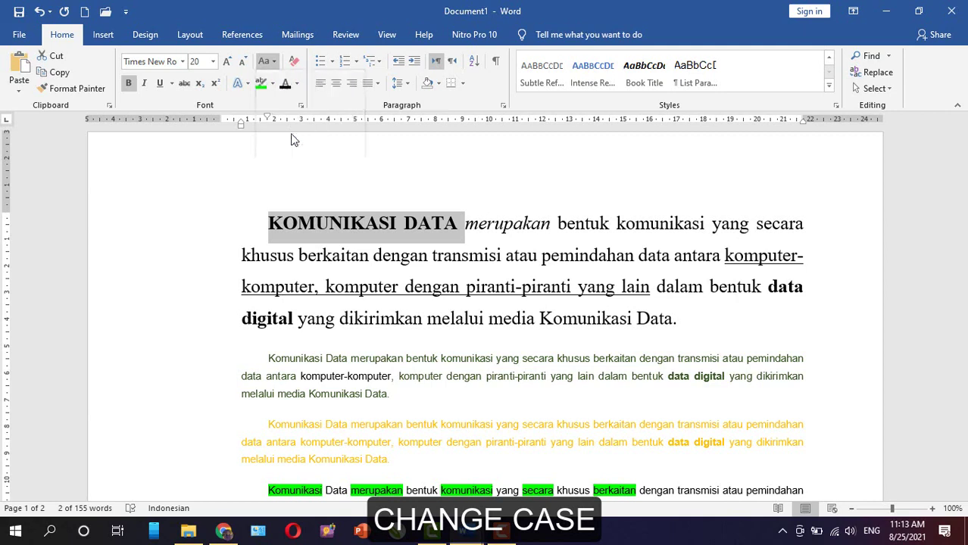
pyautogui.click(282, 230)
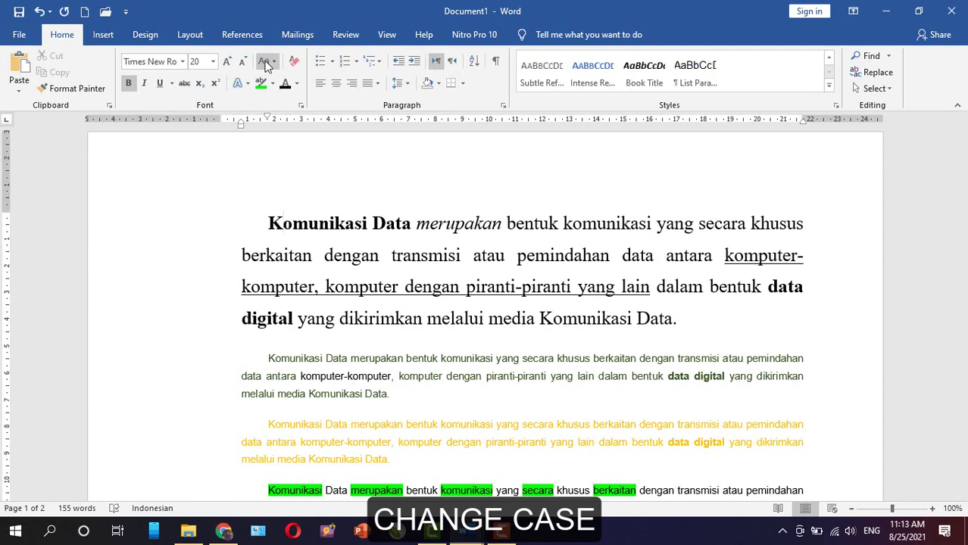
# - Change the case of the whole first paragraph to Capitalize Each Word, followed by tOGGLE cASE
pyautogui.moveTo(269, 225); pyautogui.dragTo(672, 322)
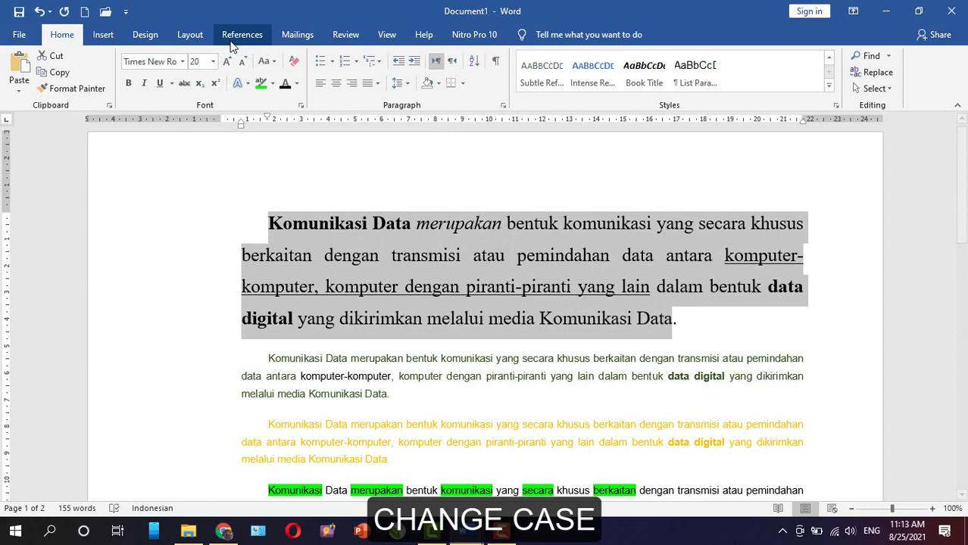
pyautogui.click(267, 61)
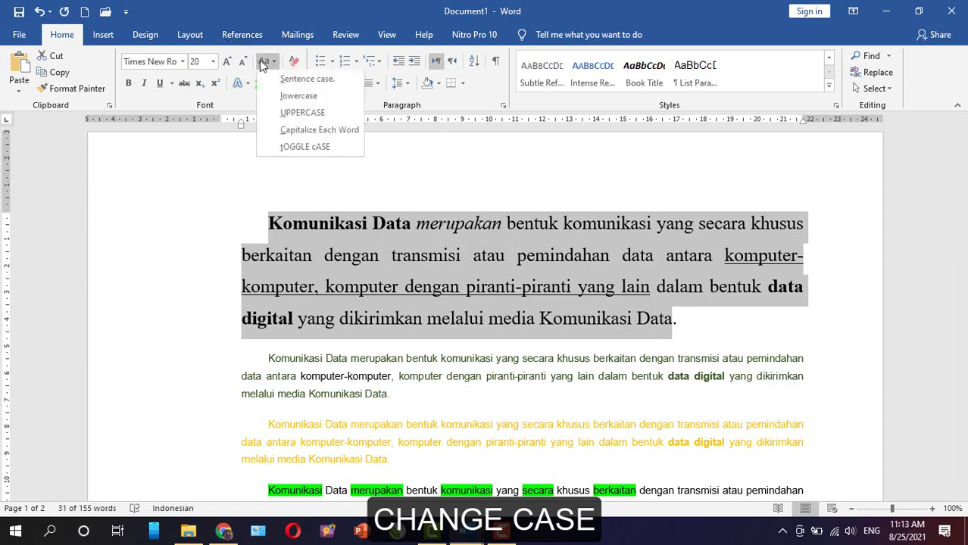
pyautogui.click(293, 127)
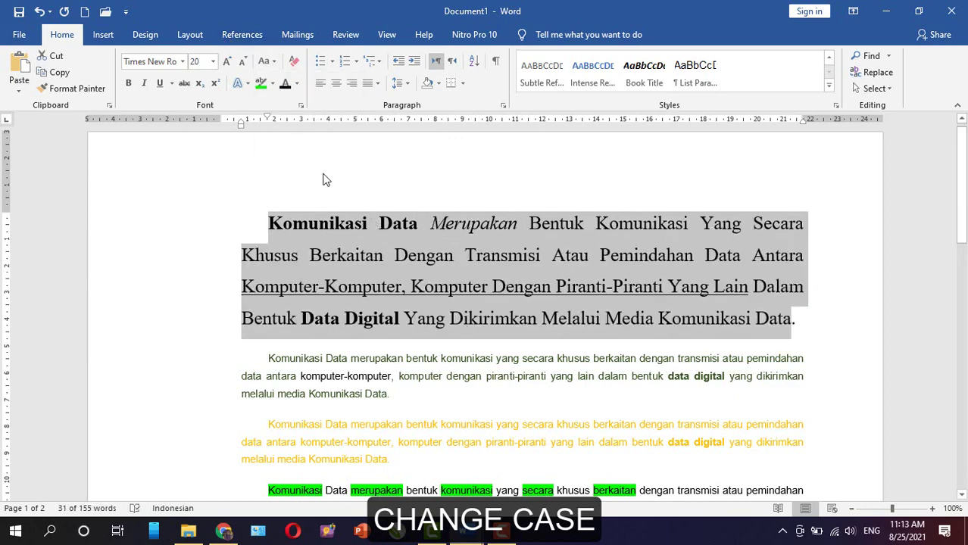
pyautogui.click(268, 62)
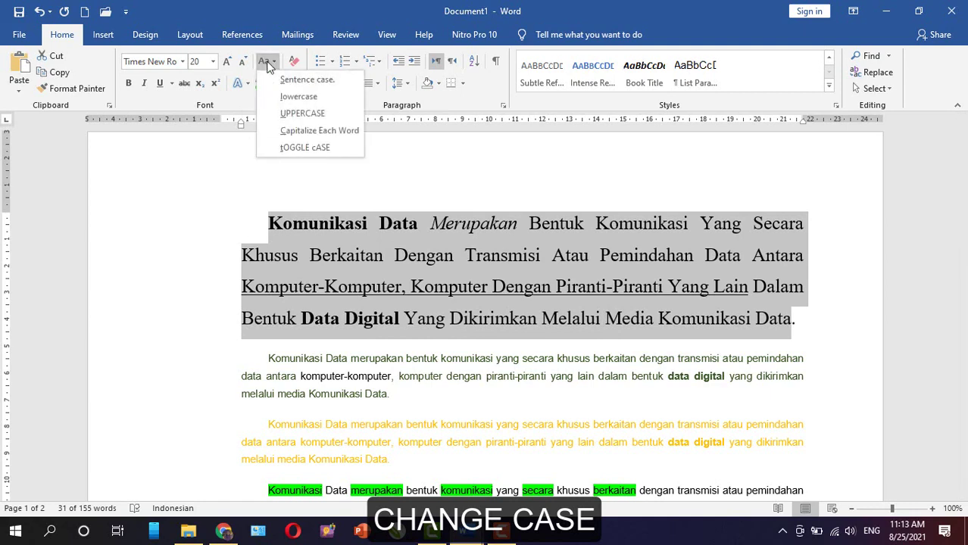
pyautogui.click(288, 149)
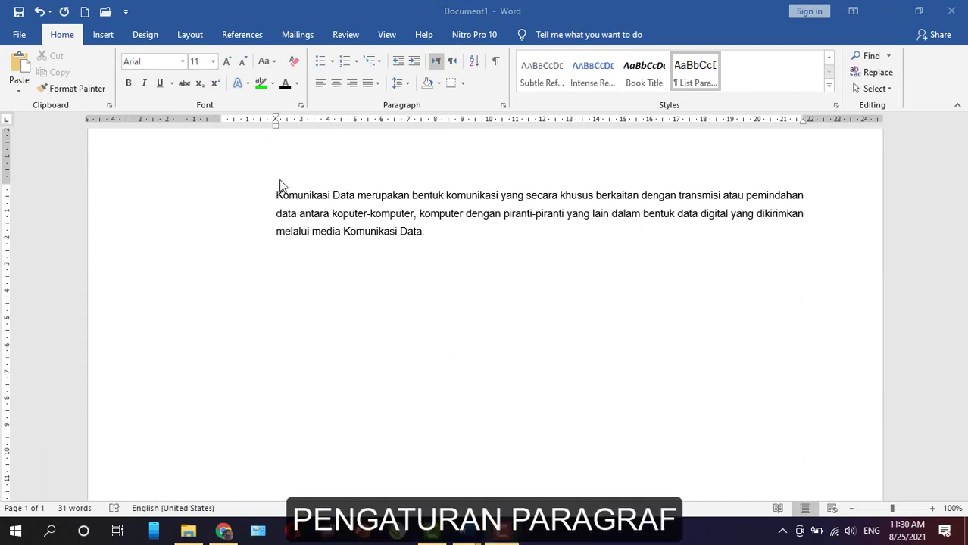
# - Select the Komunikasi Data paragraph and try left, center and right alignment on it in turn
pyautogui.moveTo(276, 195); pyautogui.dragTo(244, 260)
pyautogui.hotkey('ctrl', 'c')
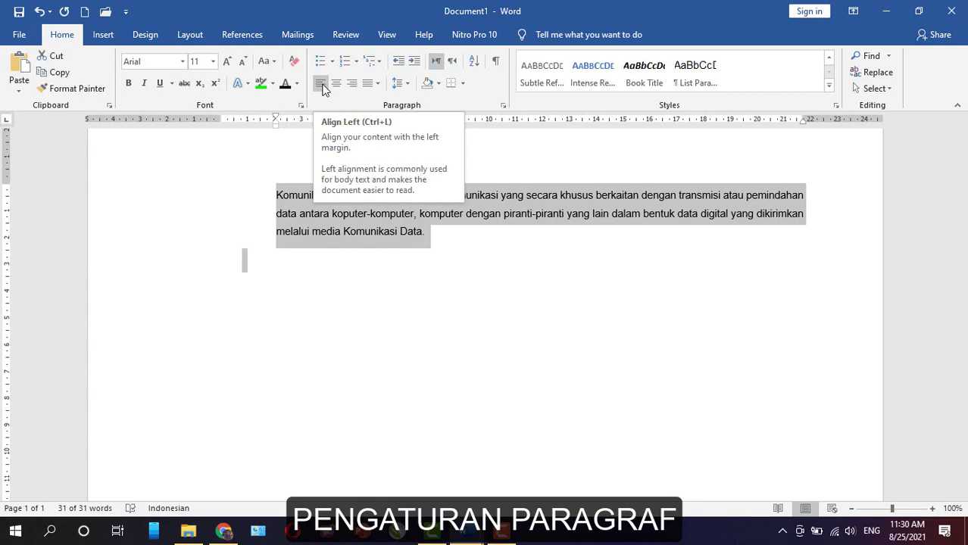
pyautogui.hotkey('ctrl', 'l')
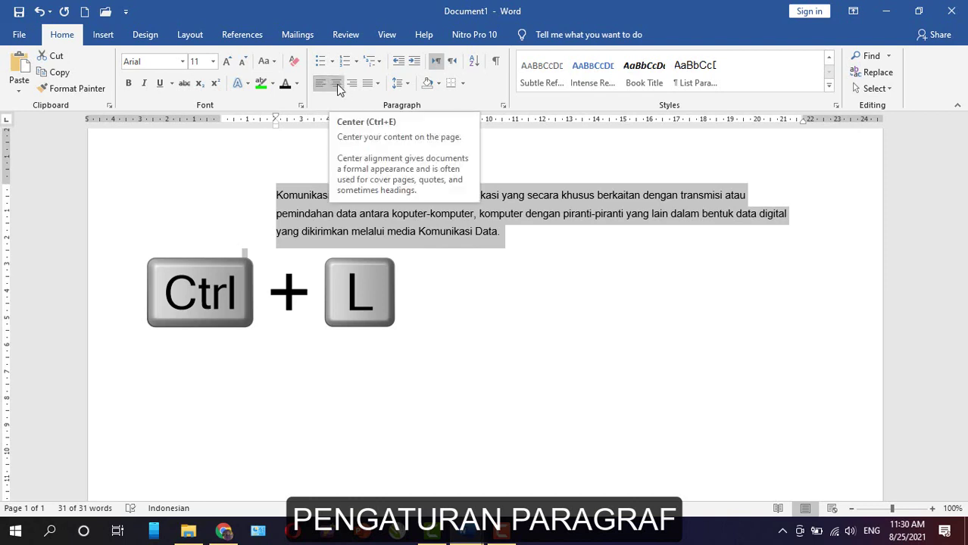
pyautogui.hotkey('ctrl', 'e')
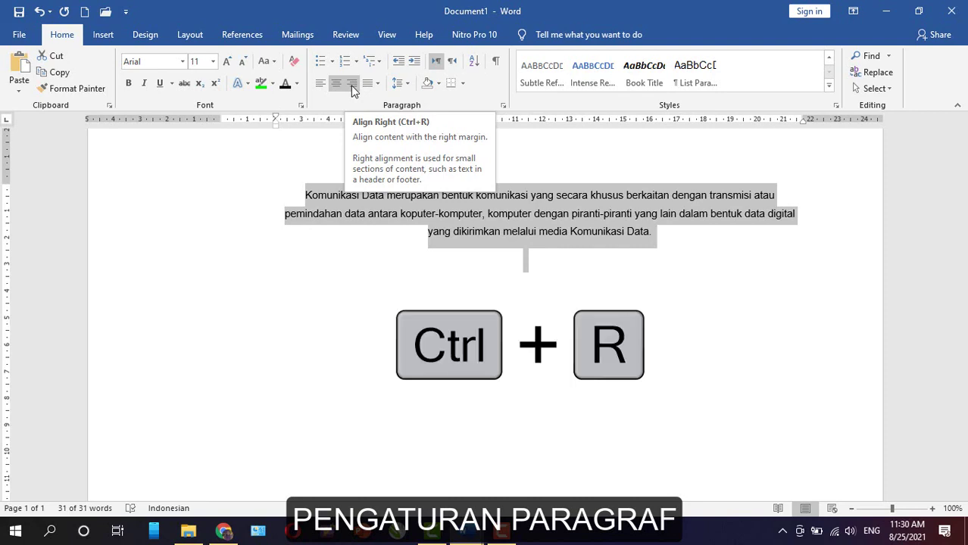
pyautogui.hotkey('ctrl', 'r')
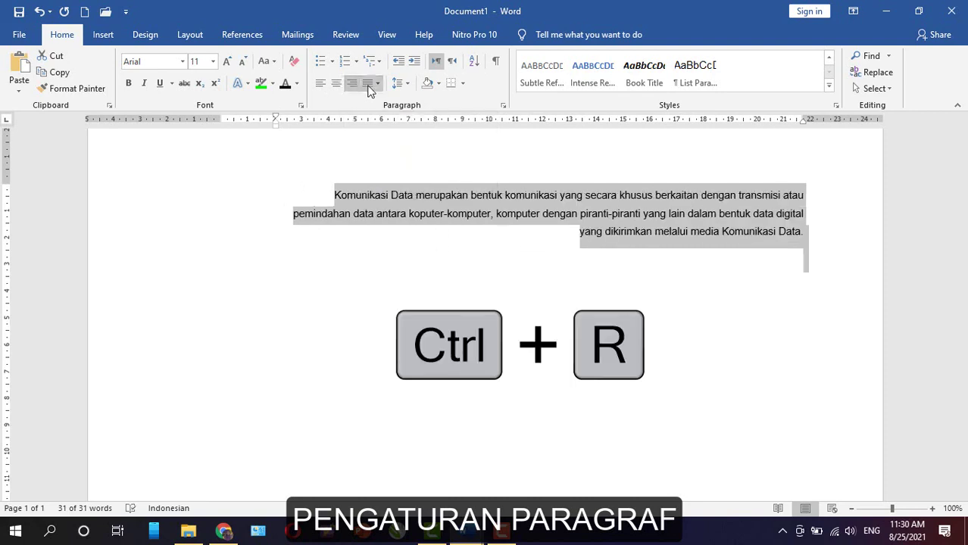
# - Justify the selected Komunikasi Data paragraph using the standard Justify option
pyautogui.click(376, 84)
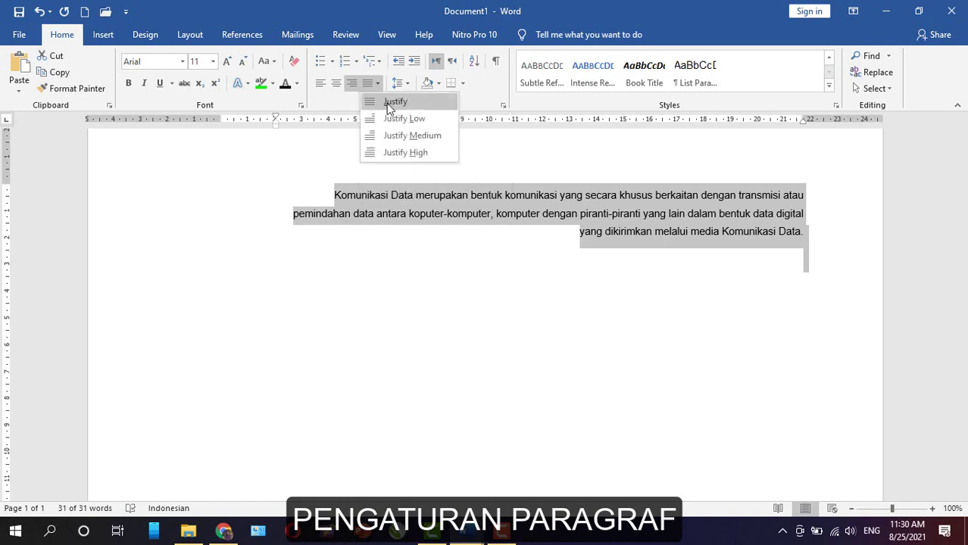
pyautogui.click(388, 102)
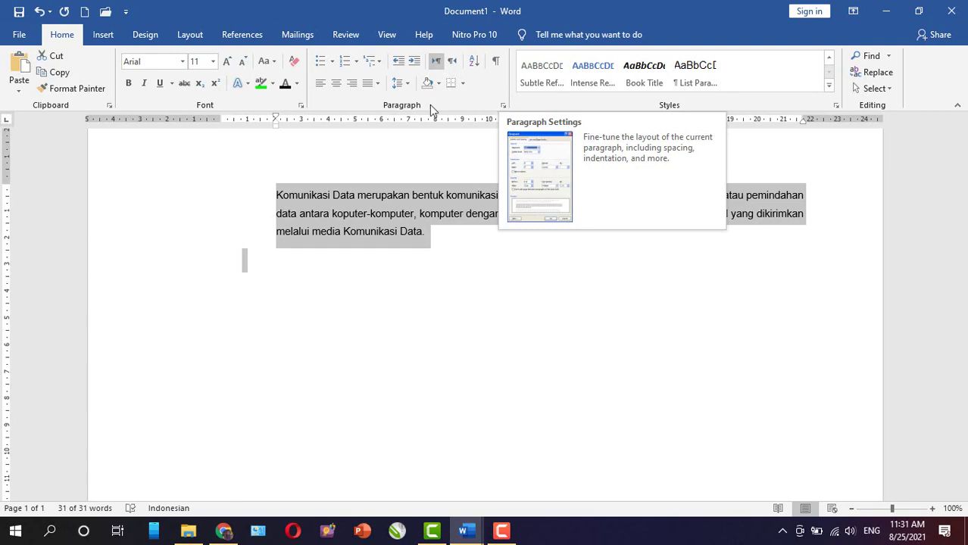
# - Set the selected Komunikasi Data paragraph's spacing before and after to Auto and its line spacing to Single
pyautogui.click(504, 108)
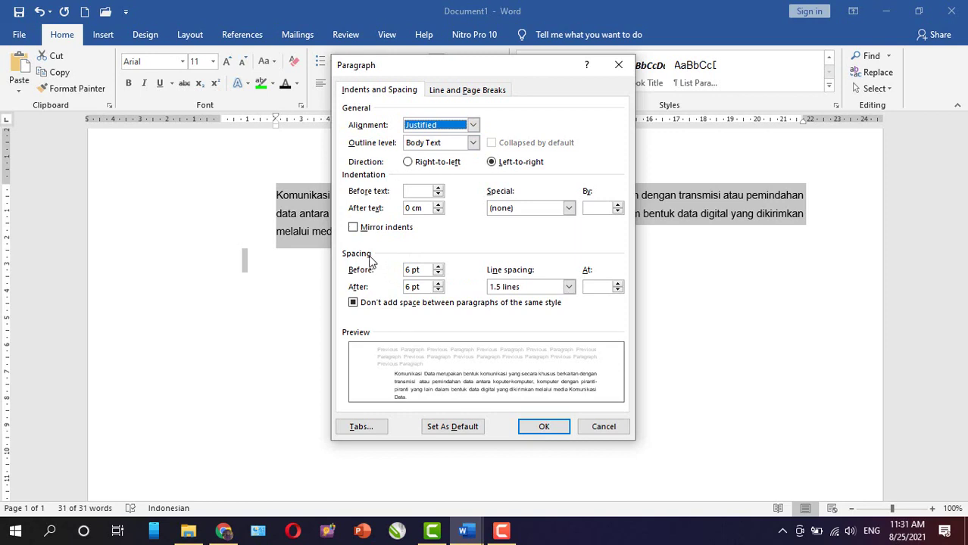
pyautogui.click(438, 267)
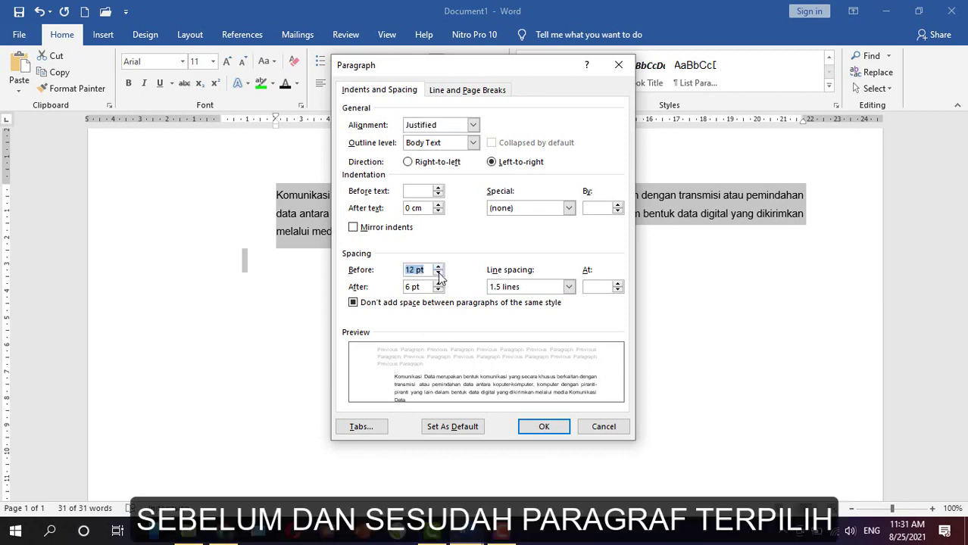
pyautogui.click(438, 273)
pyautogui.click(439, 274)
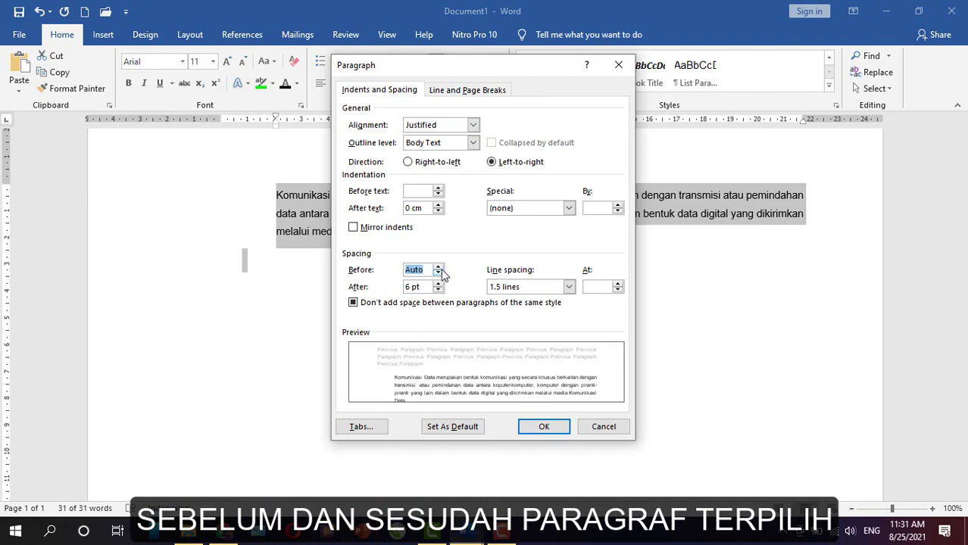
pyautogui.click(438, 284)
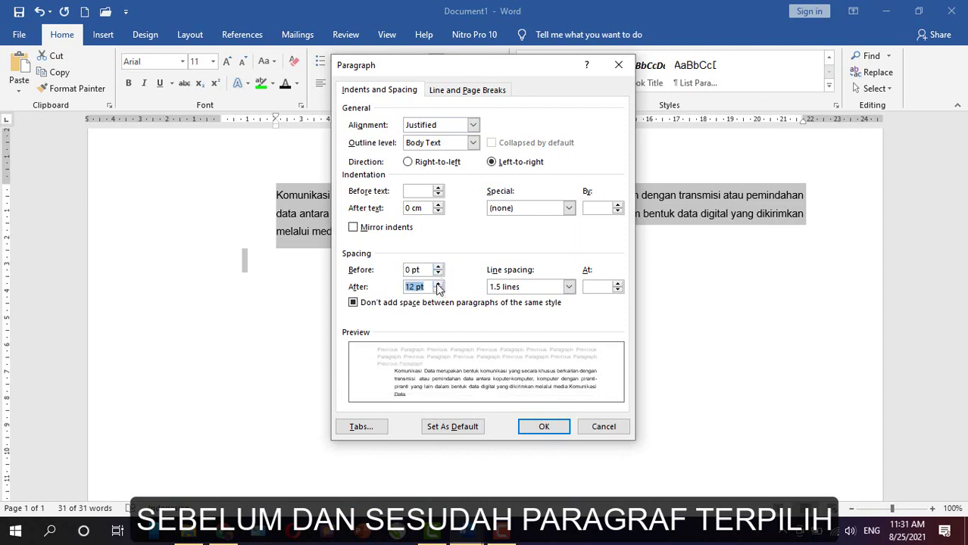
pyautogui.click(525, 288)
pyautogui.click(528, 299)
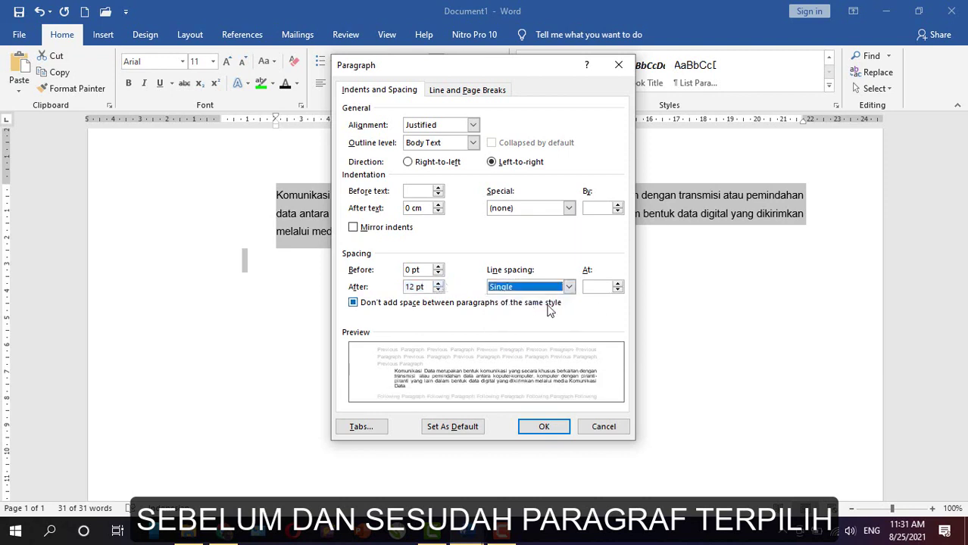
pyautogui.click(438, 290)
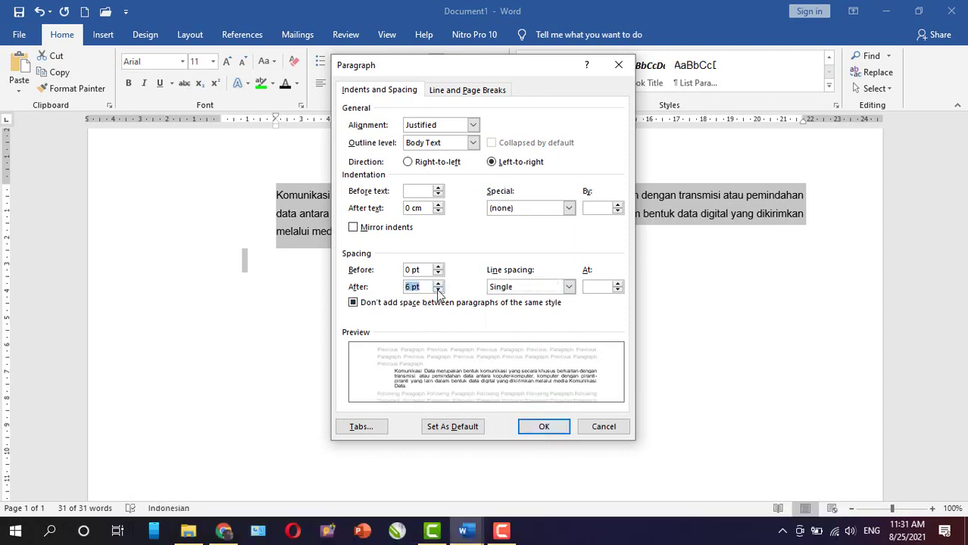
pyautogui.click(438, 291)
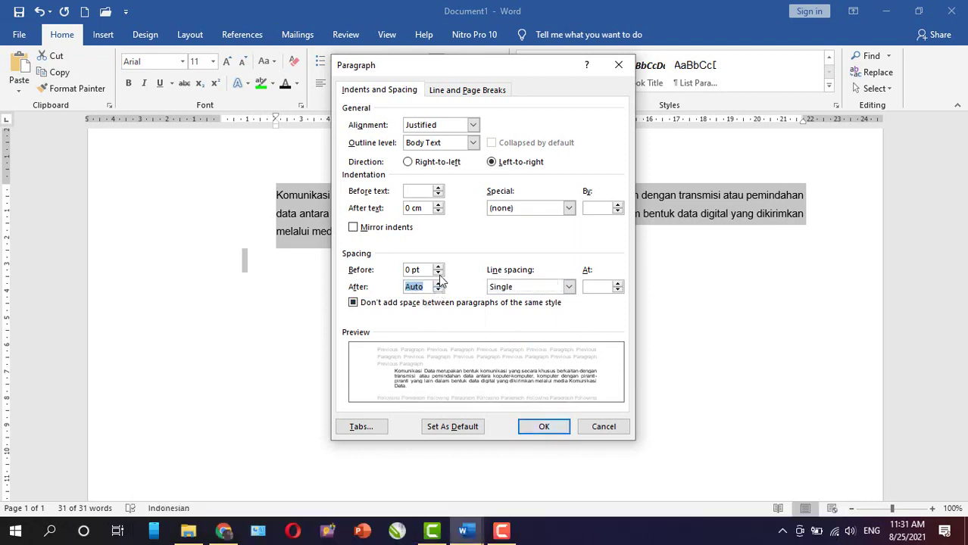
pyautogui.click(438, 274)
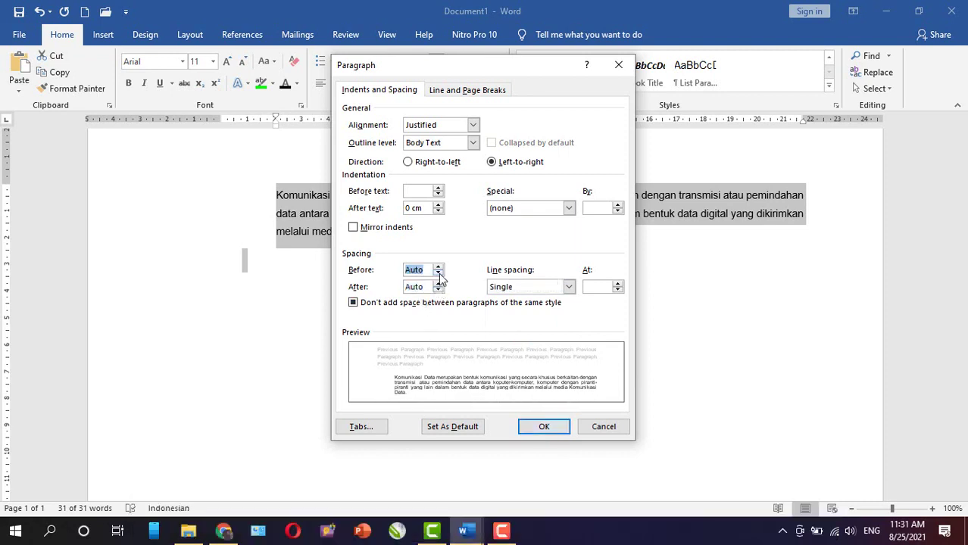
pyautogui.click(544, 427)
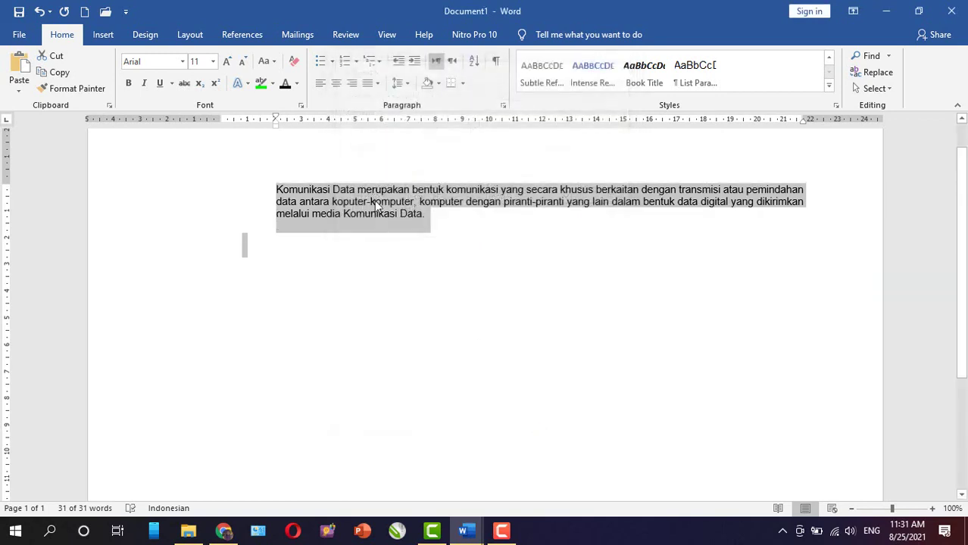
# - Duplicate the Komunikasi Data paragraph directly below itself and separate the two copies with an empty line
pyautogui.click(373, 203)
pyautogui.moveTo(278, 190); pyautogui.dragTo(434, 219)
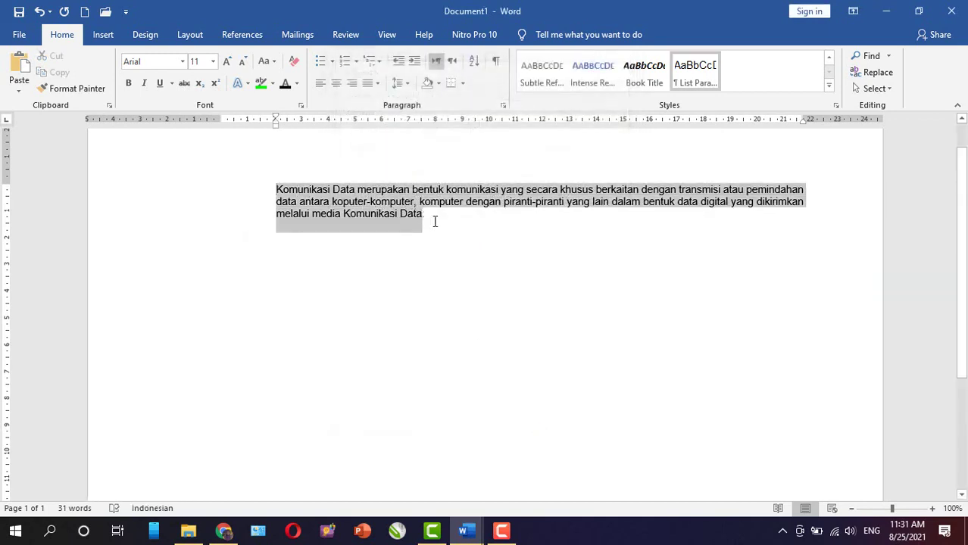
pyautogui.hotkey('ctrl', 'v')
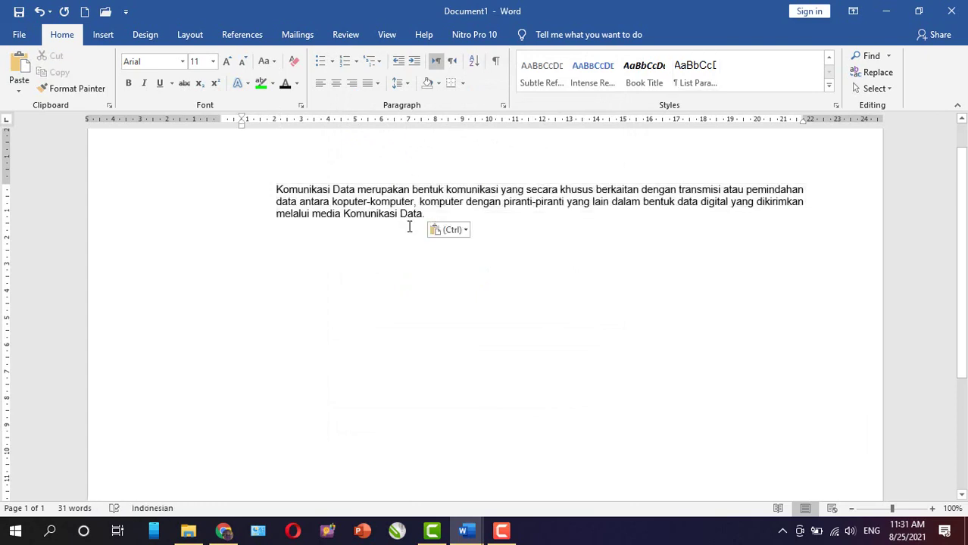
pyautogui.hotkey('ctrl', 'v')
pyautogui.click(459, 217)
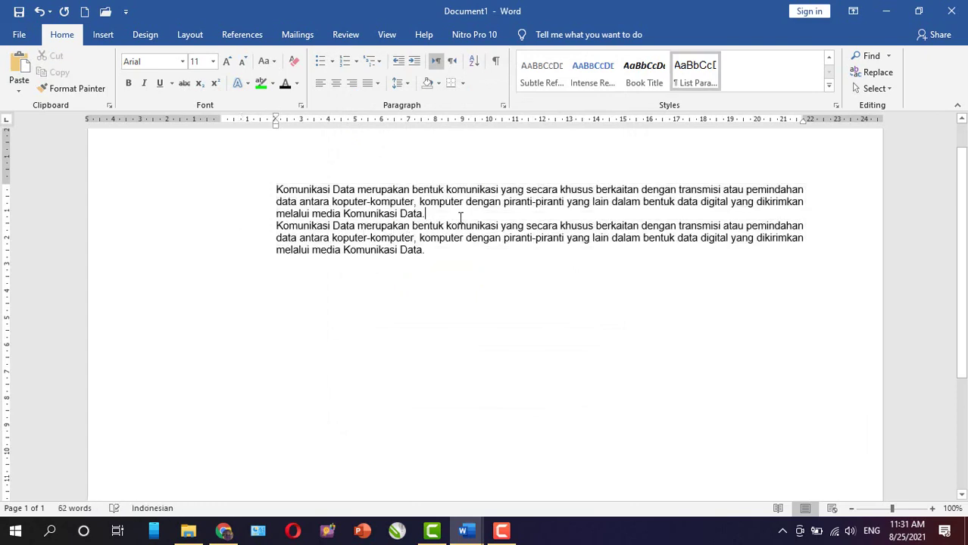
pyautogui.press('Return')
# - Copy the second Komunikasi Data paragraph and set its line spacing to 1.5 lines
pyautogui.moveTo(276, 237); pyautogui.dragTo(416, 277)
pyautogui.hotkey('ctrl', 'c')
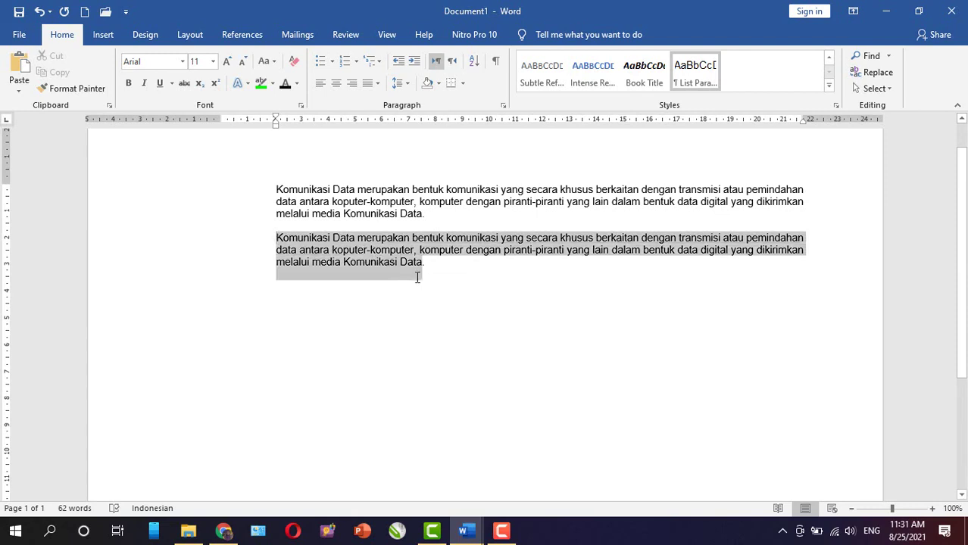
pyautogui.click(502, 106)
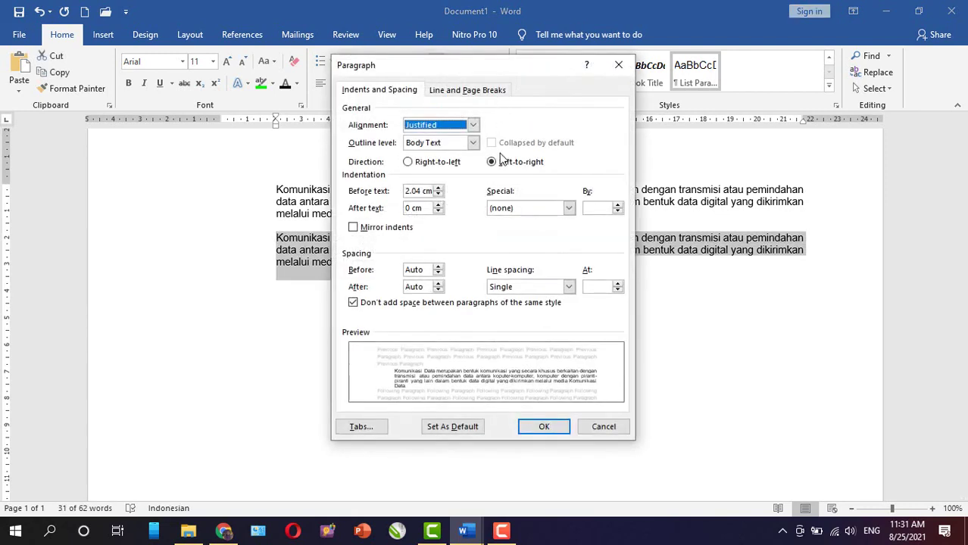
pyautogui.click(570, 288)
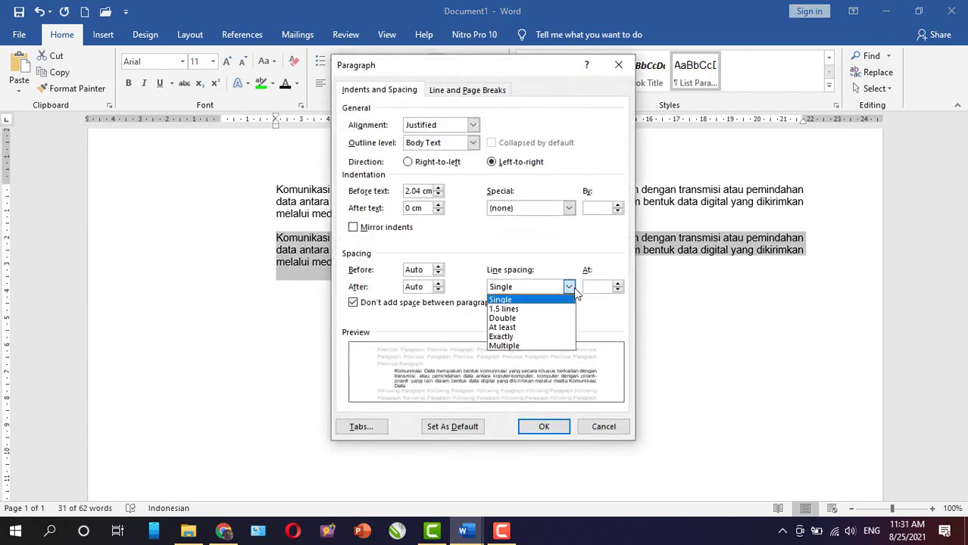
pyautogui.click(537, 308)
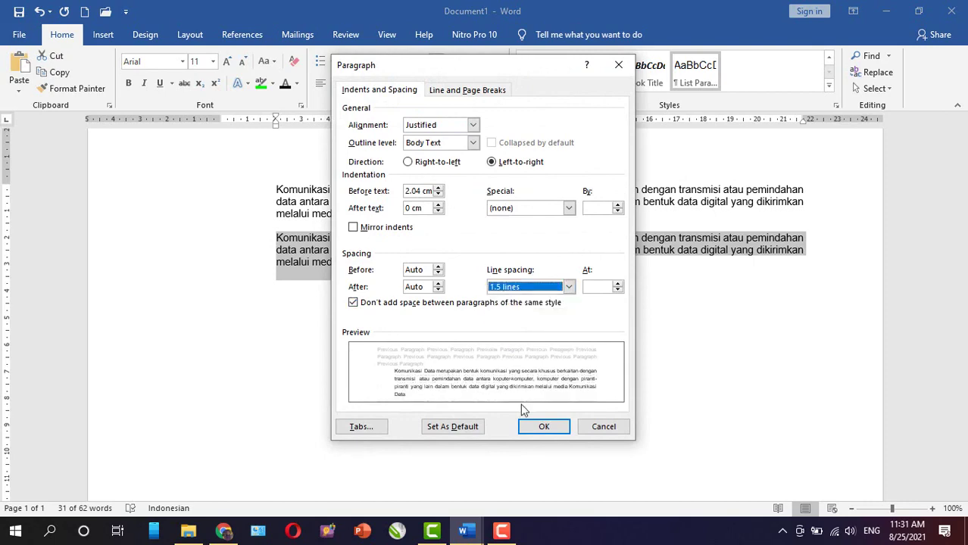
pyautogui.click(540, 427)
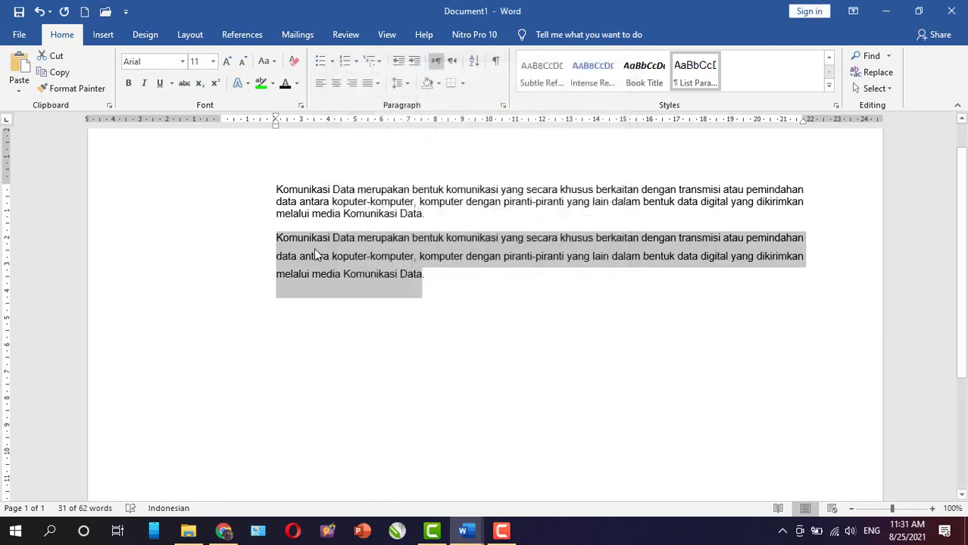
# - Paste a third copy of the paragraph below the second and set its line spacing to Double
pyautogui.hotkey('ctrl', 'v')
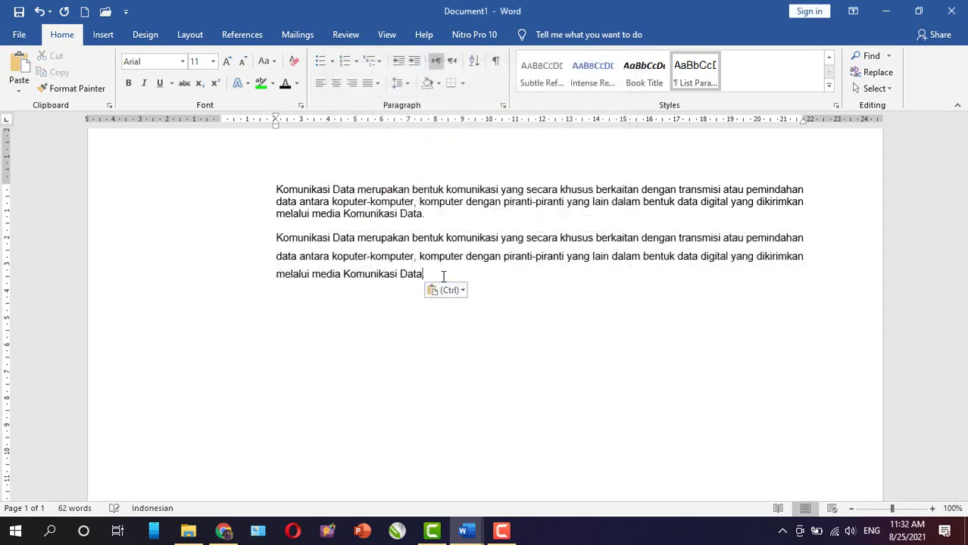
pyautogui.hotkey('ctrl', 'v')
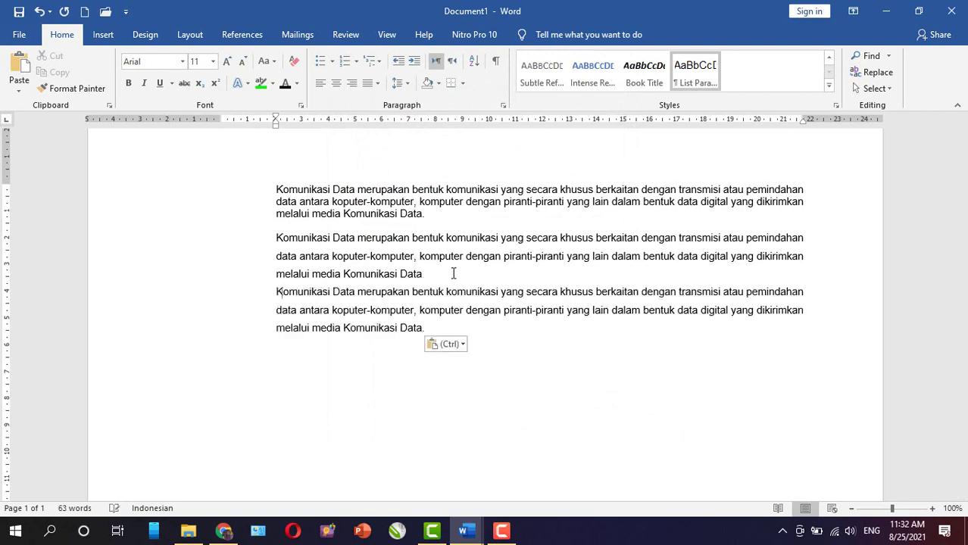
pyautogui.tripleClick(356, 314)
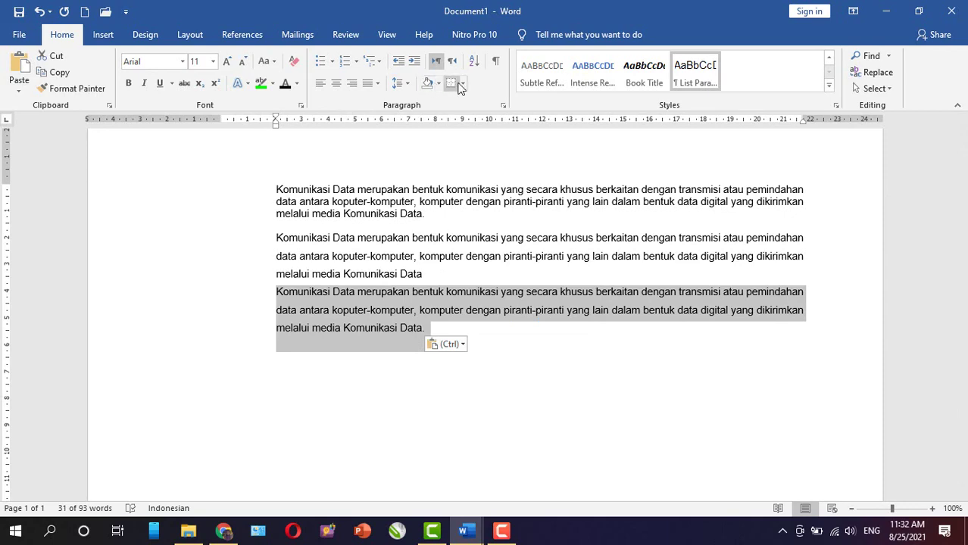
pyautogui.click(502, 106)
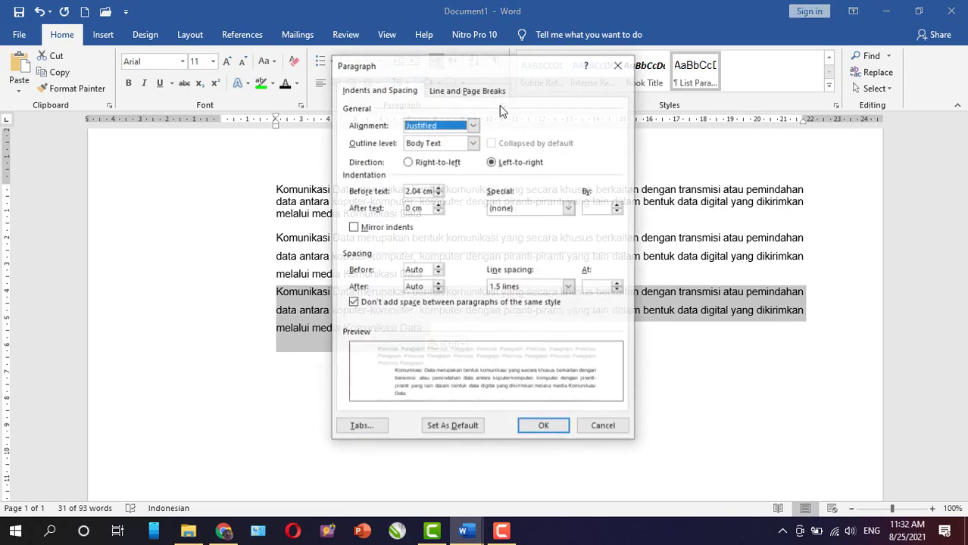
pyautogui.click(567, 289)
pyautogui.click(528, 318)
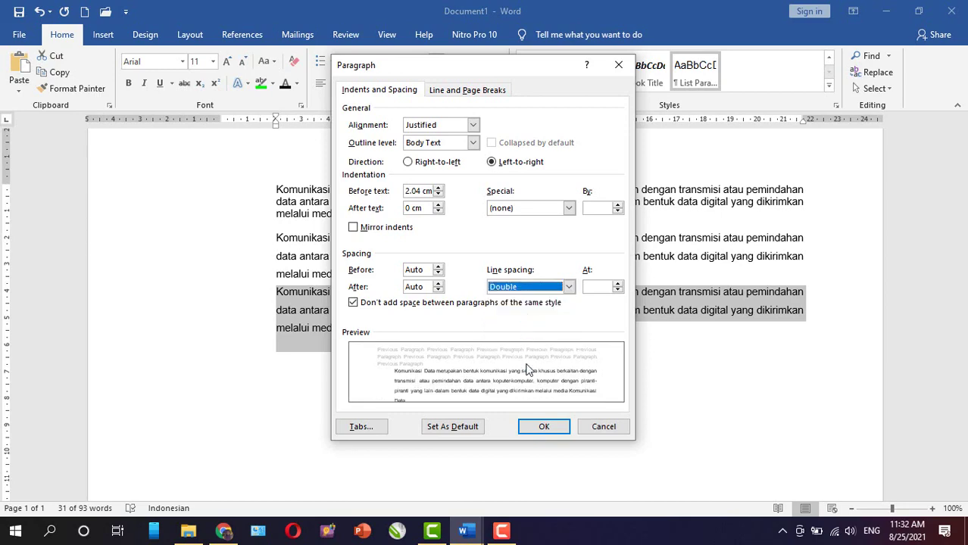
pyautogui.click(538, 428)
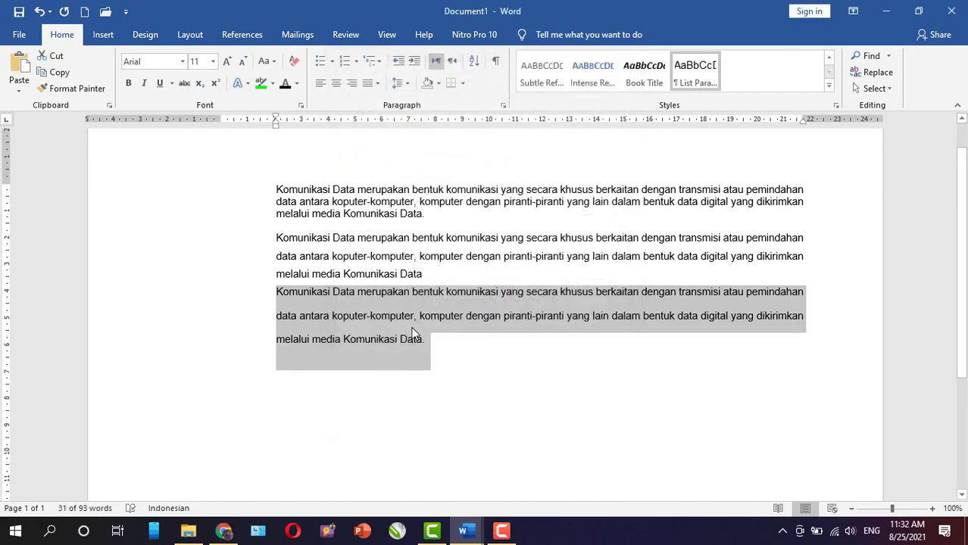
# - Insert an empty line after the first paragraph and another after the second paragraph
pyautogui.click(413, 316)
pyautogui.click(437, 216)
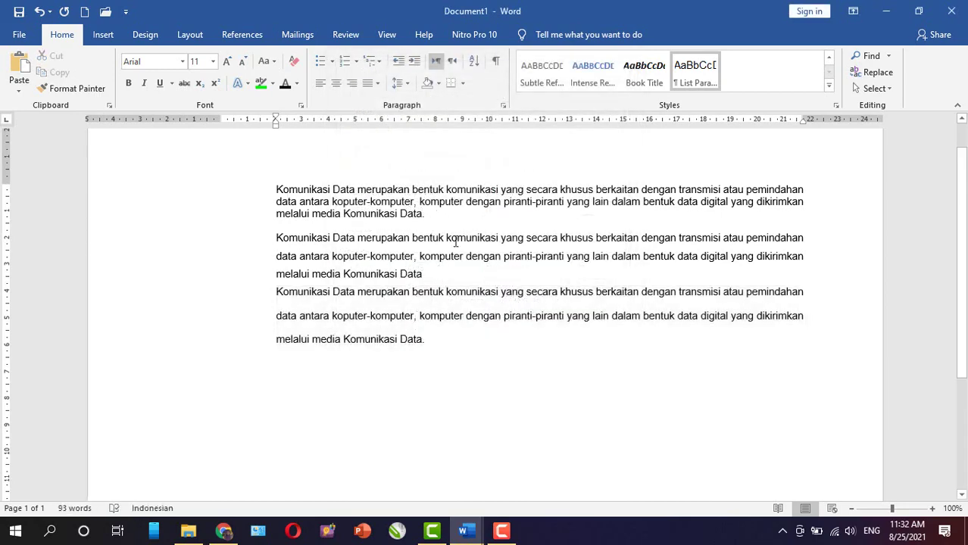
pyautogui.press('Return')
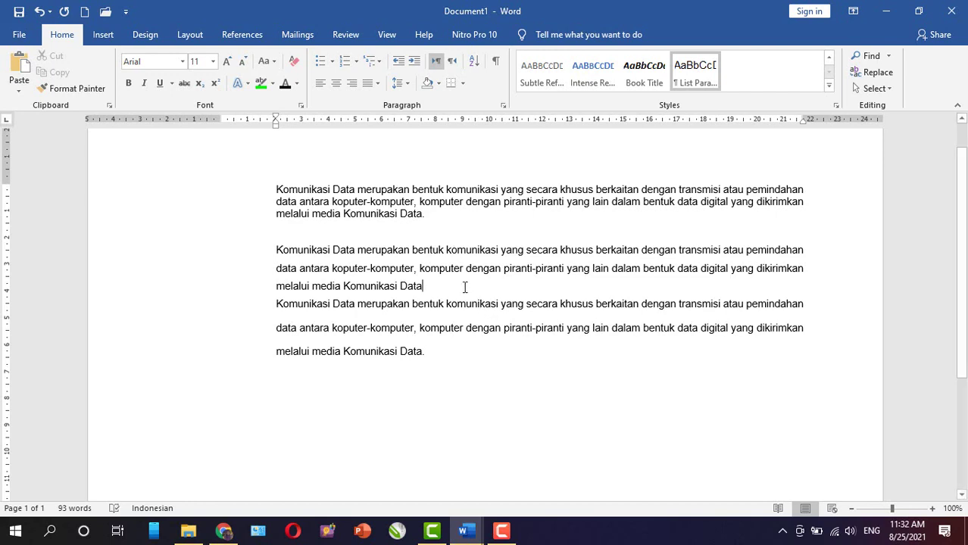
pyautogui.press('Return')
# - Highlight each of the three paragraphs in turn to compare their line spacing, and clear the selection
pyautogui.moveTo(278, 189); pyautogui.dragTo(434, 215)
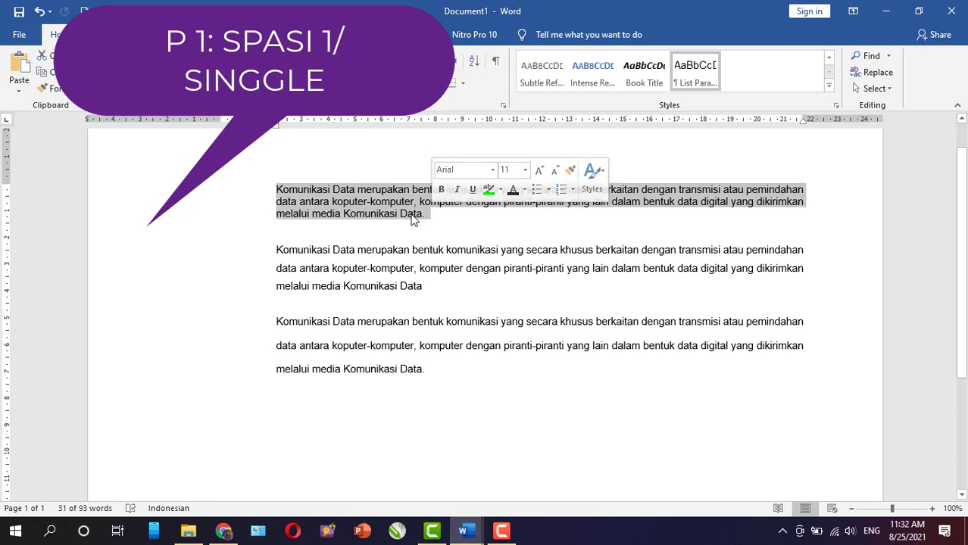
pyautogui.moveTo(276, 250); pyautogui.dragTo(424, 292)
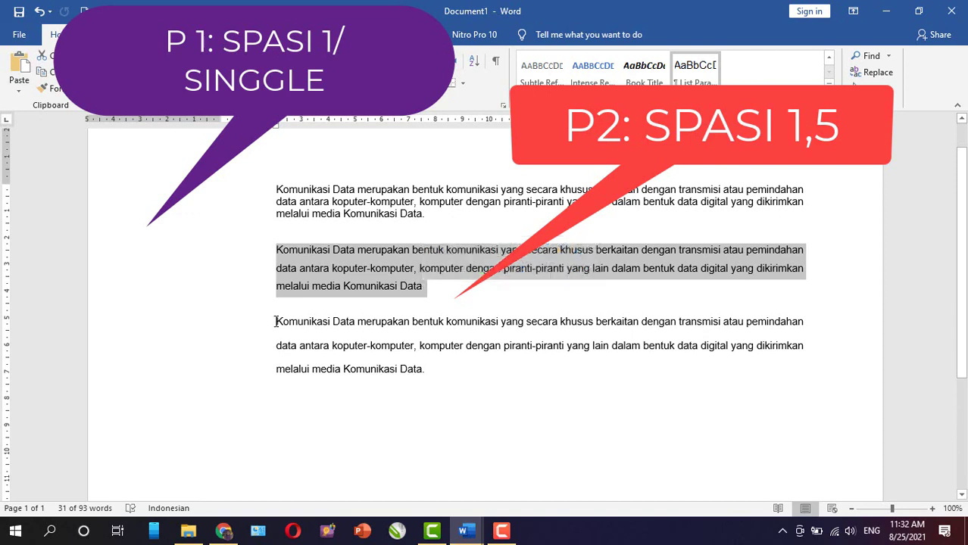
pyautogui.moveTo(276, 322); pyautogui.dragTo(472, 377)
pyautogui.click(474, 403)
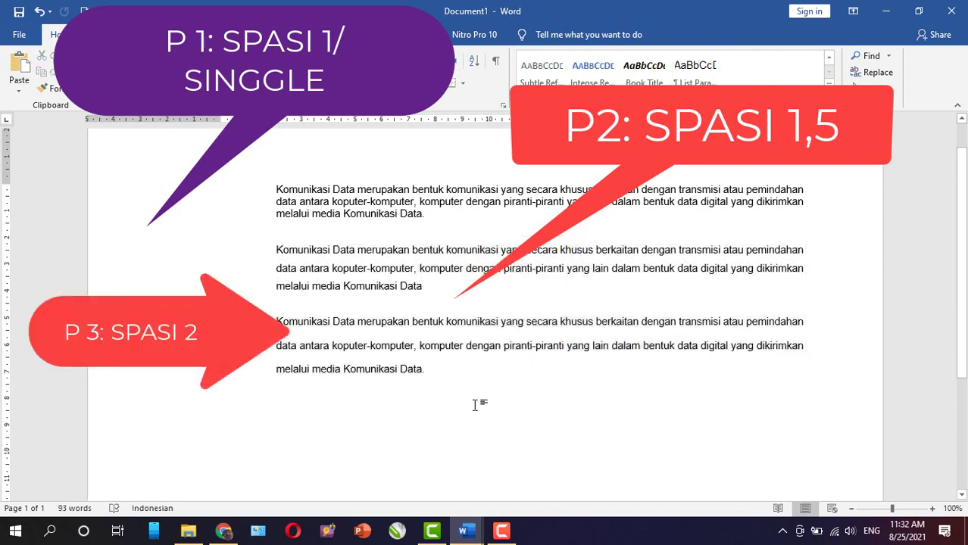